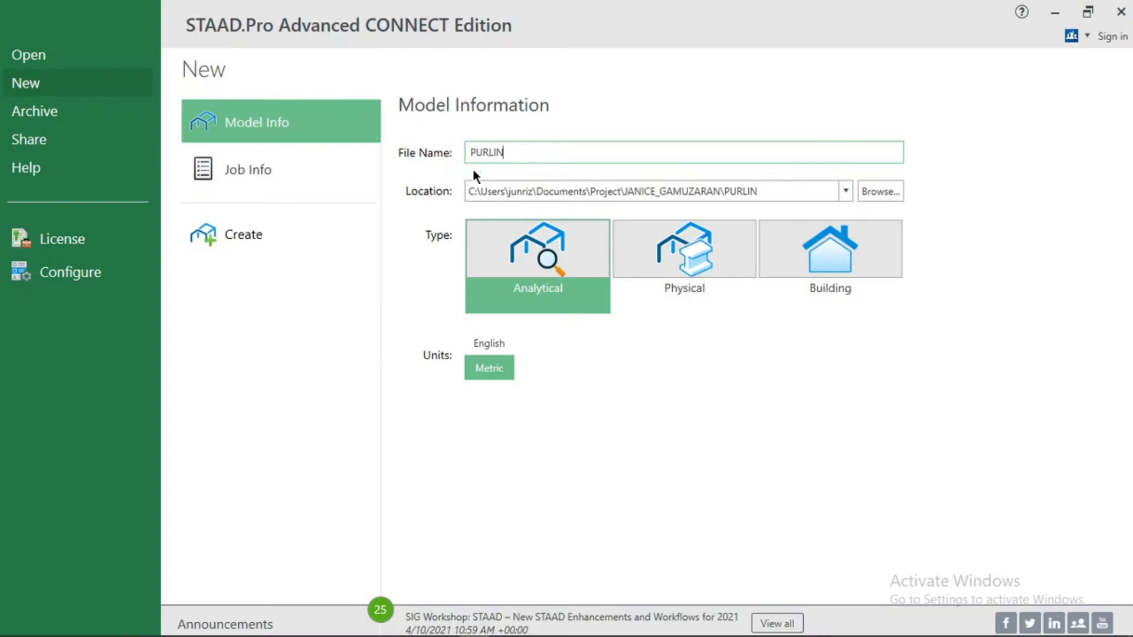
Step: Enter the job name PURLIN DESIGN and the engineer's name, and create the metric analytical model PURLIN
click(257, 174)
click(510, 151)
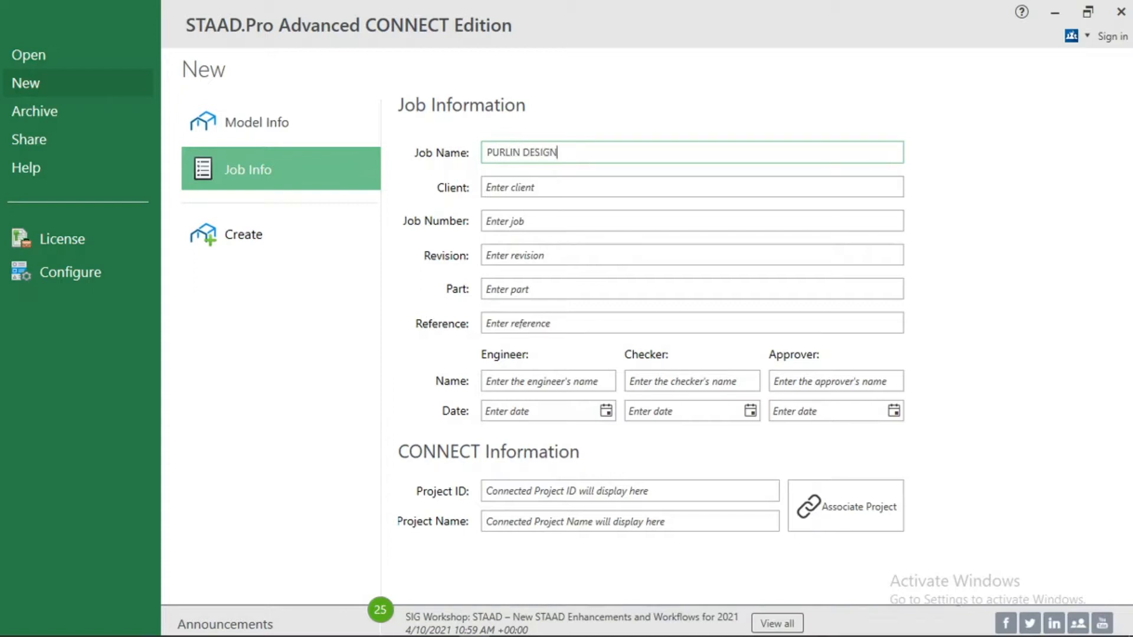
click(561, 222)
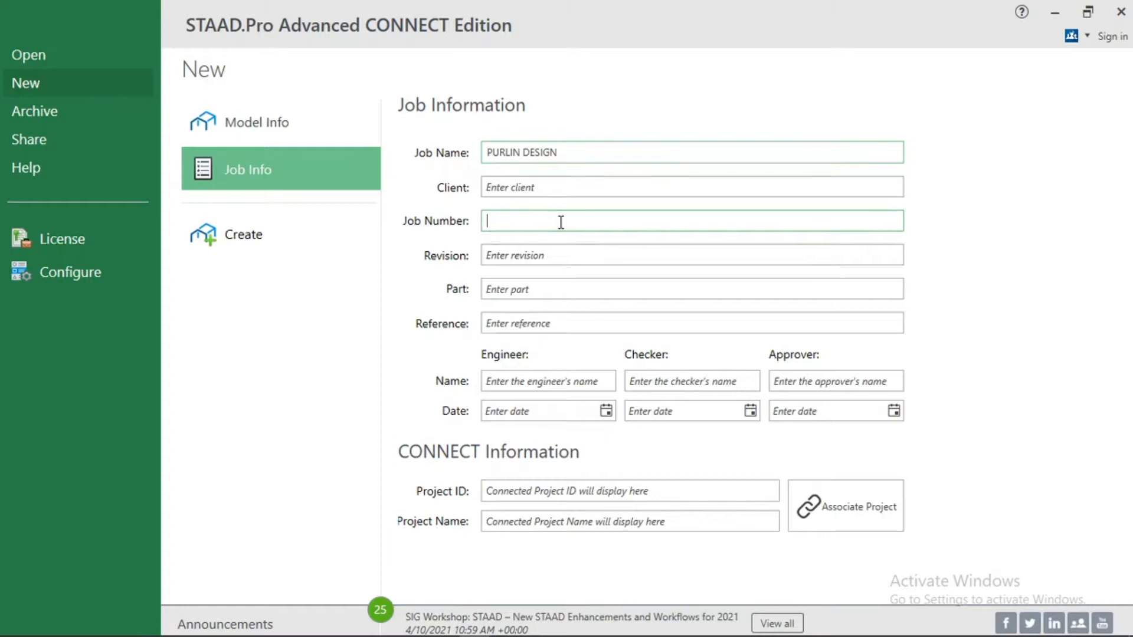
click(539, 381)
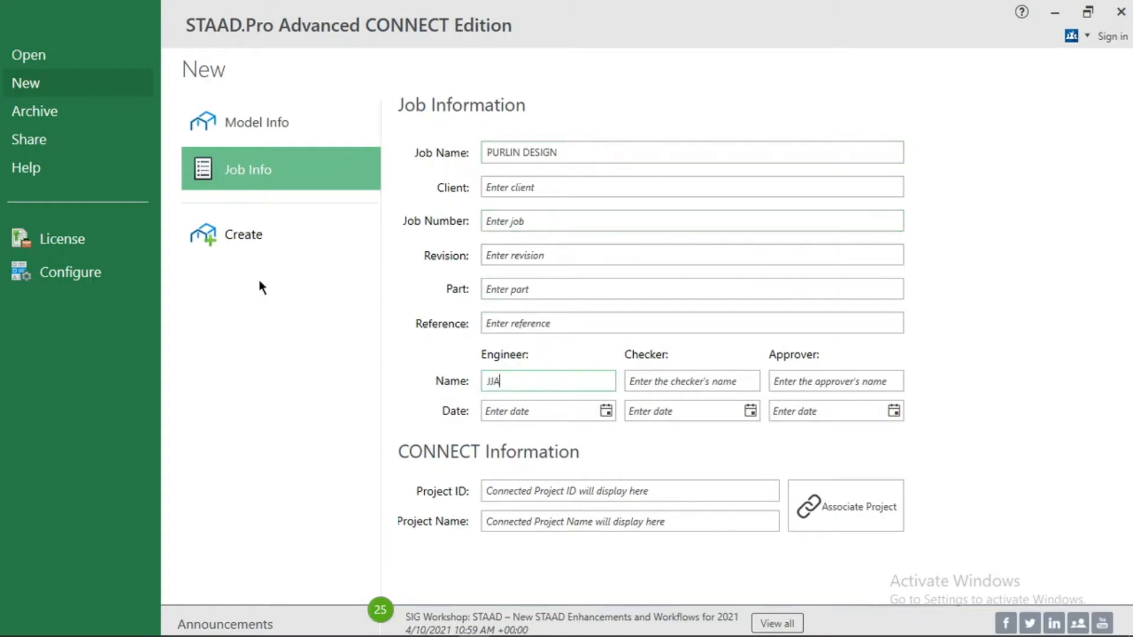
click(236, 120)
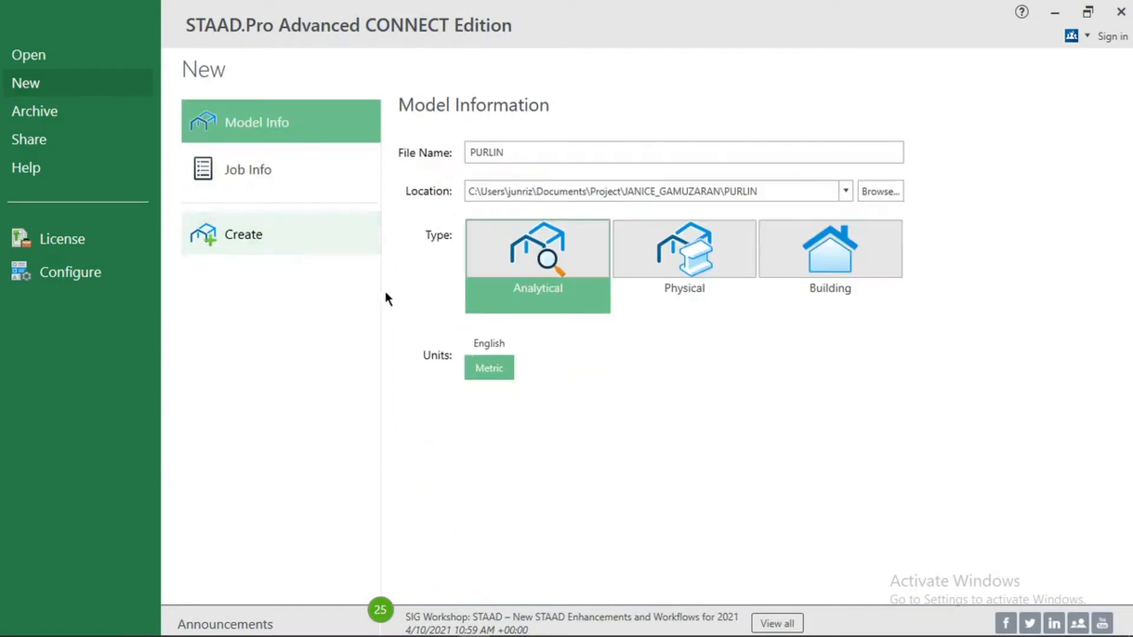
click(216, 234)
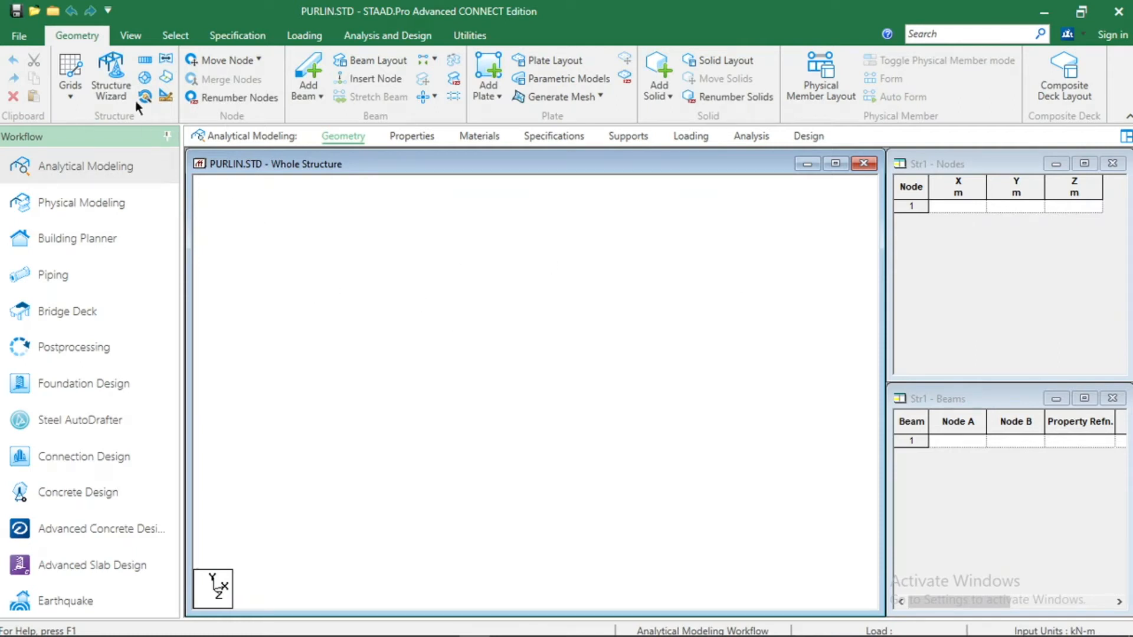
Step: Open the Structure Wizard with the Frame Models prototypes, and move and narrow its window to free the workspace
click(111, 76)
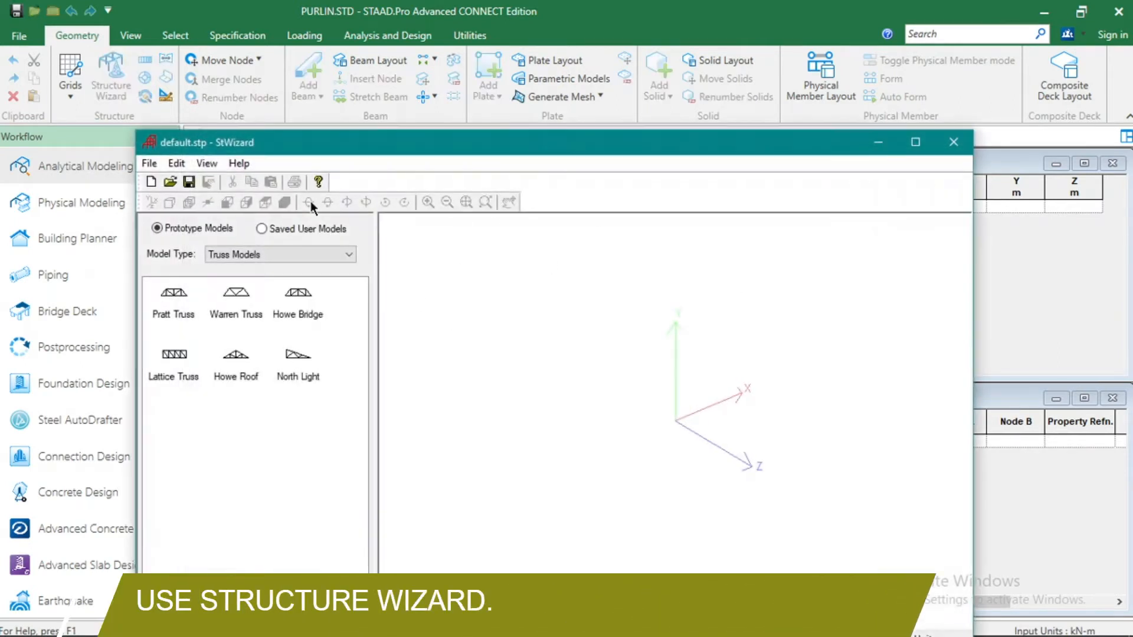
click(272, 255)
click(262, 277)
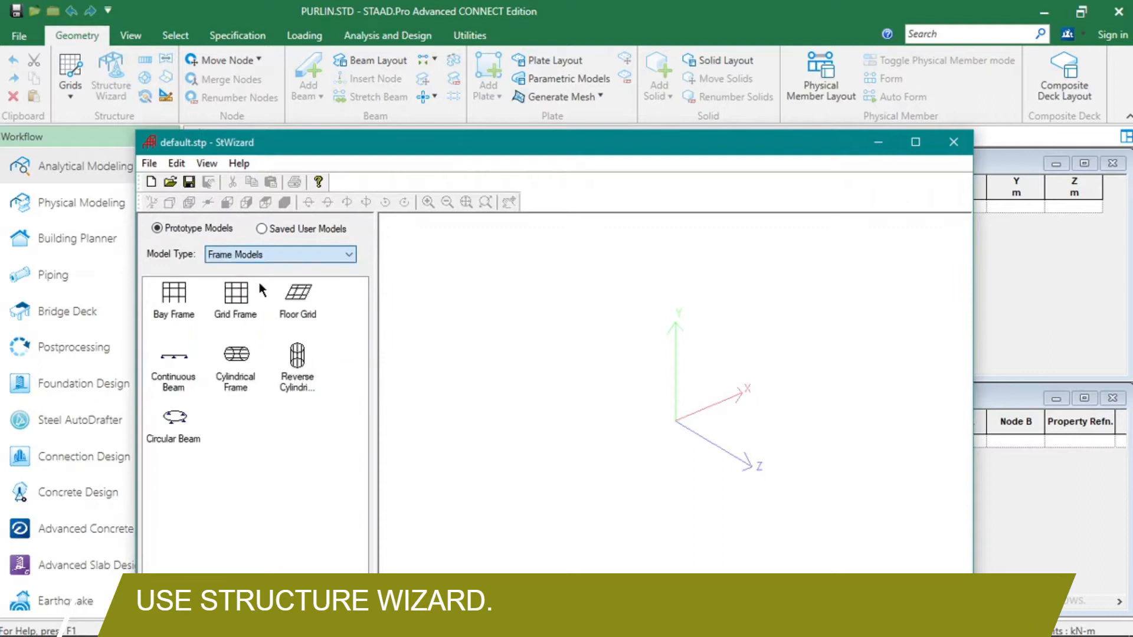
double_click(177, 359)
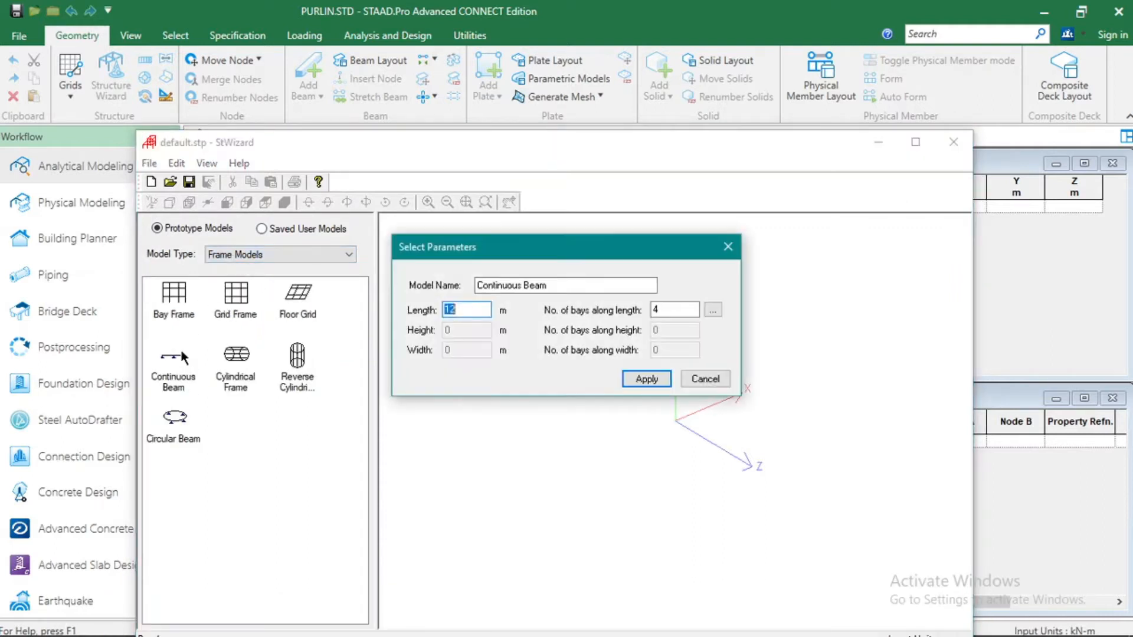
click(728, 247)
drag(666, 146, 546, 35)
drag(855, 210, 392, 195)
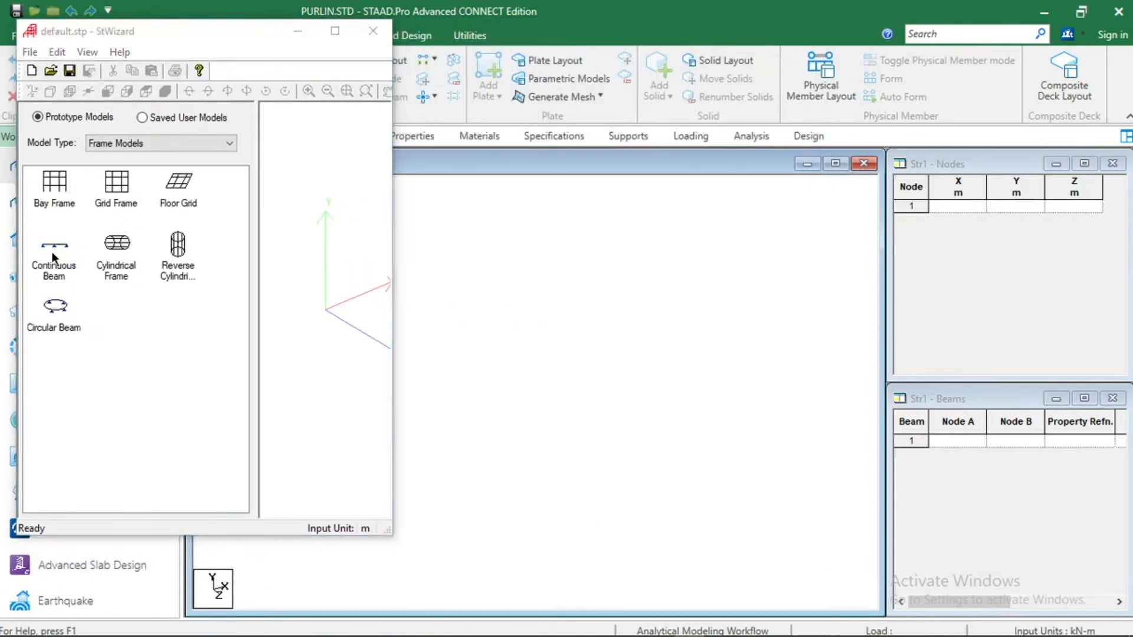
Step: Start a Continuous Beam prototype, switch to the AutoCAD roof framing plan for reference, and set the beam length to 19.15 m
double_click(54, 258)
drag(596, 251, 306, 176)
key(alt+Tab)
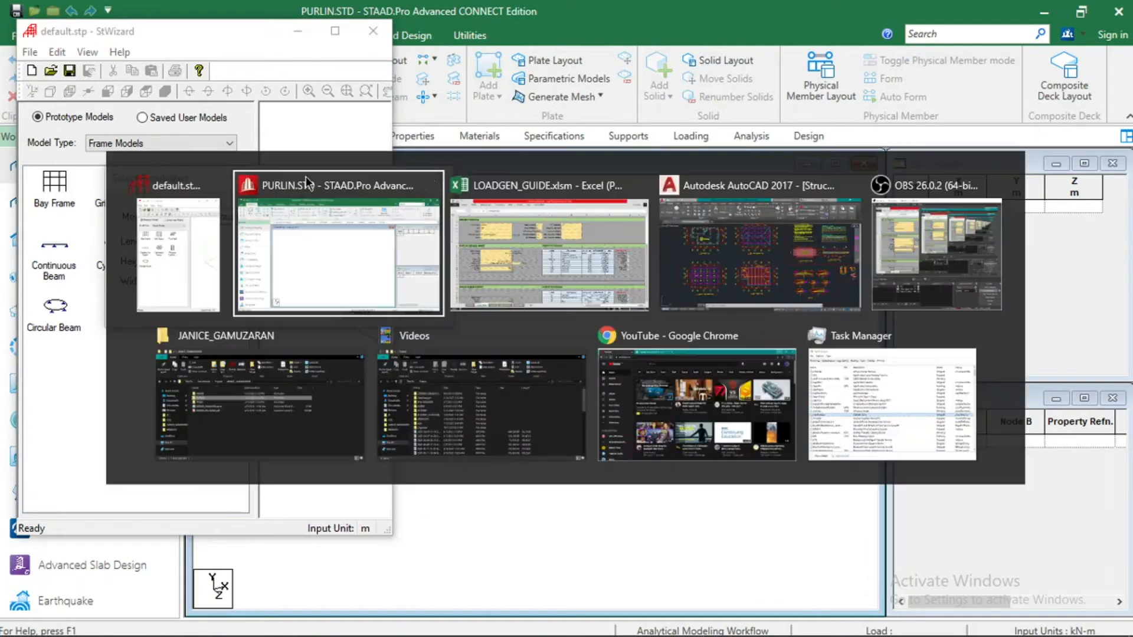
click(716, 251)
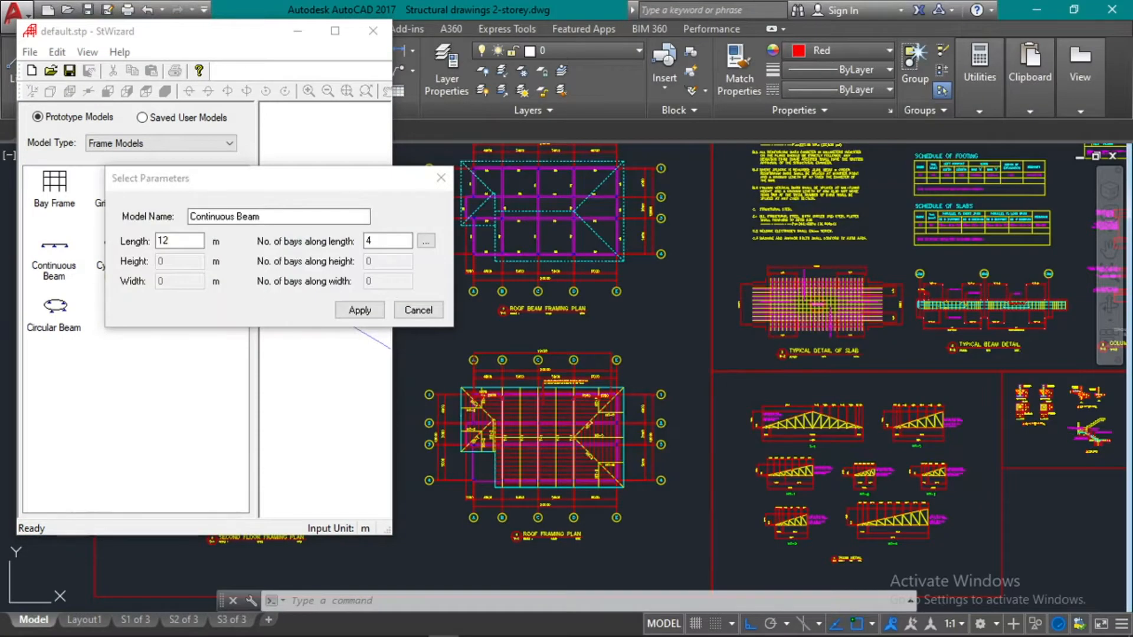
scroll(666, 366, down, 1)
scroll(716, 322, up, 6)
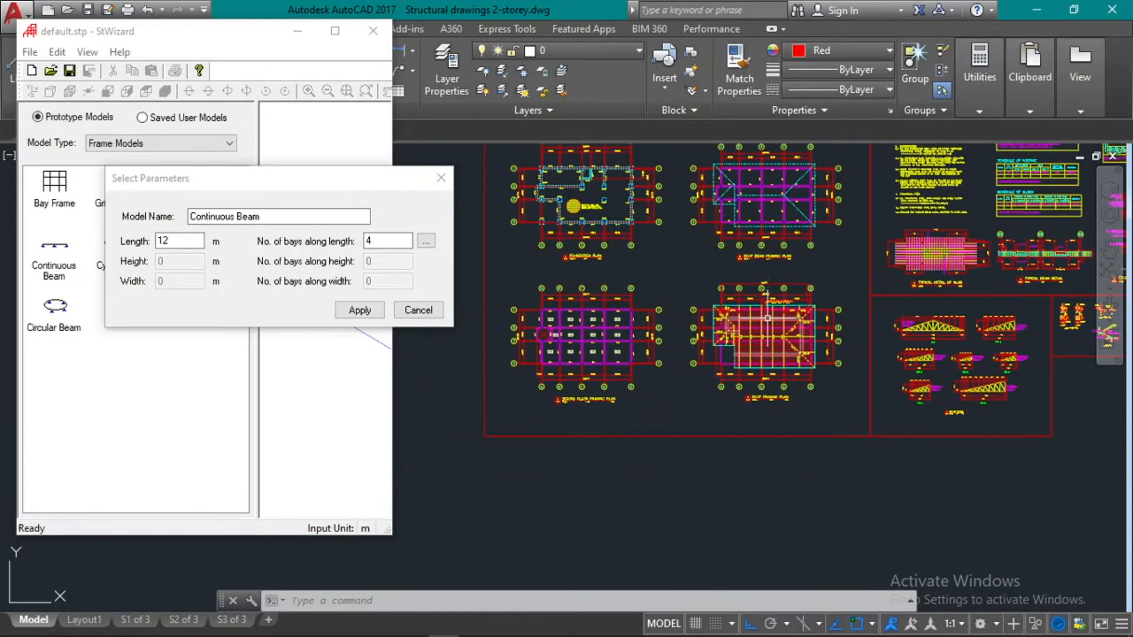
middle_drag(716, 322, 800, 294)
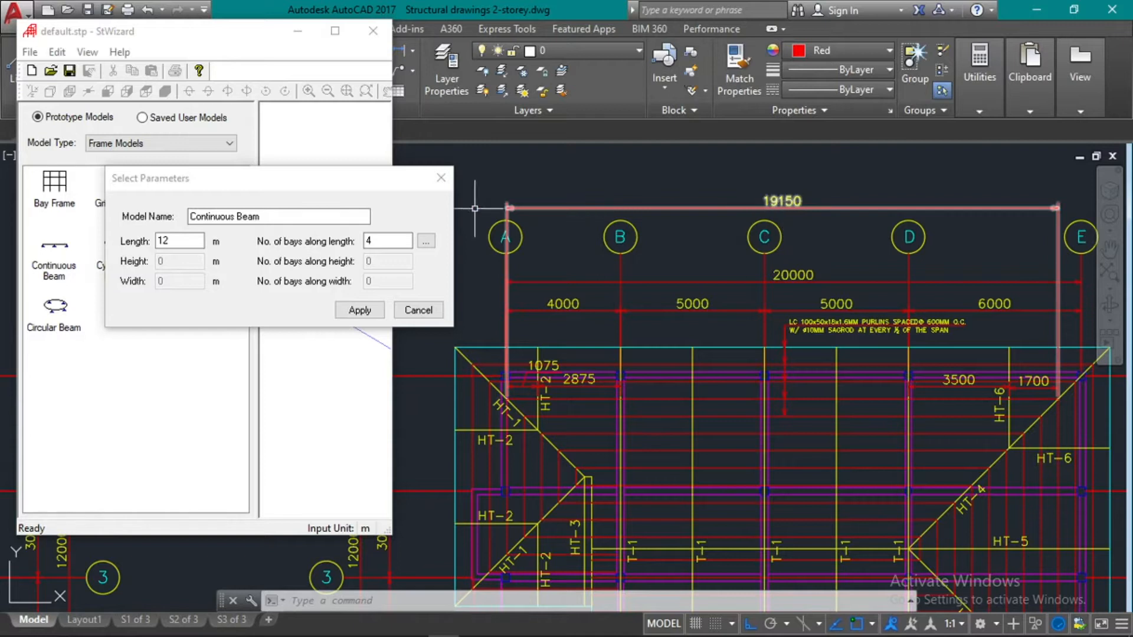
click(140, 246)
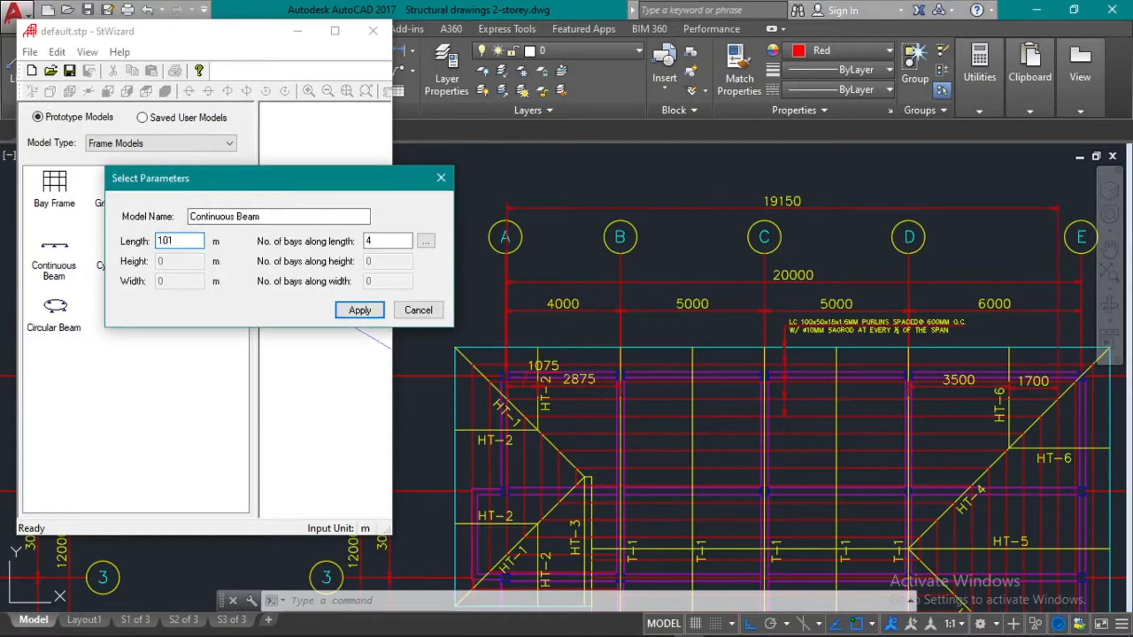
text(19.15)
Step: Set the number of bays along the beam's length to 8, counting the truss supports on the roof framing plan
scroll(499, 323, down, 2)
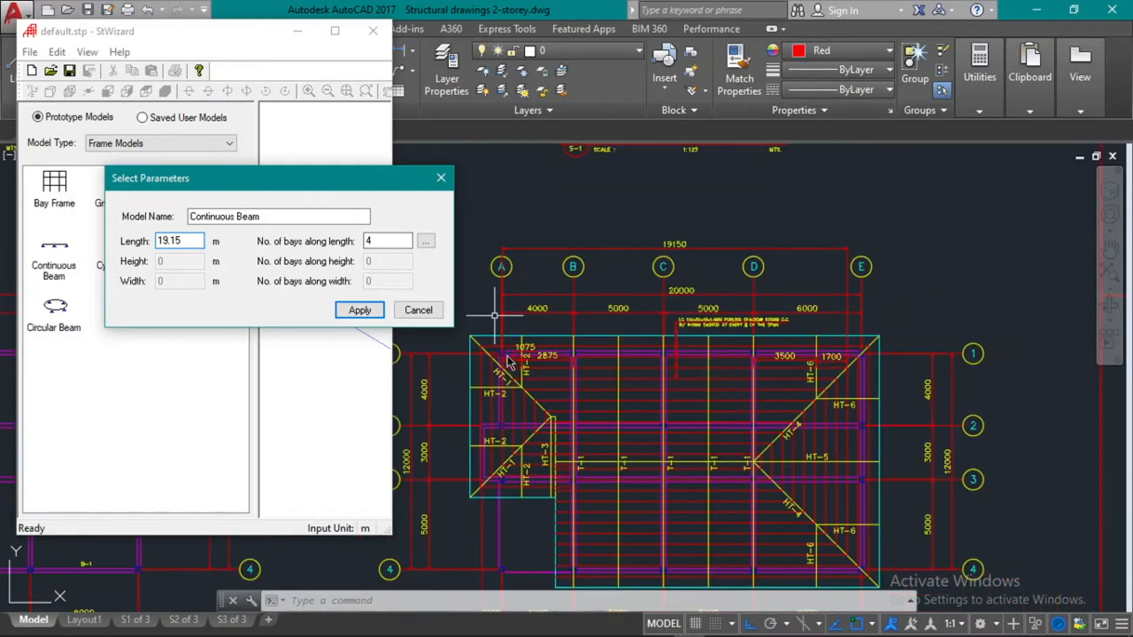
scroll(511, 362, up, 2)
click(592, 382)
scroll(662, 392, up, 1)
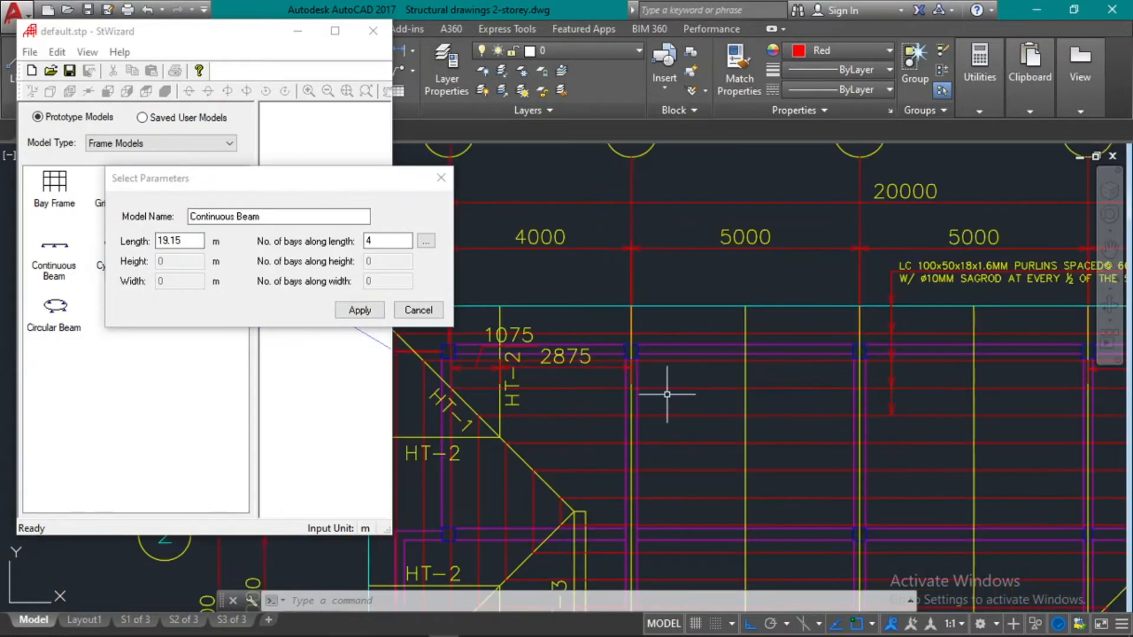
scroll(663, 392, down, 1)
middle_drag(671, 391, 682, 389)
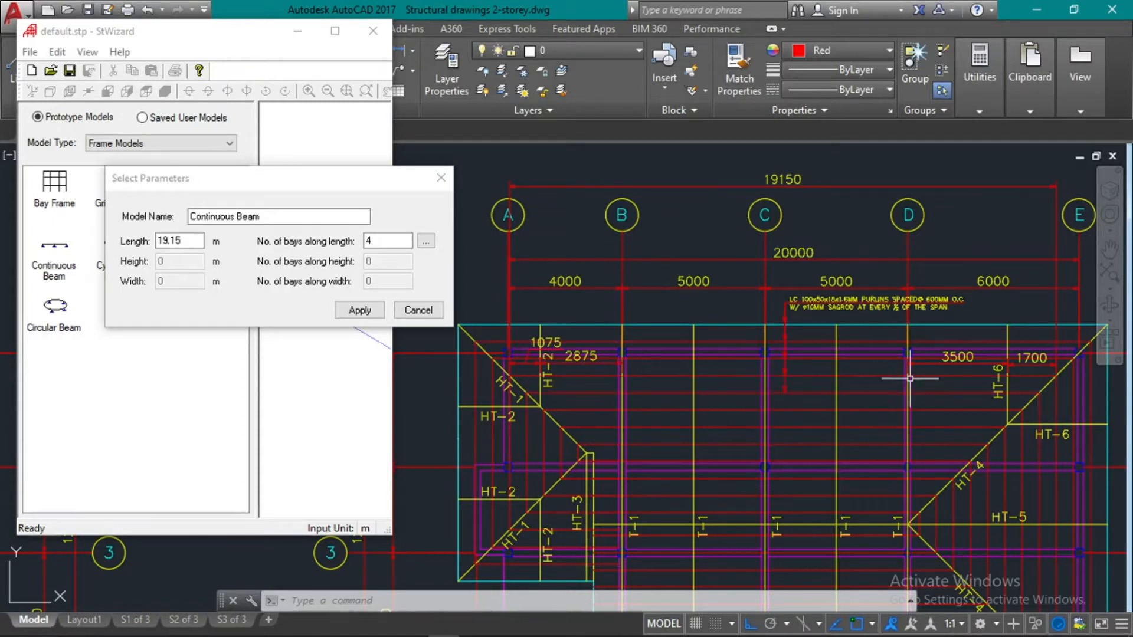
double_click(367, 241)
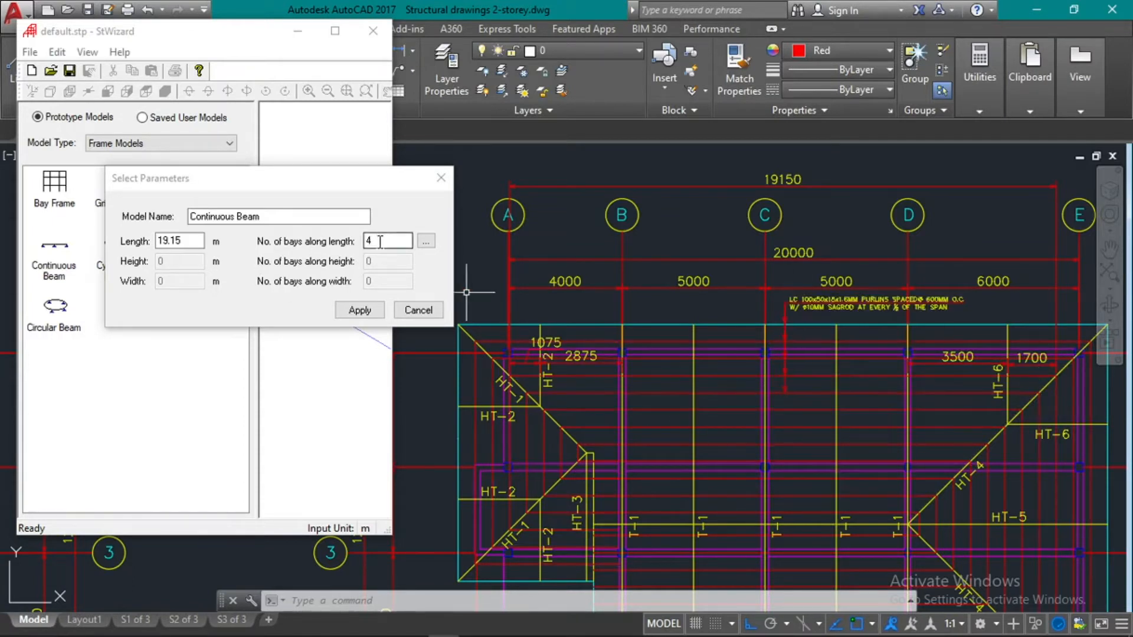
Step: Set the length of bay 1 to 1.075 m, bay 2 to 2.875 m and bays 3 to 6 to 2.5 m each
click(426, 241)
drag(488, 211, 233, 158)
scroll(499, 381, up, 5)
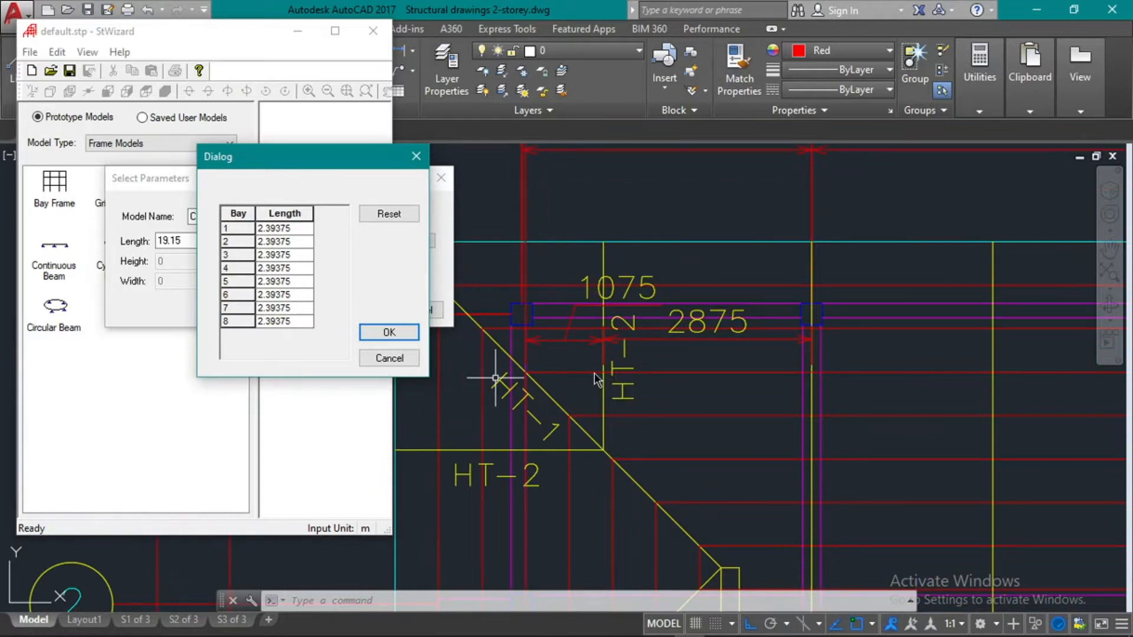
click(297, 228)
key(shift+Home)
text(1.075)
key(Down)
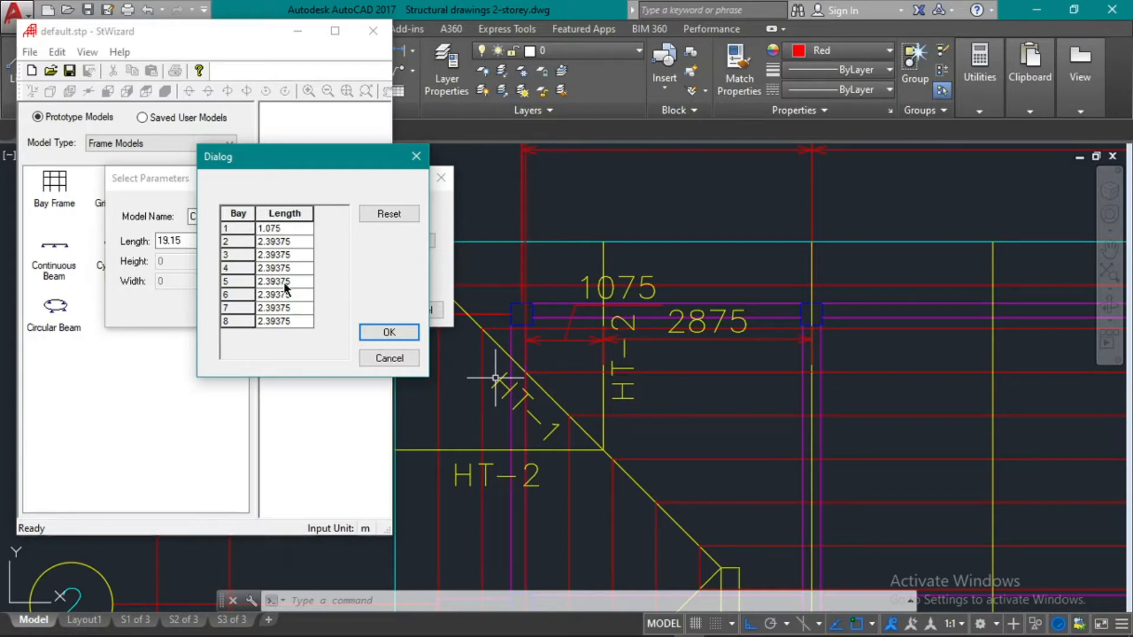
text(2.)
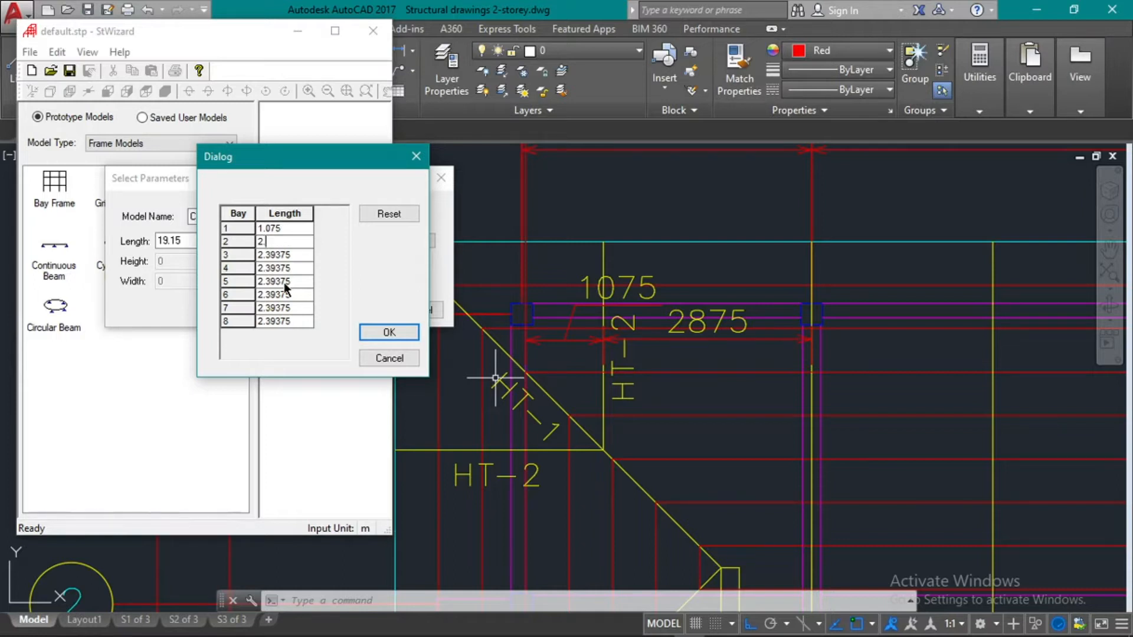
text(875)
text(2)
text(2.5)
key(Return)
text(2.5)
key(Return)
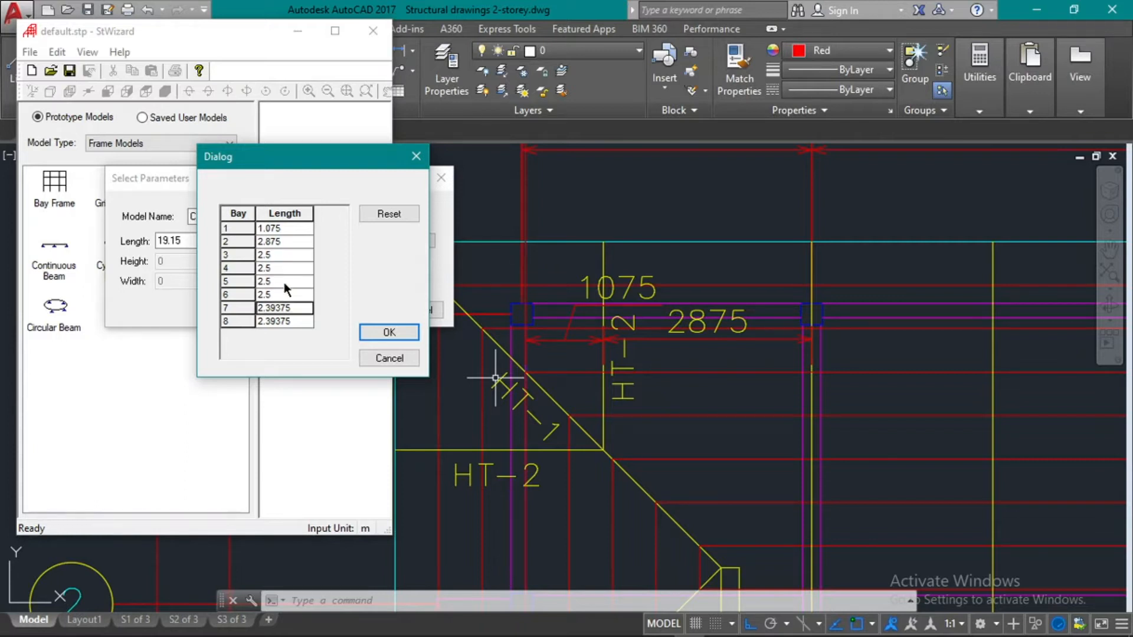
Step: Set bay 7 to 3.5 m and bay 8 to 1.7 m following the roof framing plan, and accept the bay lengths
click(703, 228)
scroll(693, 238, down, 6)
scroll(762, 274, up, 3)
scroll(826, 256, up, 4)
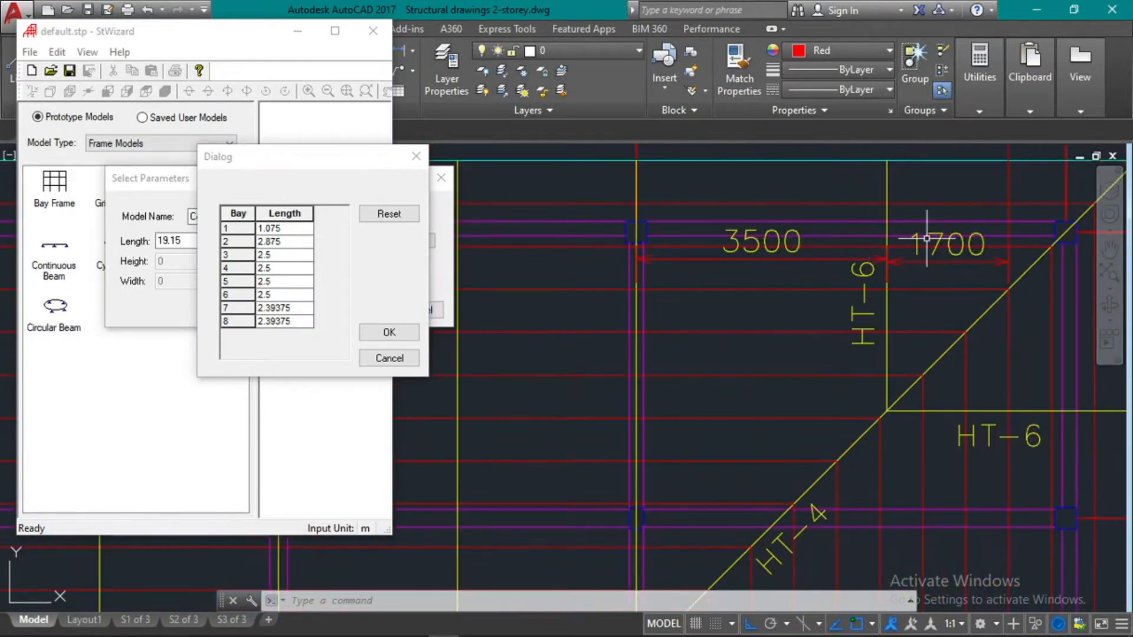
click(291, 309)
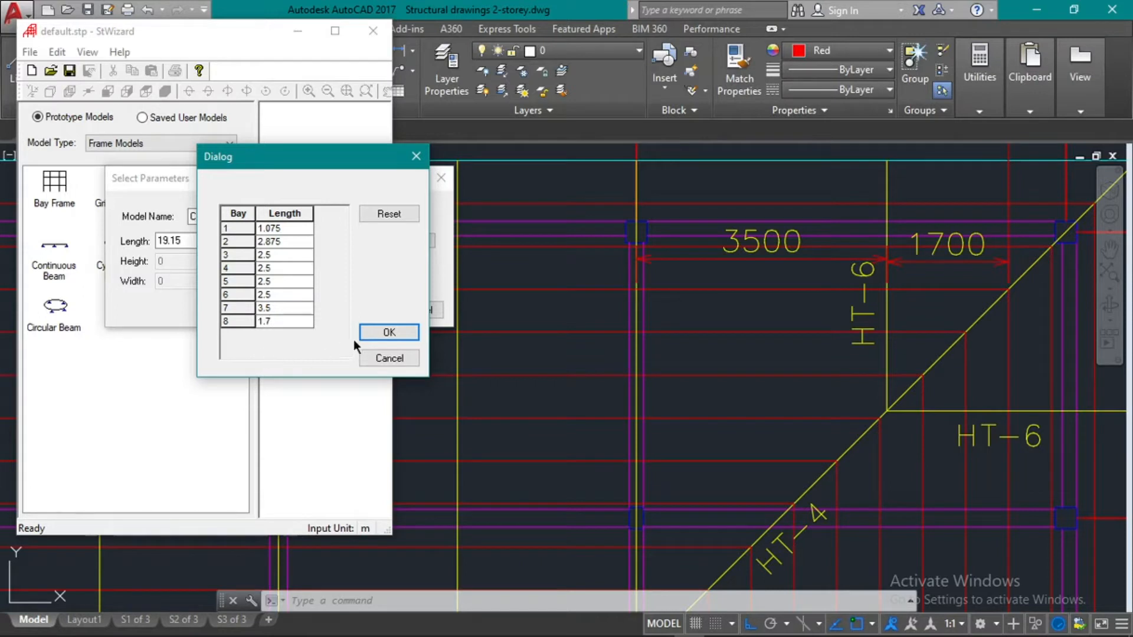
click(391, 333)
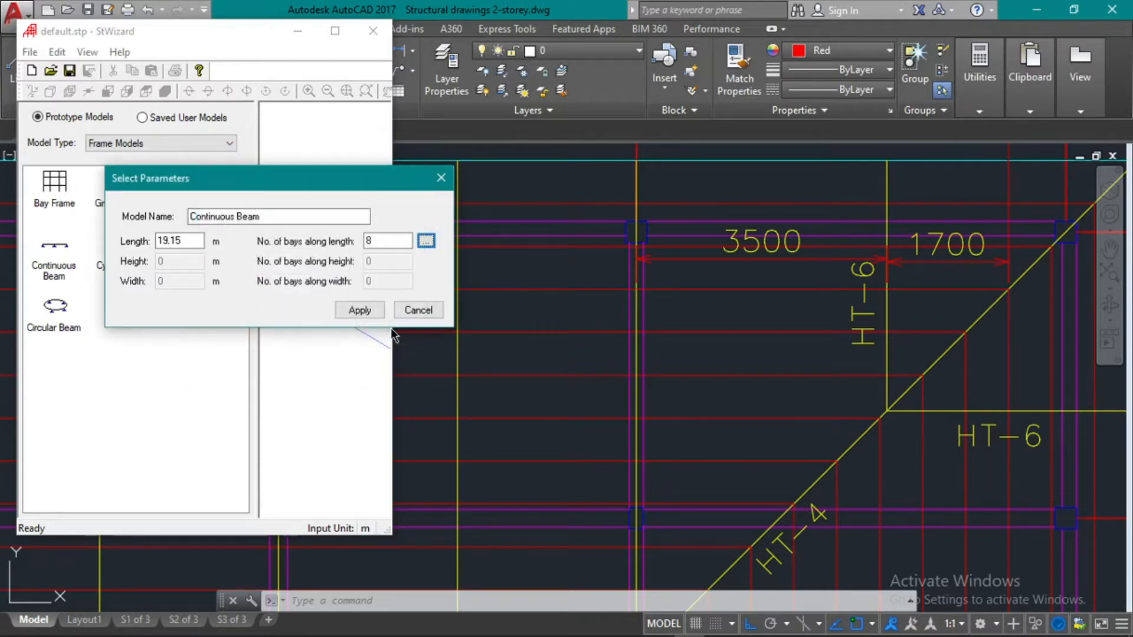
Step: Apply the continuous beam parameters, merge the prototype into the STAAD.Pro model, and switch back to PURLIN.STD
click(367, 307)
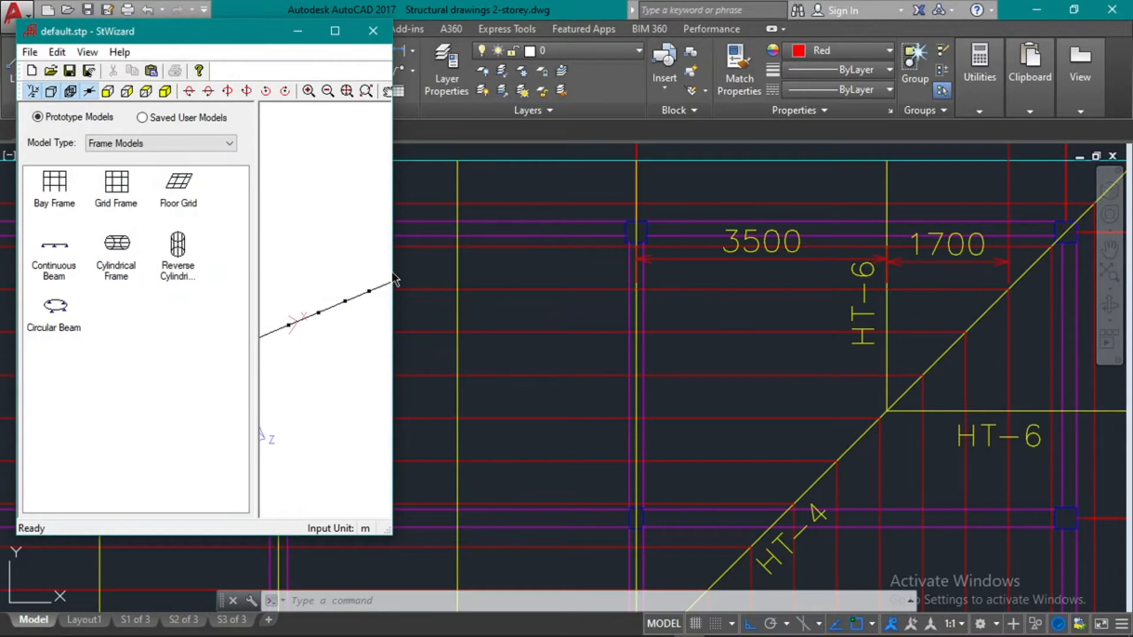
drag(392, 273, 904, 272)
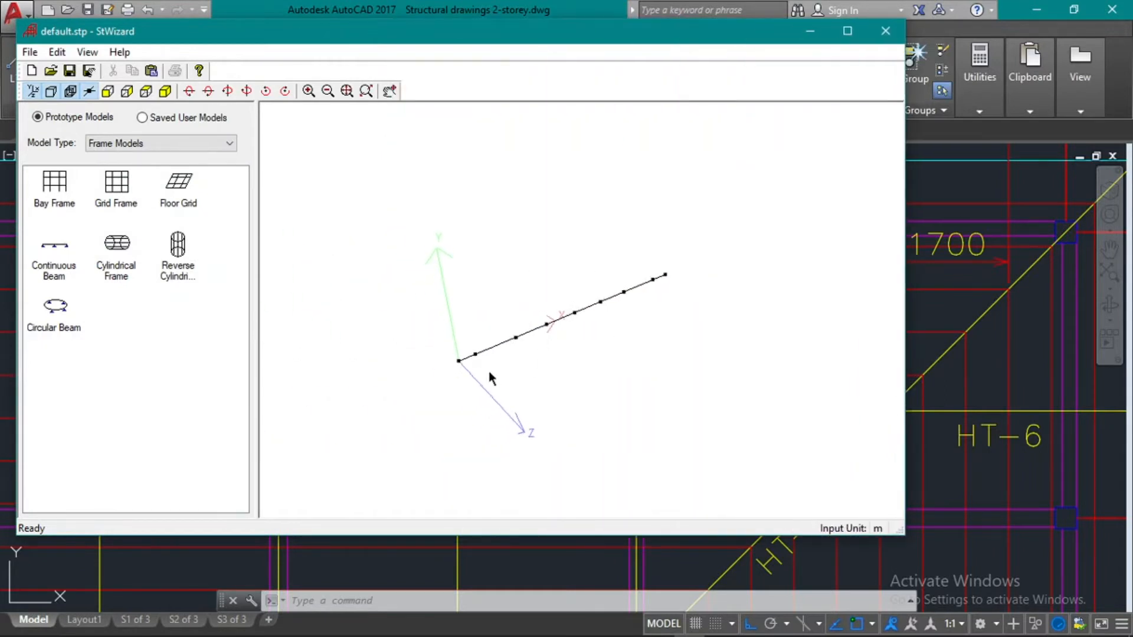
click(30, 52)
click(58, 166)
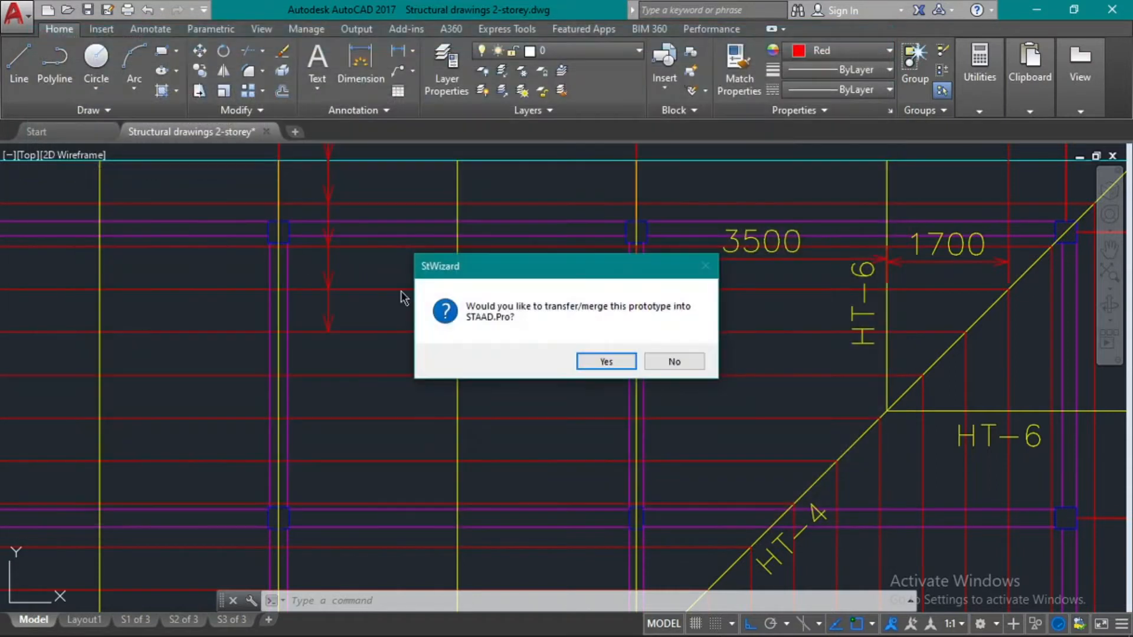
click(590, 362)
key(alt+Tab)
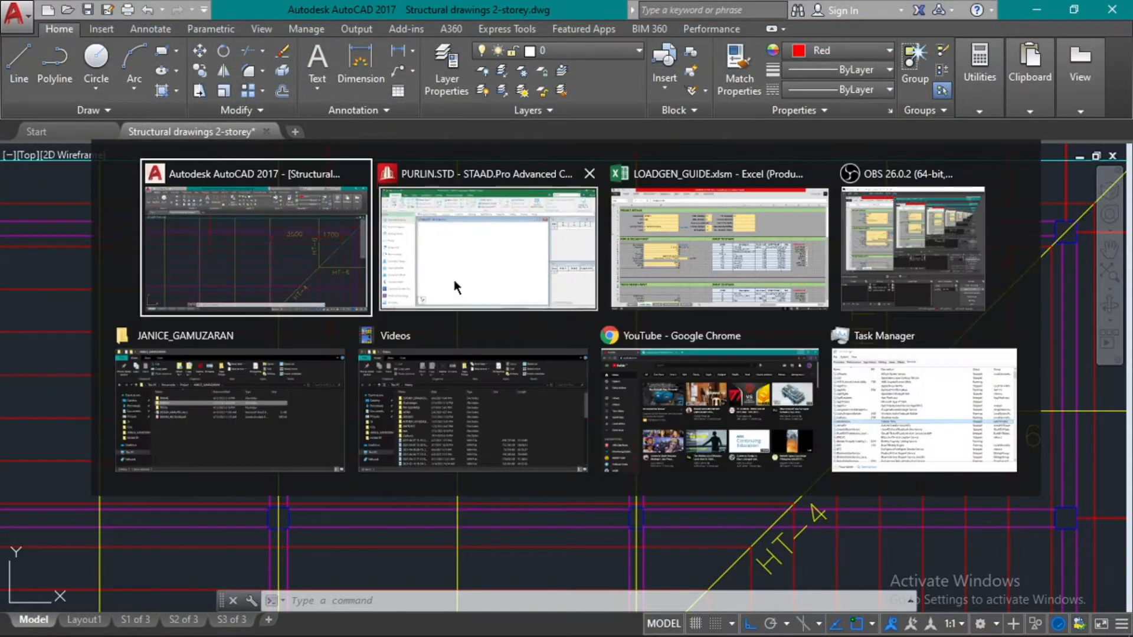
click(737, 317)
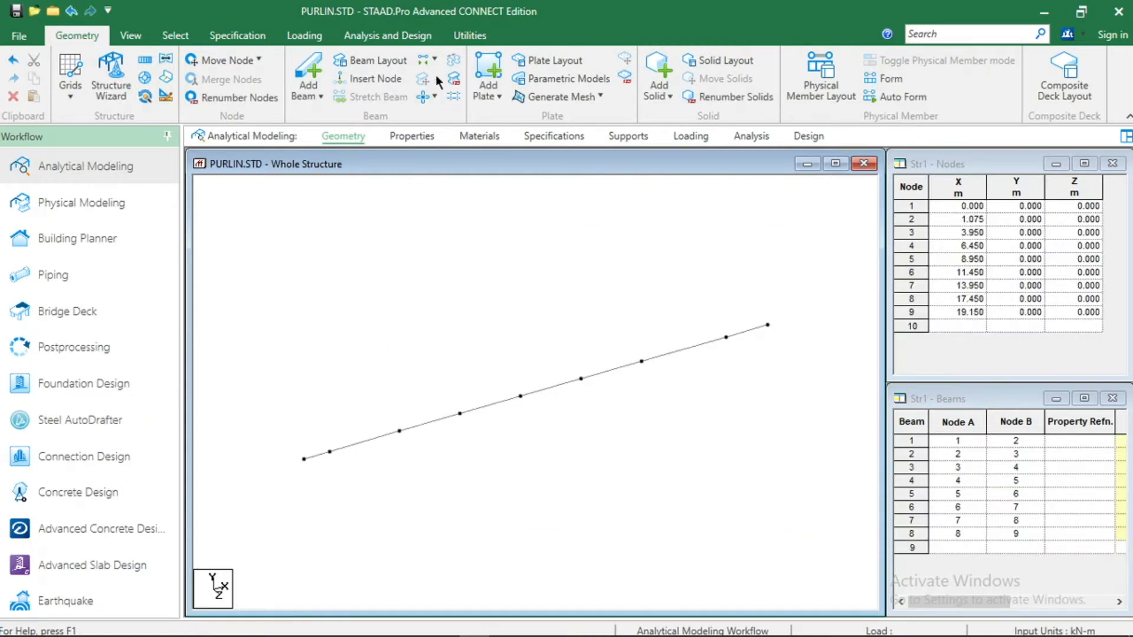
Step: Measure the node-to-node distance between the first and last nodes of the continuous beam
click(470, 36)
click(20, 86)
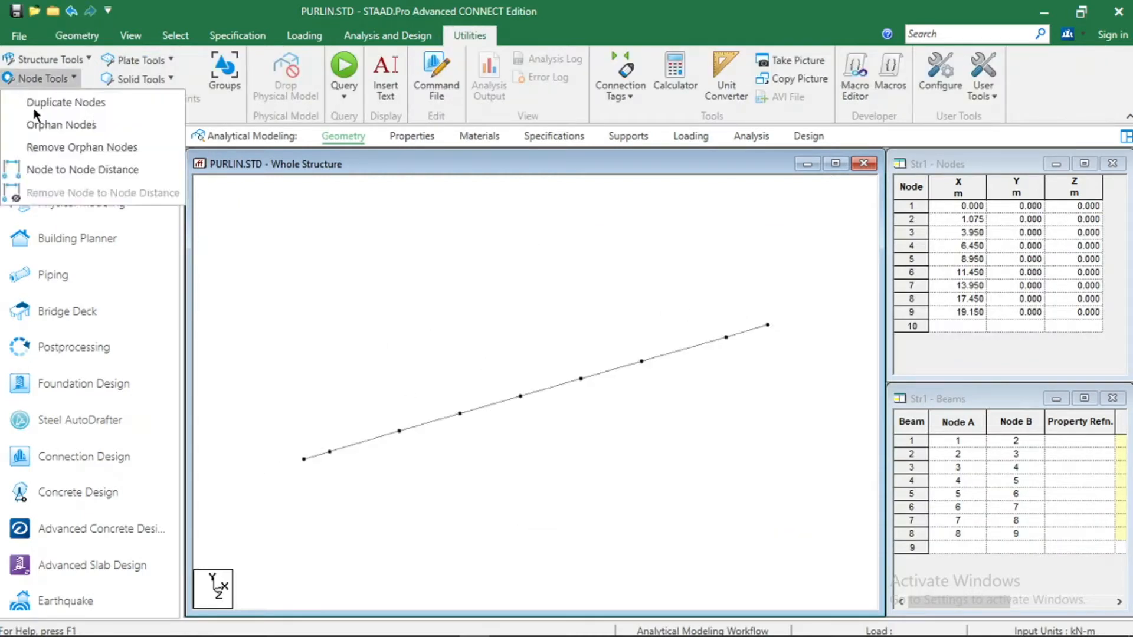
click(59, 169)
click(304, 460)
click(770, 328)
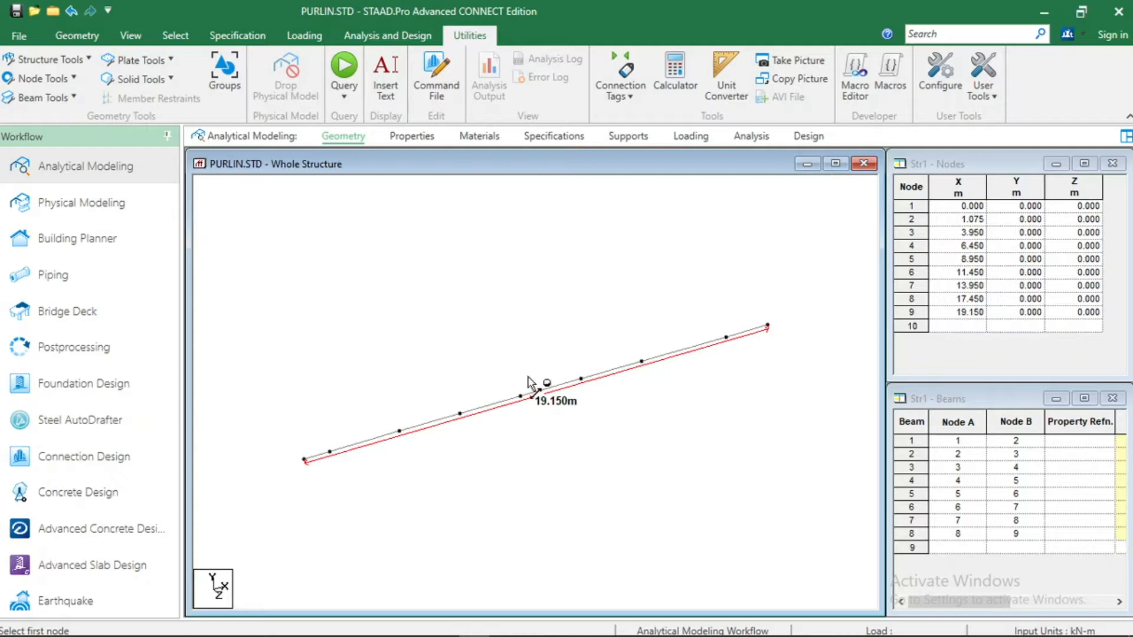
Step: Measure the node-to-node lengths of bays 1 and 2 of the continuous beam
click(305, 461)
click(330, 452)
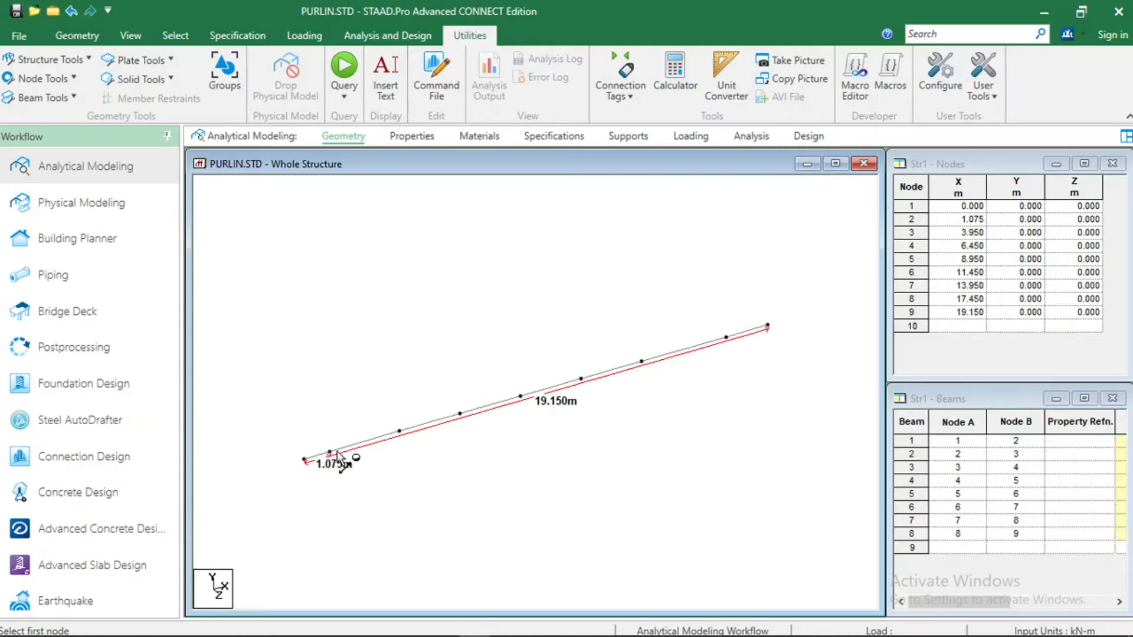
click(329, 452)
click(399, 432)
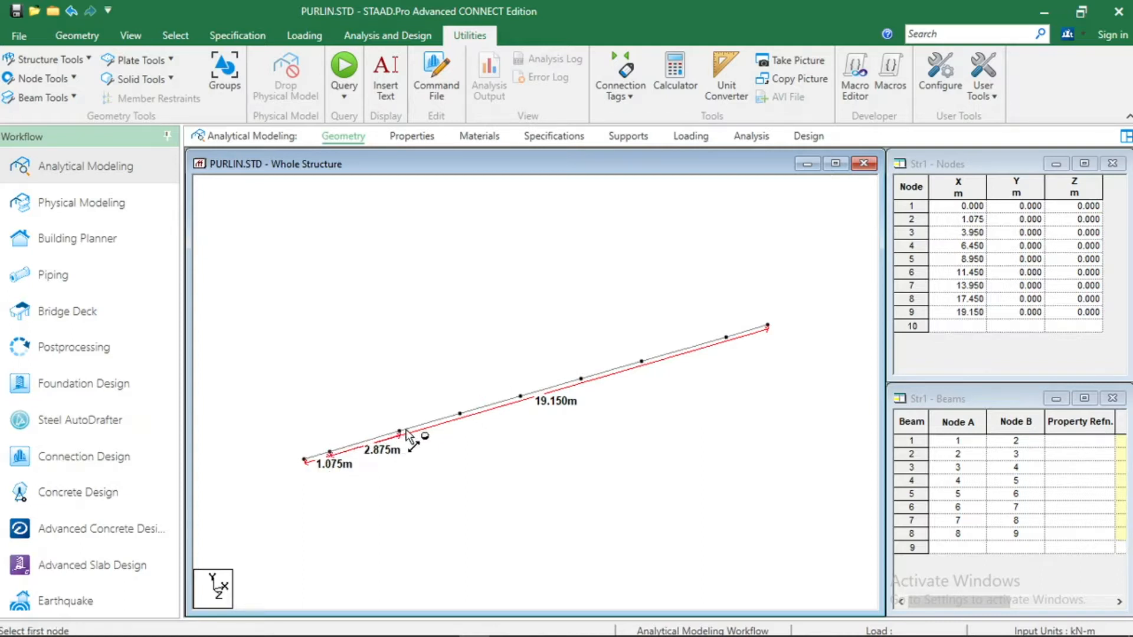
Step: Measure the node-to-node lengths of bays 6, 7 and 8, and remove the displayed node dimensions
click(582, 378)
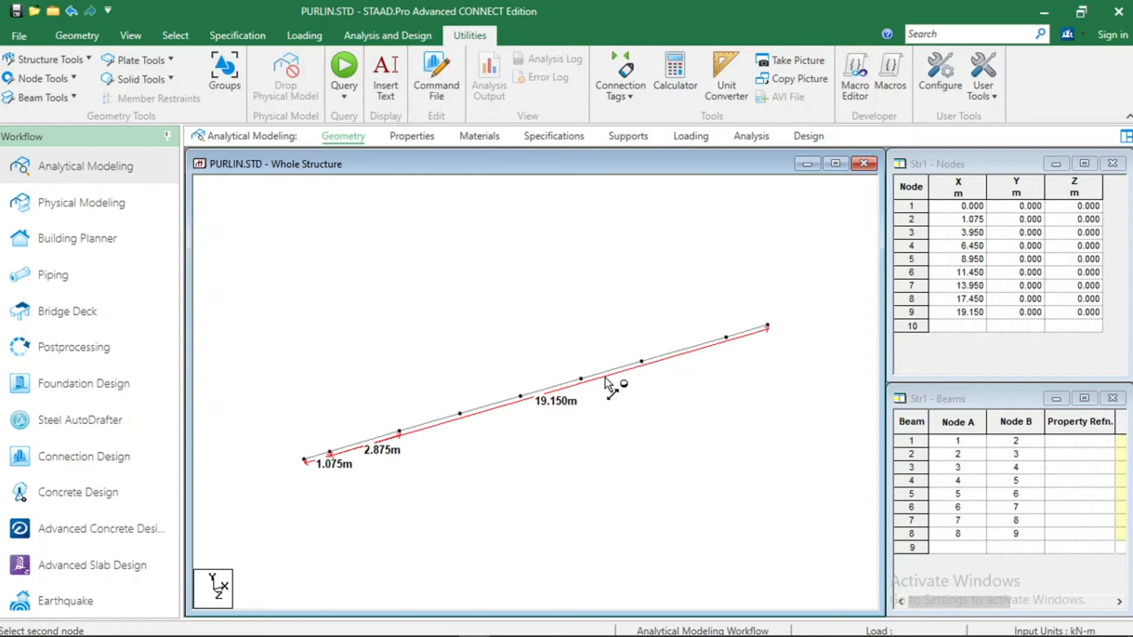
click(643, 363)
click(643, 362)
click(726, 338)
click(726, 337)
click(765, 325)
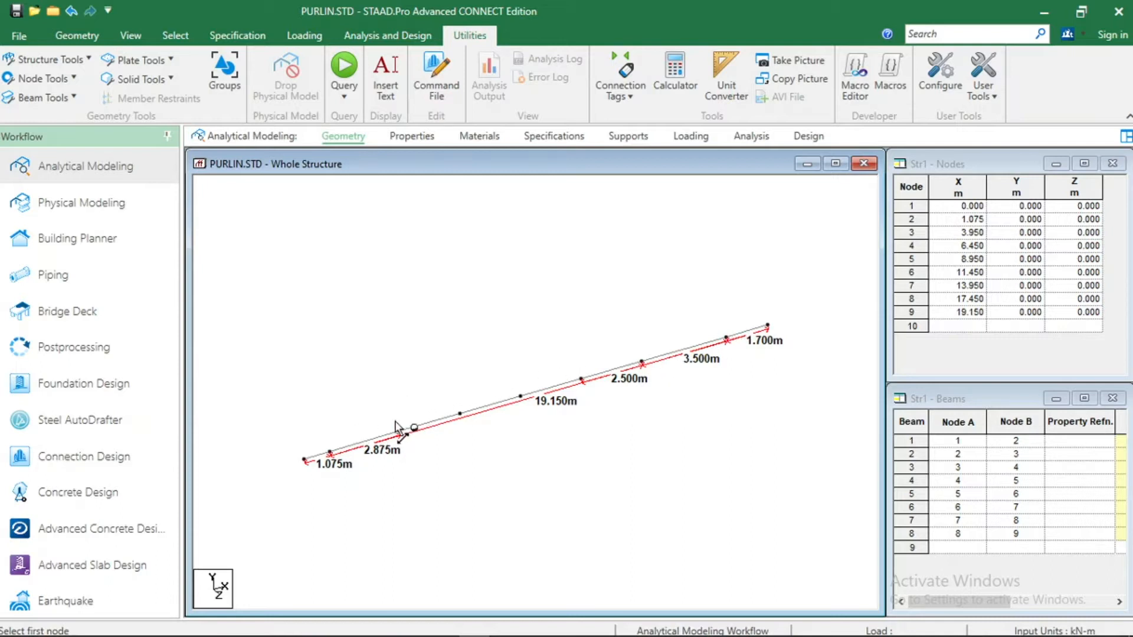
click(41, 80)
click(67, 187)
Step: Open the section properties page, read the purlin size callout on the AutoCAD roof framing plan, and switch back to STAAD.Pro
click(412, 136)
key(alt+Tab)
scroll(929, 389, down, 5)
scroll(142, 251, up, 6)
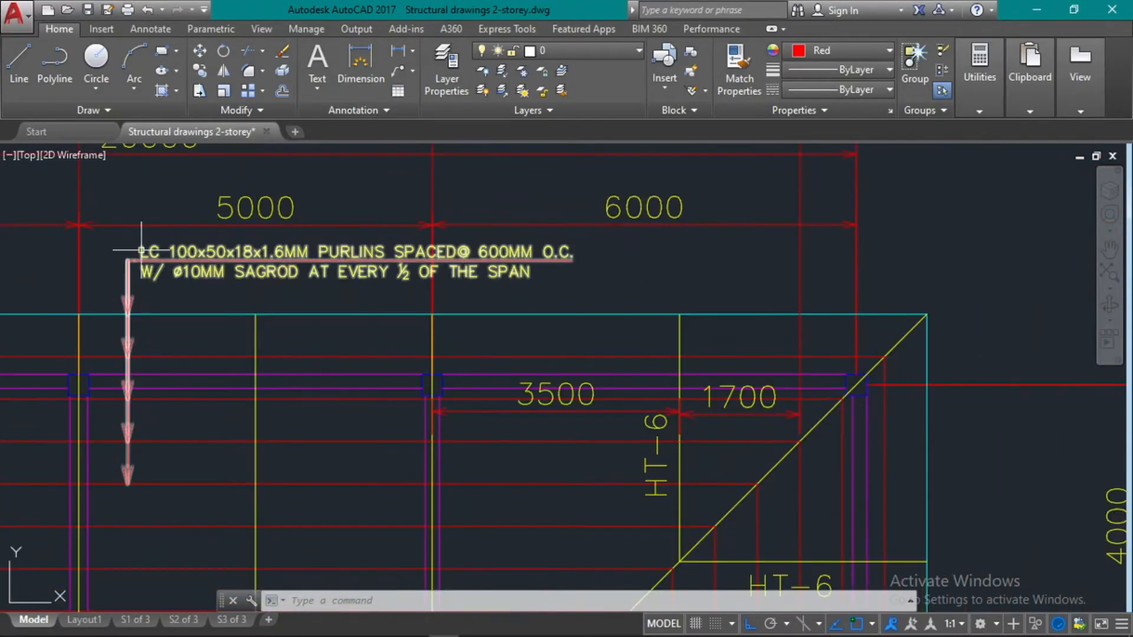
scroll(142, 250, up, 2)
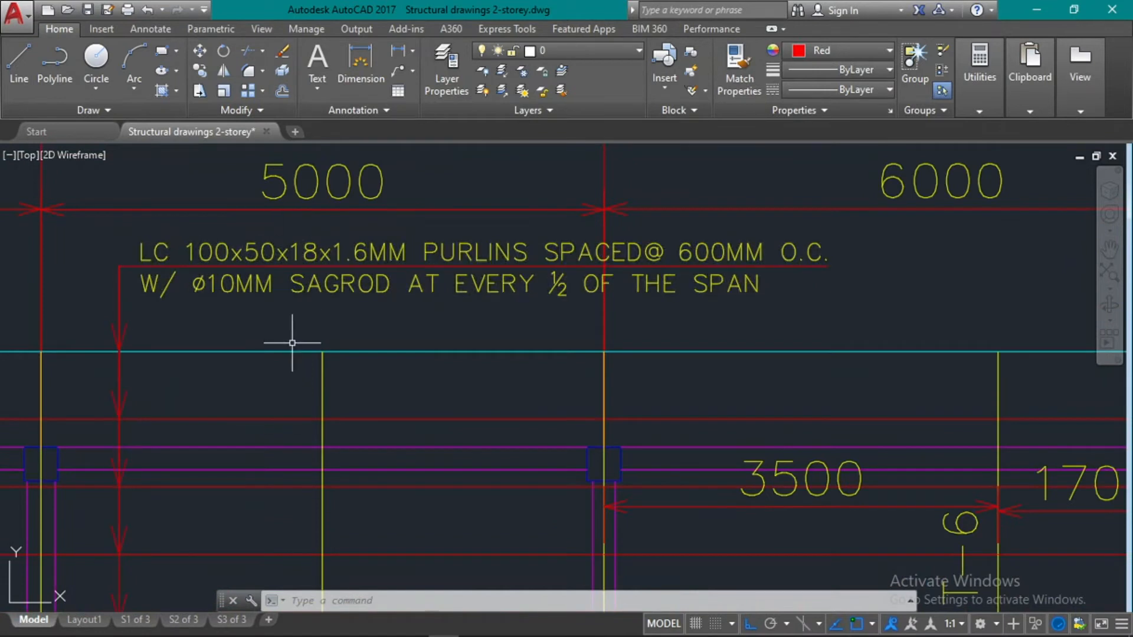
key(alt+Tab)
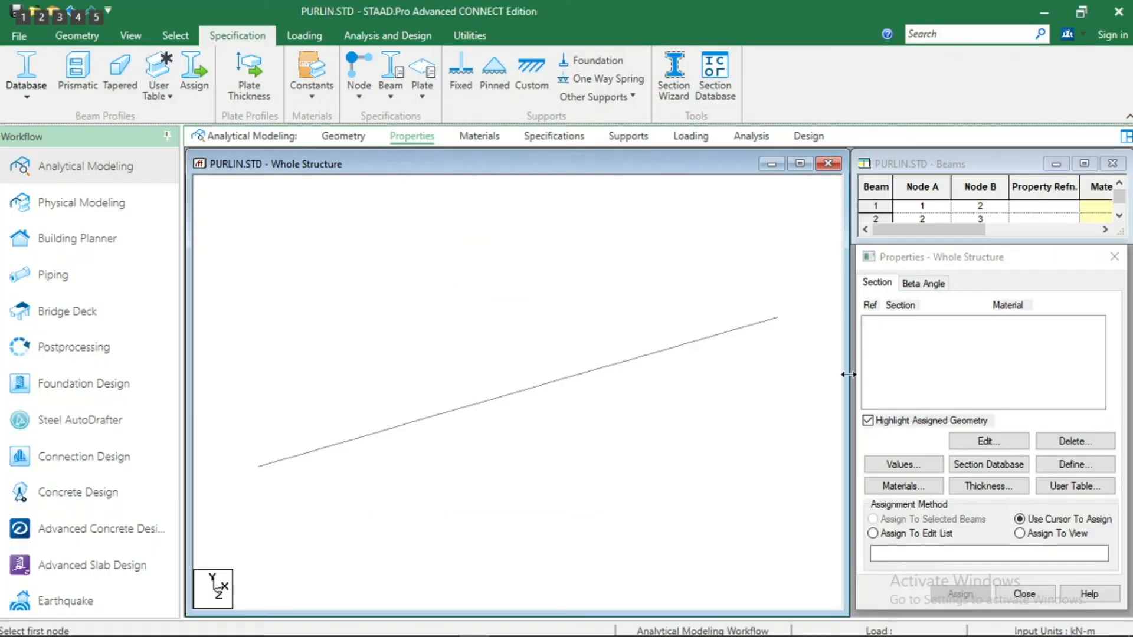
Step: Create a new user table with the GENERAL section type
click(1071, 486)
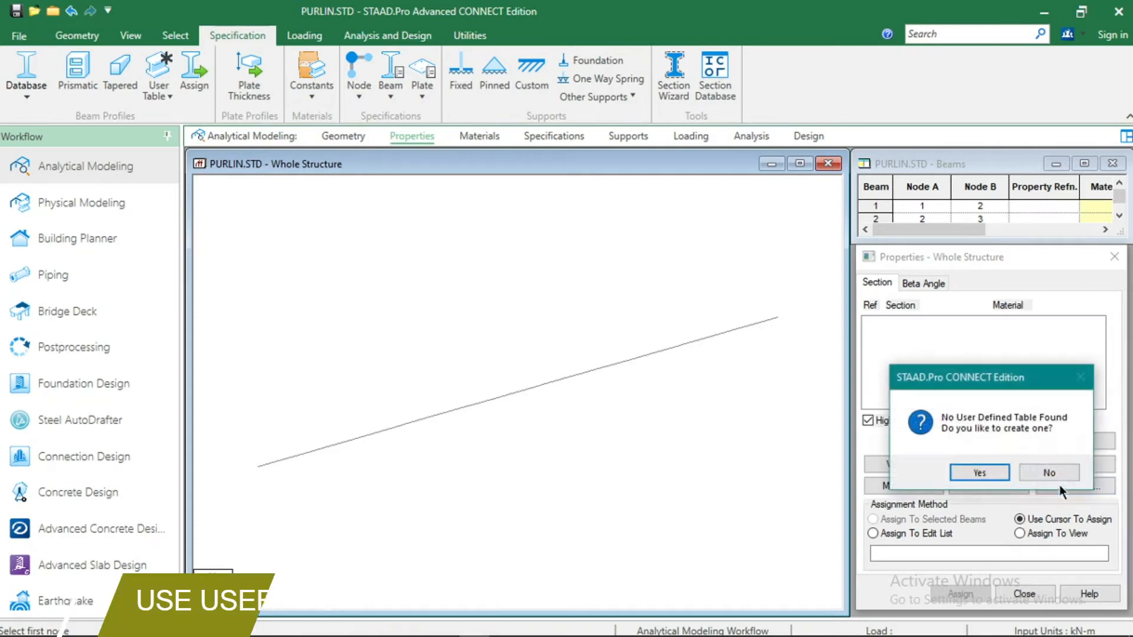
drag(973, 389, 475, 213)
click(485, 301)
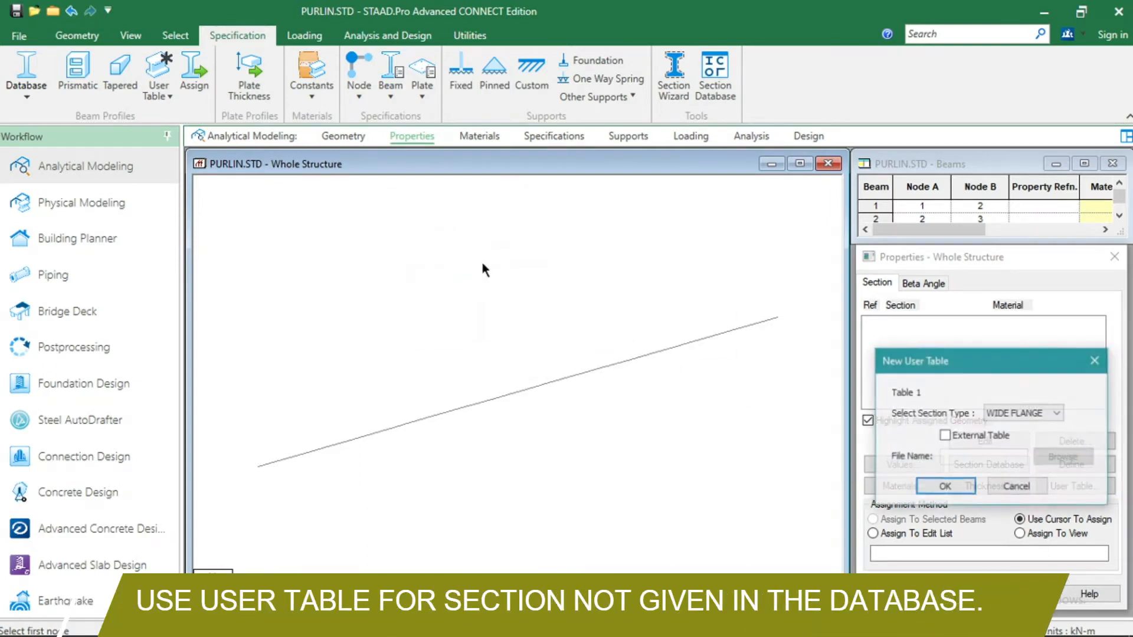
drag(901, 360, 295, 211)
click(417, 264)
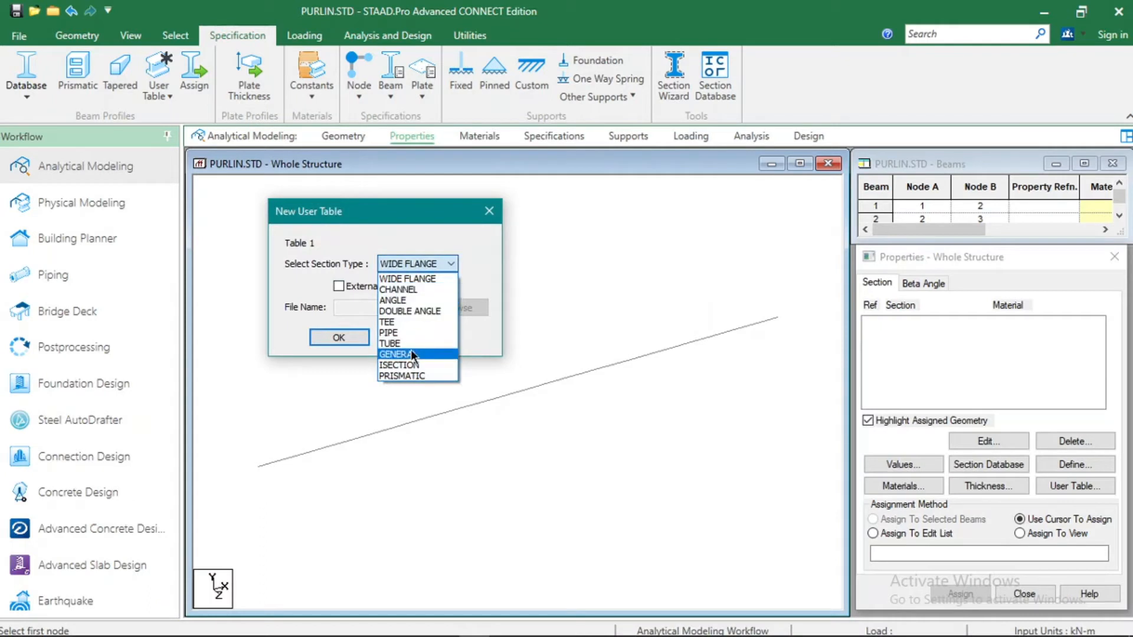
click(402, 352)
click(349, 338)
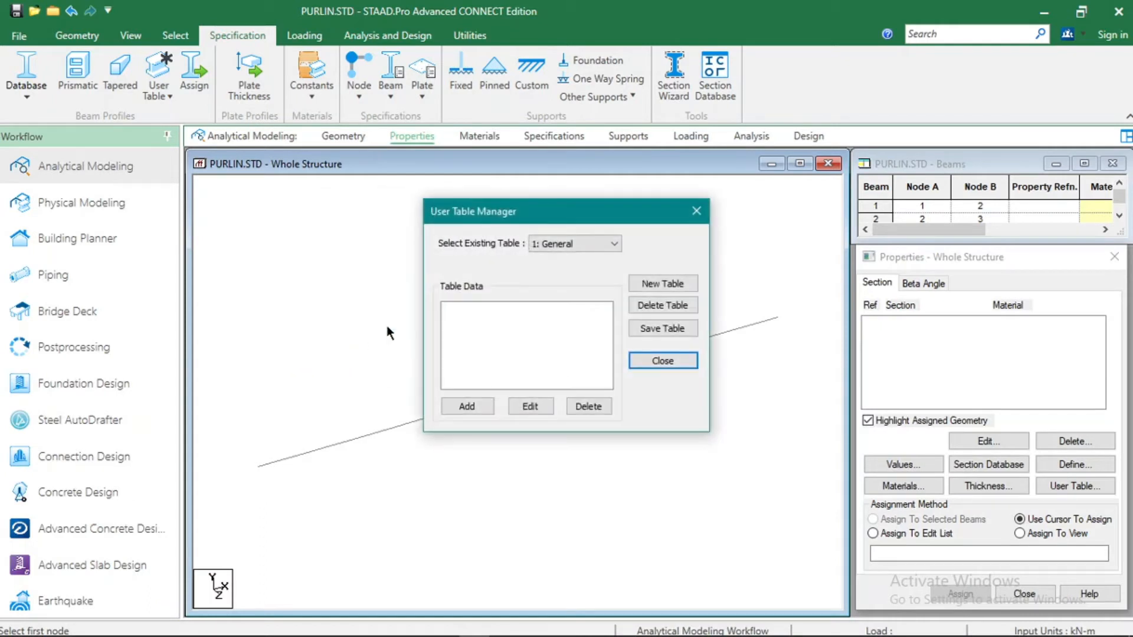
Step: Add a section to the user table with a profile polygon, entering point 1 at Z 0, Y 0 and point 2 at Z 0, Y 0.1 m
drag(515, 214, 377, 161)
click(347, 353)
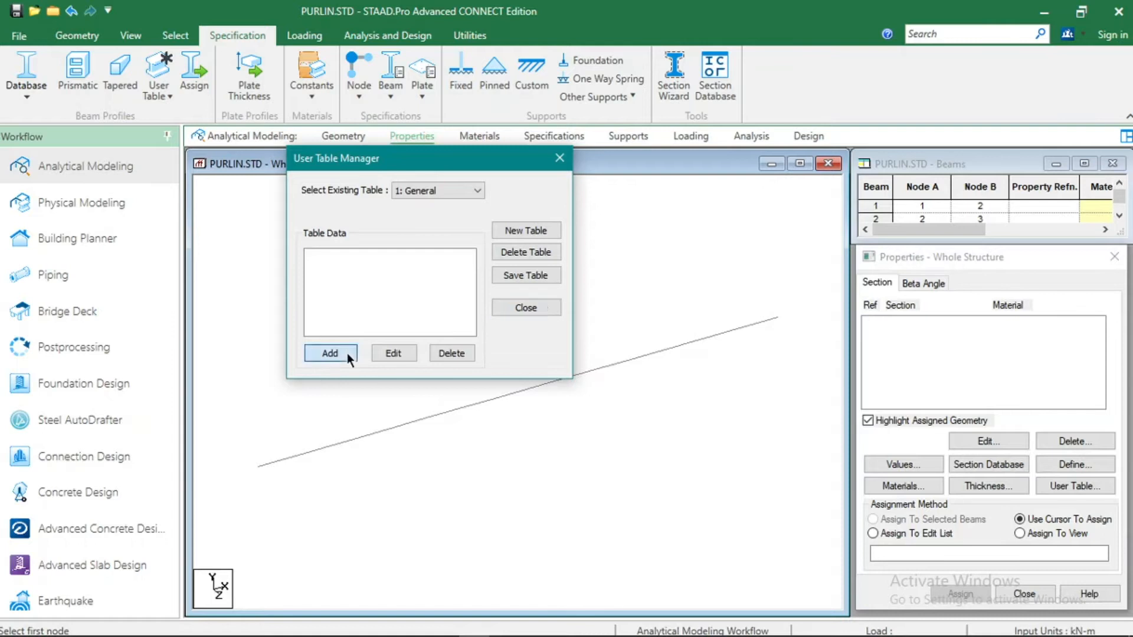
click(260, 251)
click(272, 284)
text(0)
key(Tab)
text(0)
key(Tab)
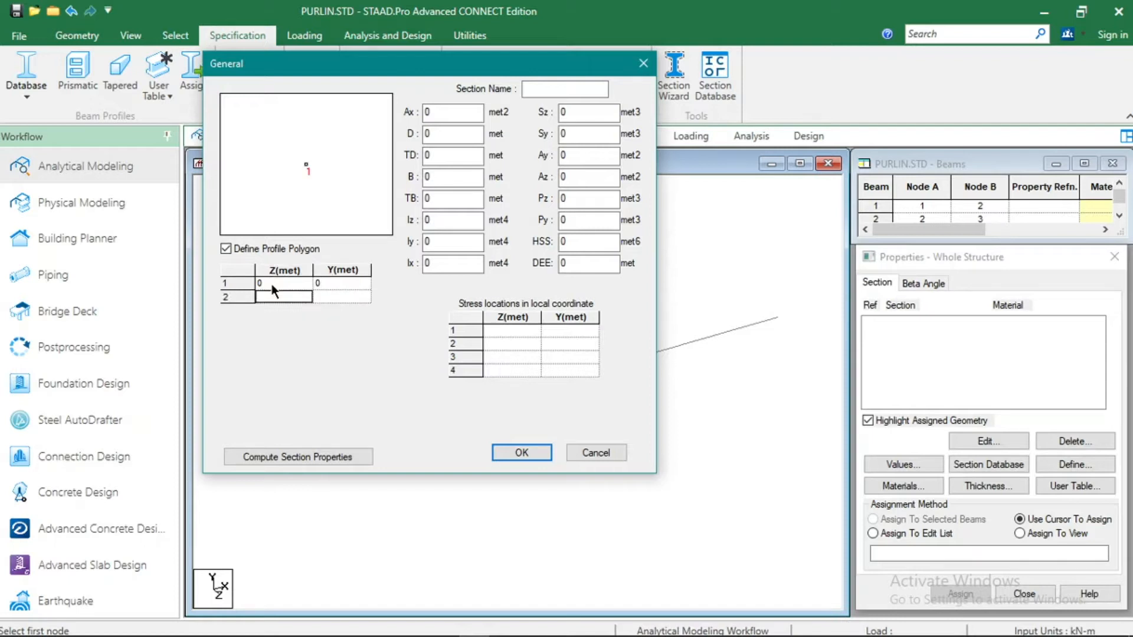
text(0)
key(Tab)
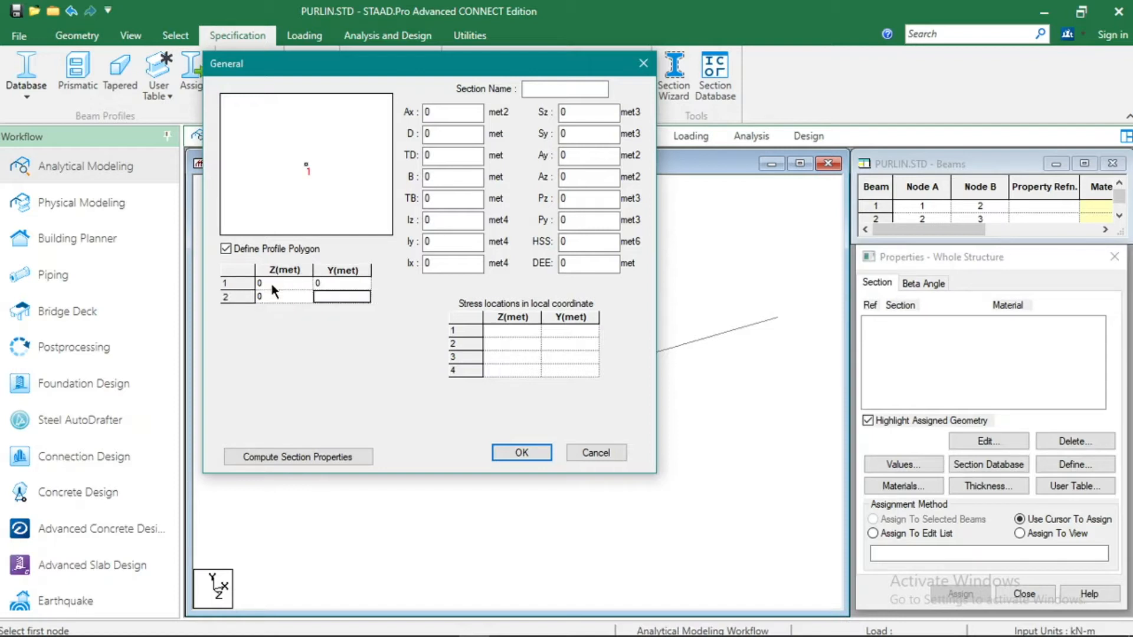
text(0.1)
key(Tab)
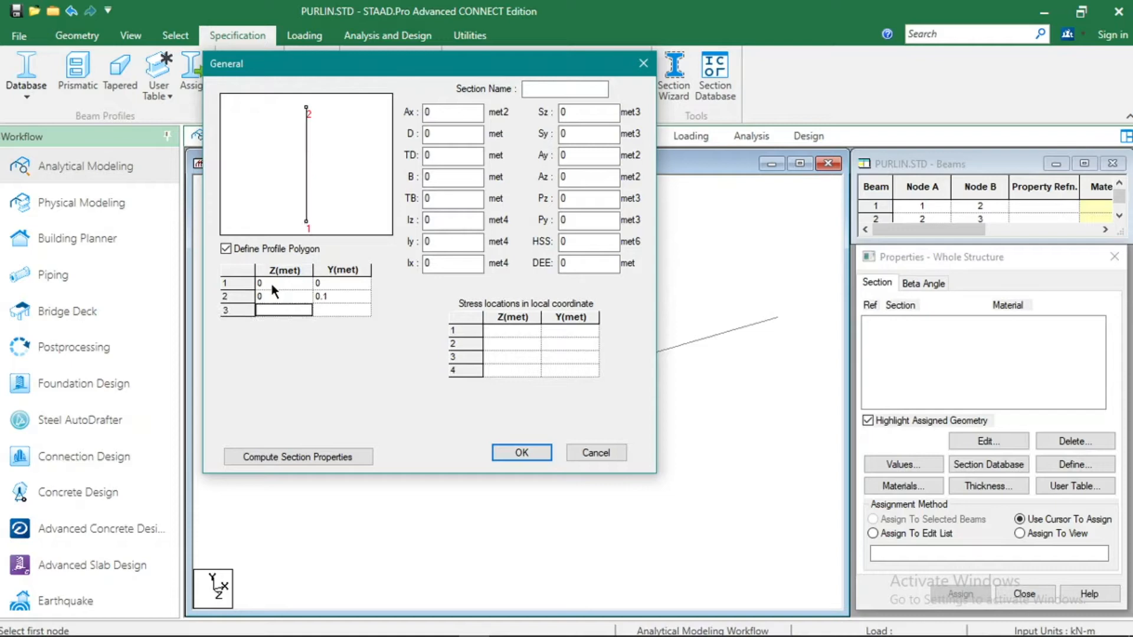
Step: Check the LC purlin's cross-section dimensions in the AutoCAD callout and return to the section definition in STAAD.Pro
key(alt+Tab)
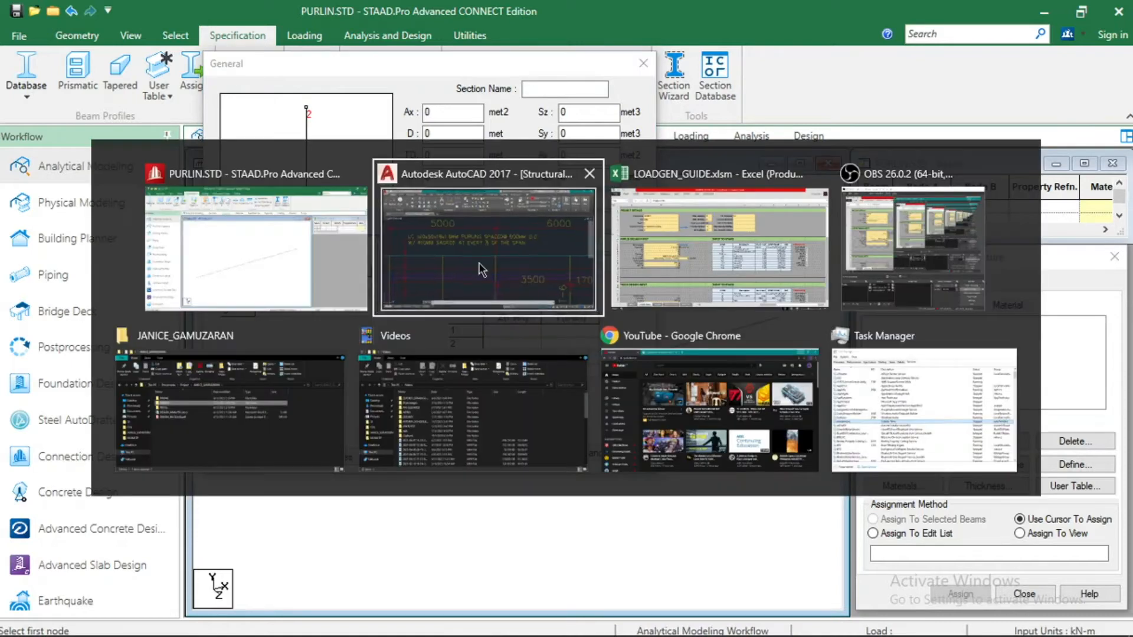
scroll(278, 232, up, 1)
scroll(202, 228, down, 4)
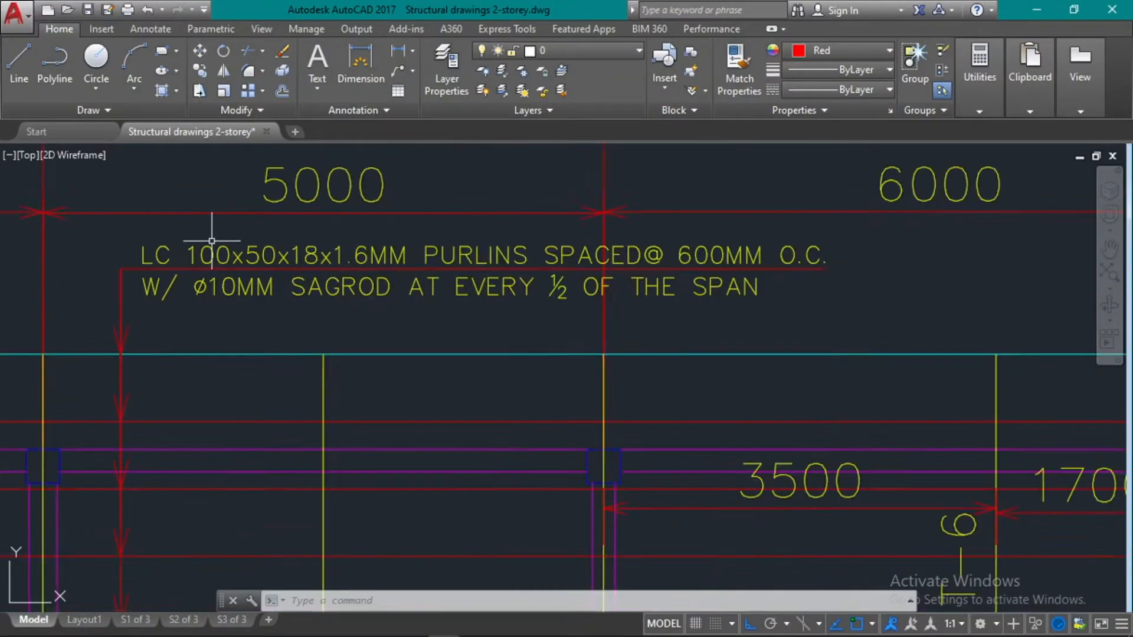
scroll(322, 319, up, 1)
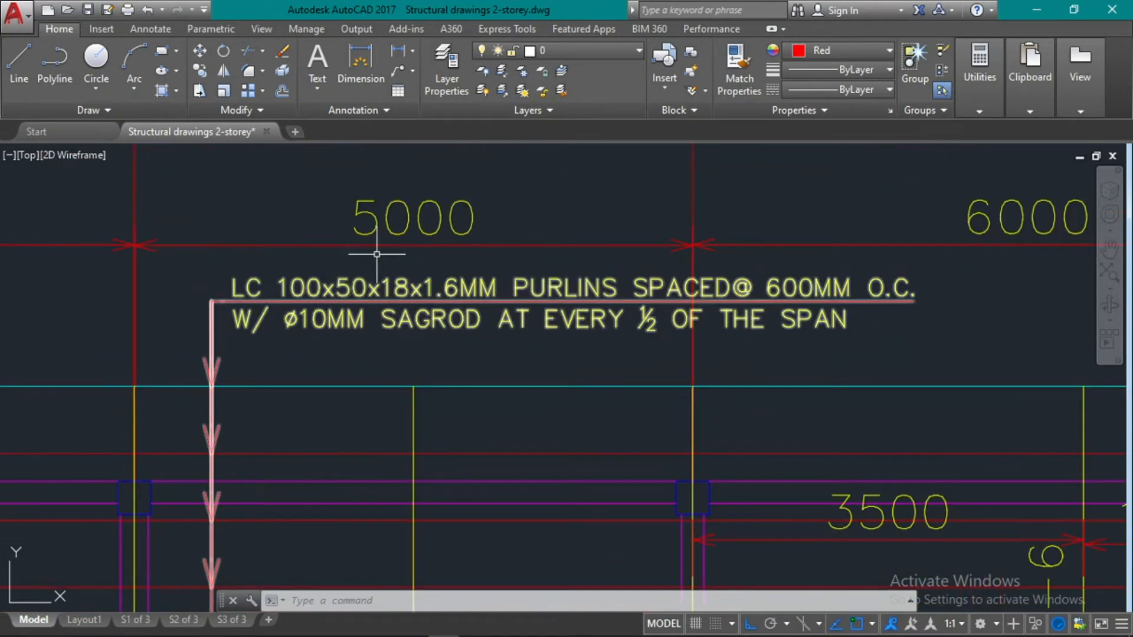
scroll(361, 367, up, 1)
key(alt+Tab)
click(455, 291)
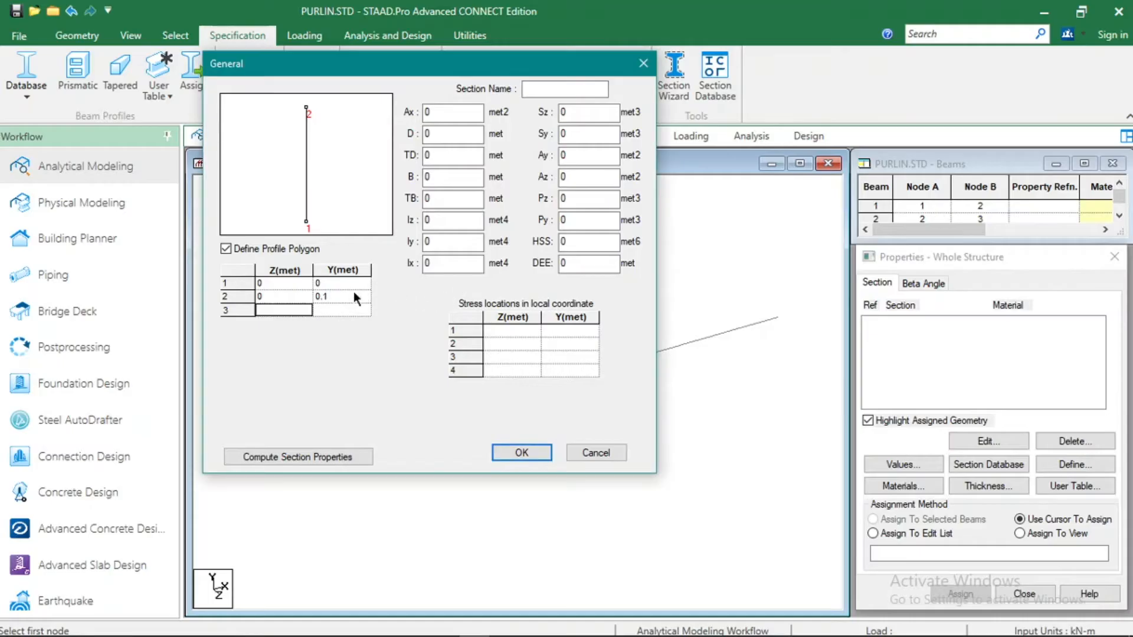
Step: Enter profile polygon point 3 at Z 0.05 m, Y 0.1 m
text(0.05)
key(Tab)
text(0.1)
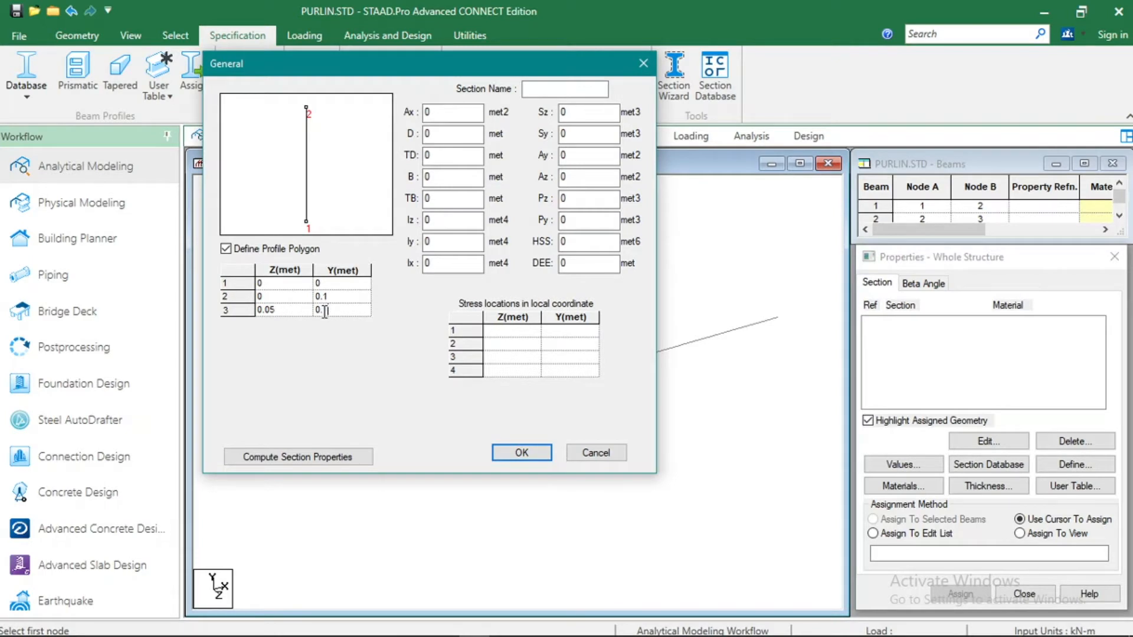
key(Tab)
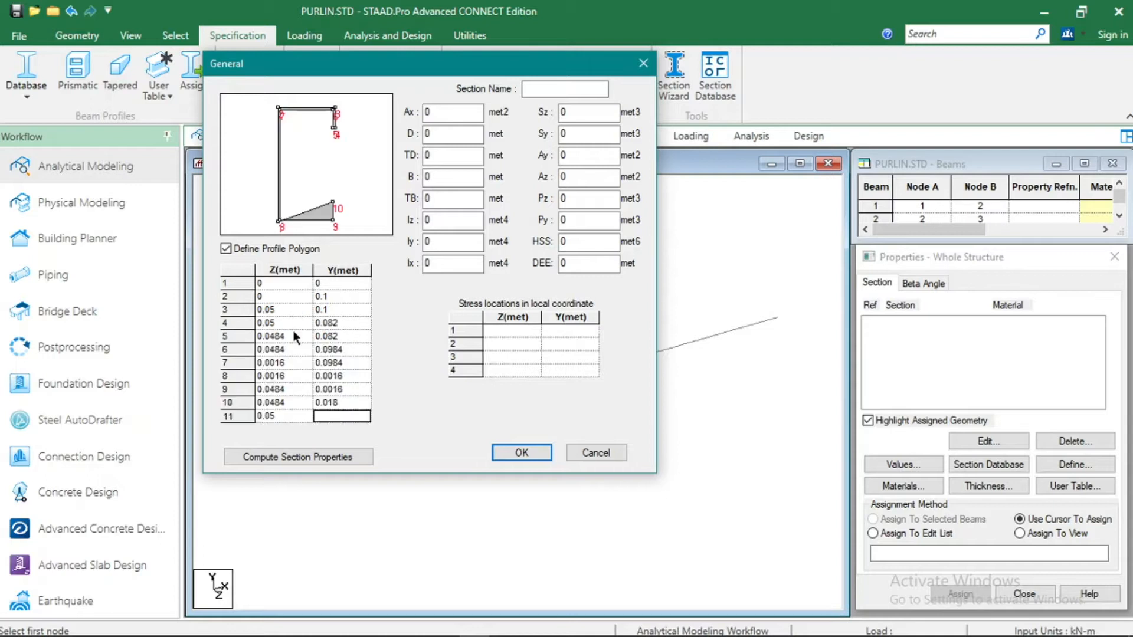
Step: Set Y of profile point 11 to 0.018 m, enter point 12 at Z 0.05, Y 0, and close the polygon with point 13 at 0, 0
text(0.018)
key(Tab)
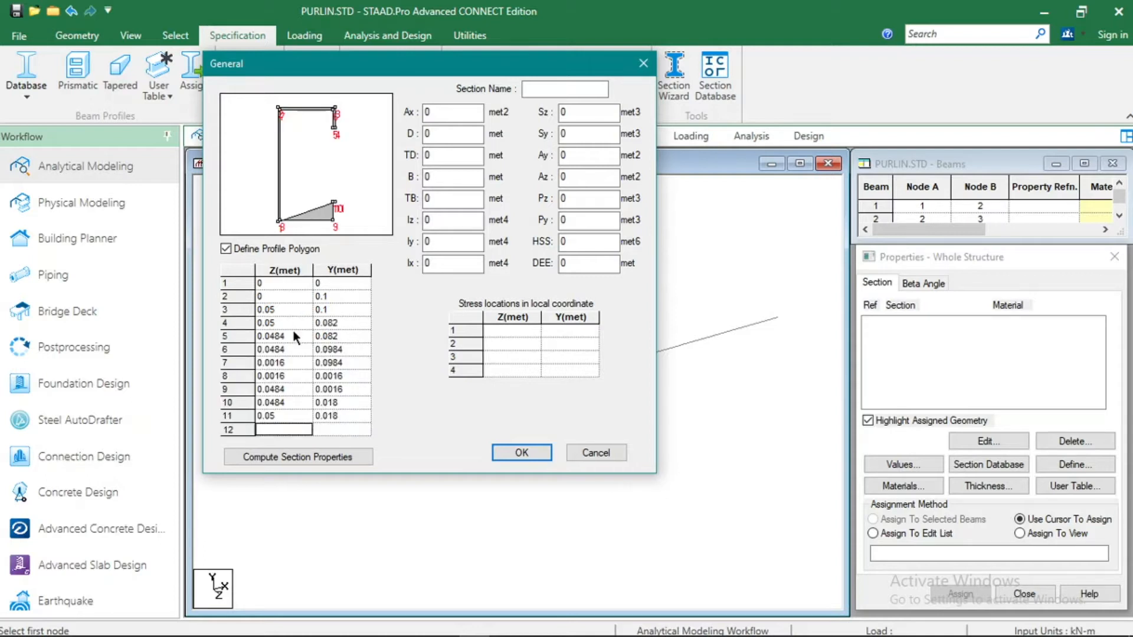
text(0.05)
key(Tab)
text(0)
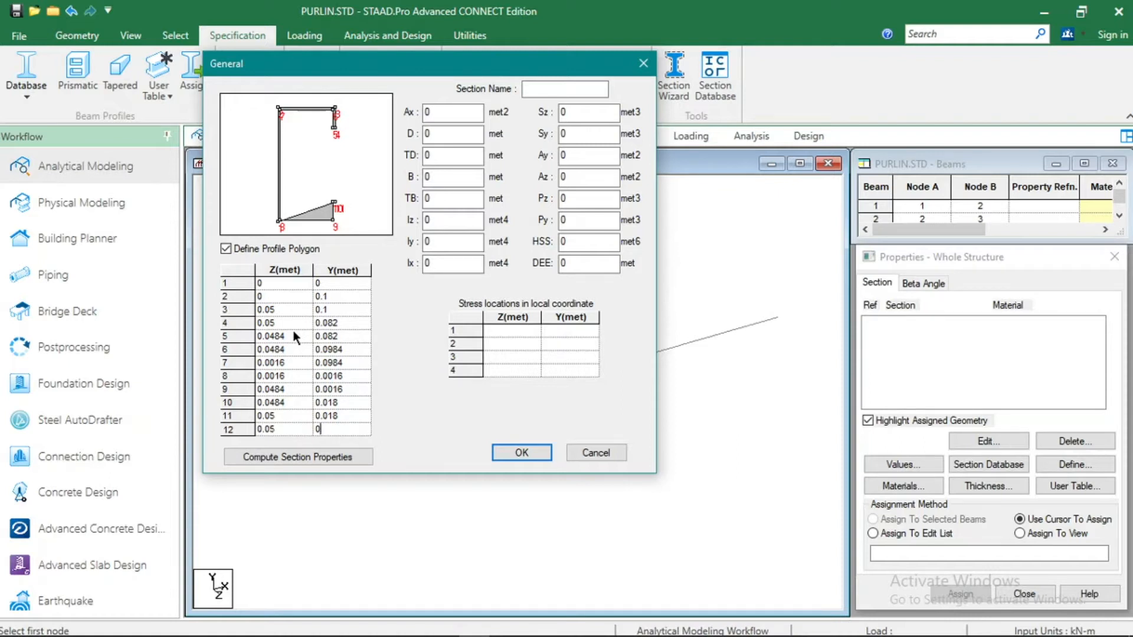
key(Tab)
text(0)
key(Tab)
text(0)
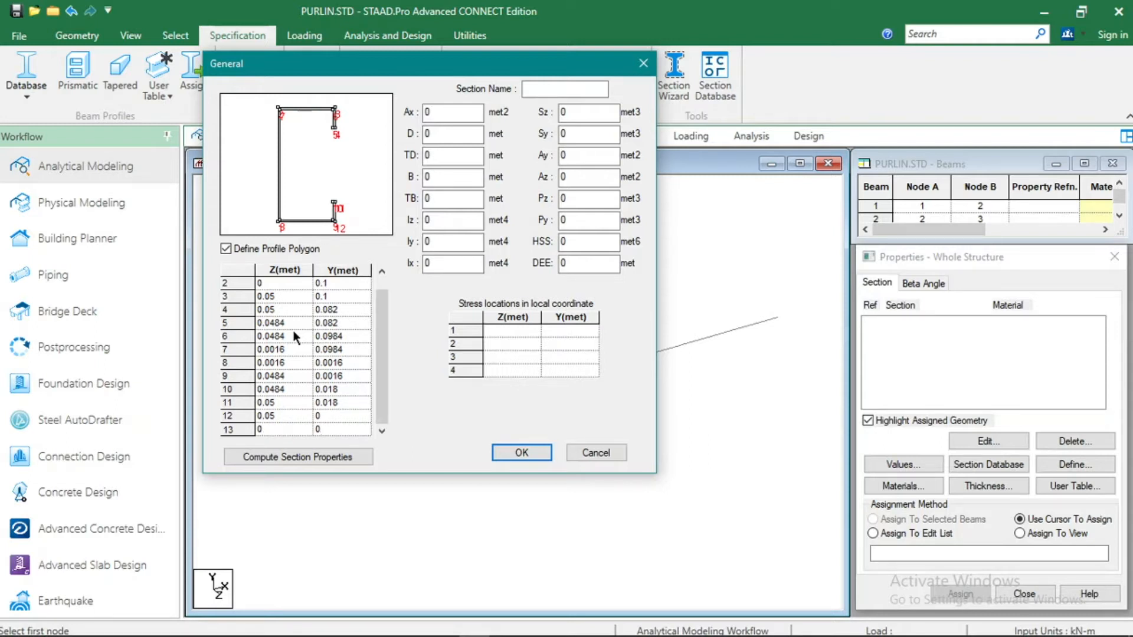
Step: Compute the section properties from the profile polygon, and set both thicknesses TD and TB to 0.0016 m
click(283, 394)
click(296, 455)
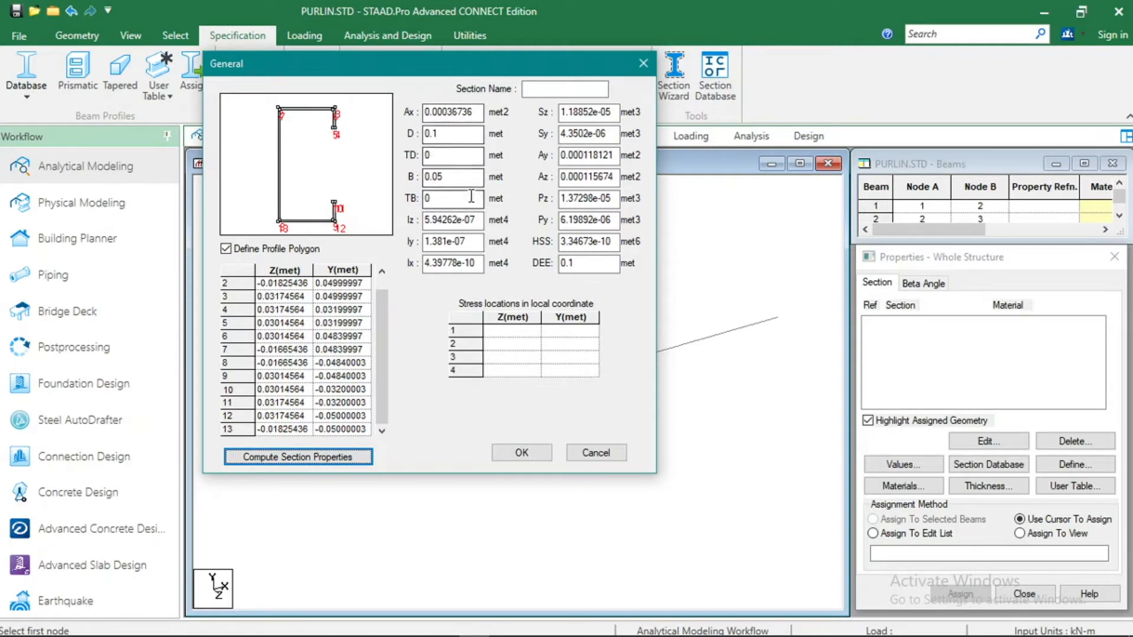
double_click(437, 156)
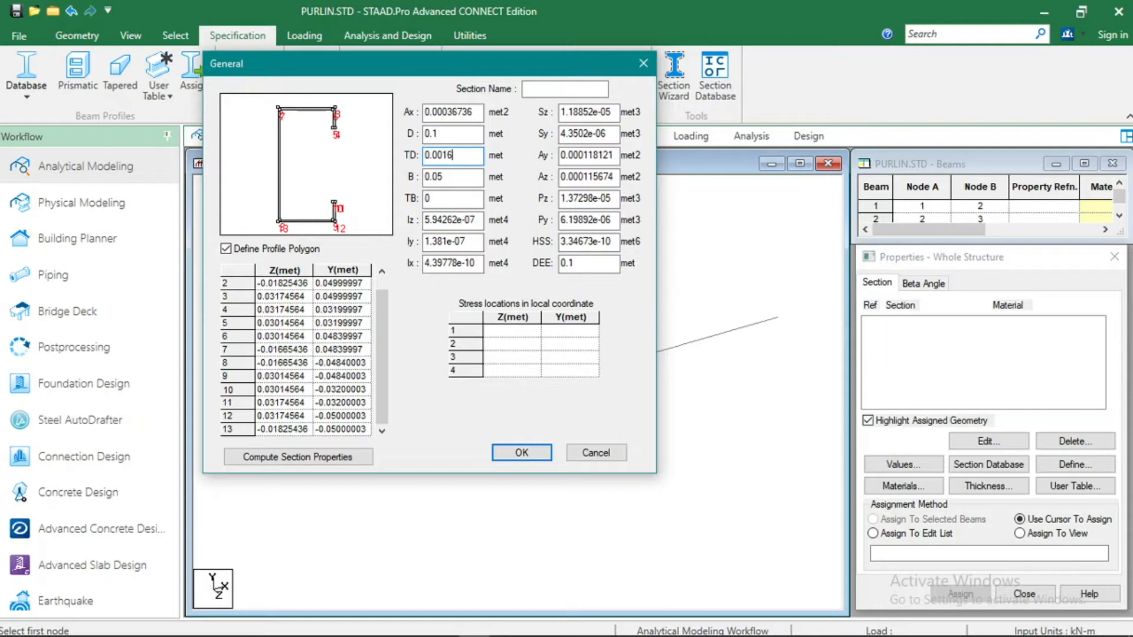
text(0.0016)
click(451, 198)
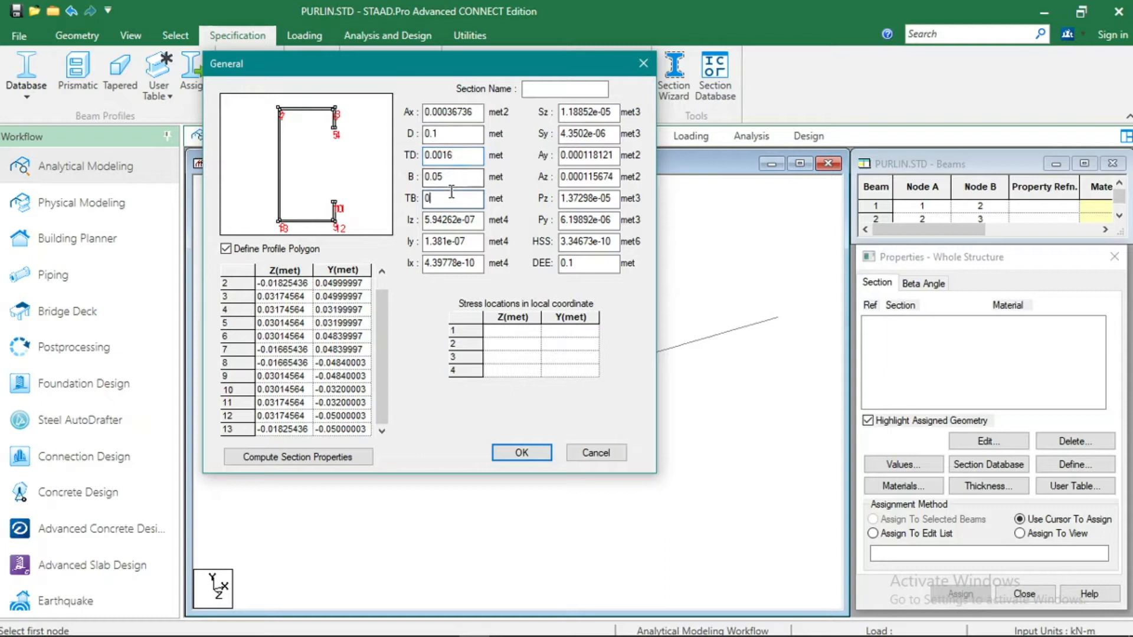
text(.0016)
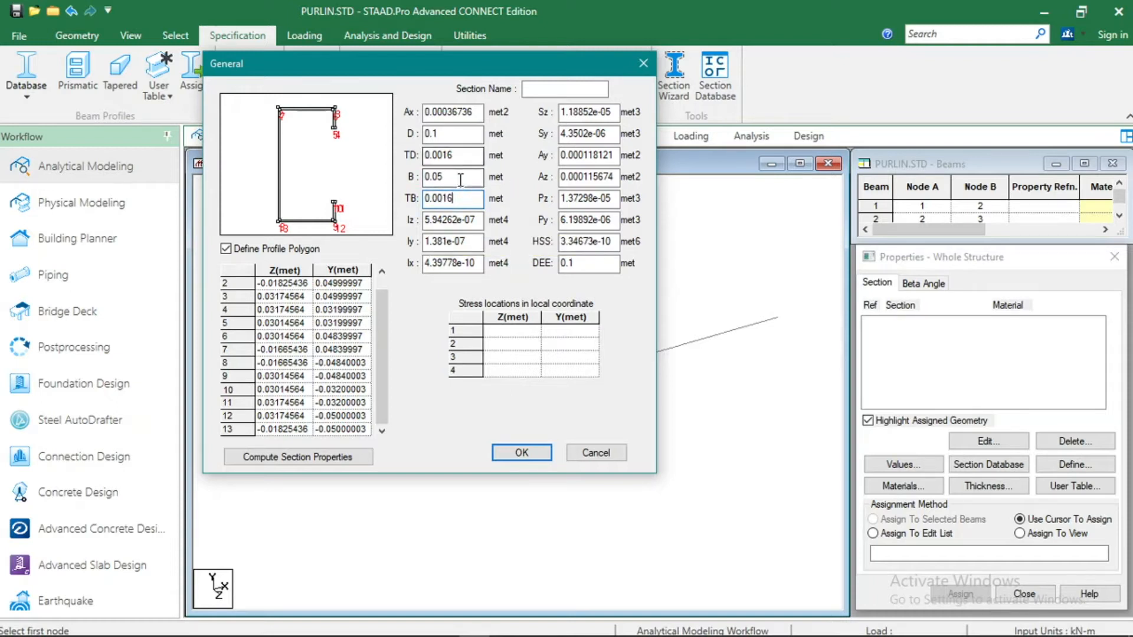
Step: Compare the entered section values with the purlin callout in AutoCAD, and switch back to PURLIN.STD
key(alt+Tab)
click(468, 210)
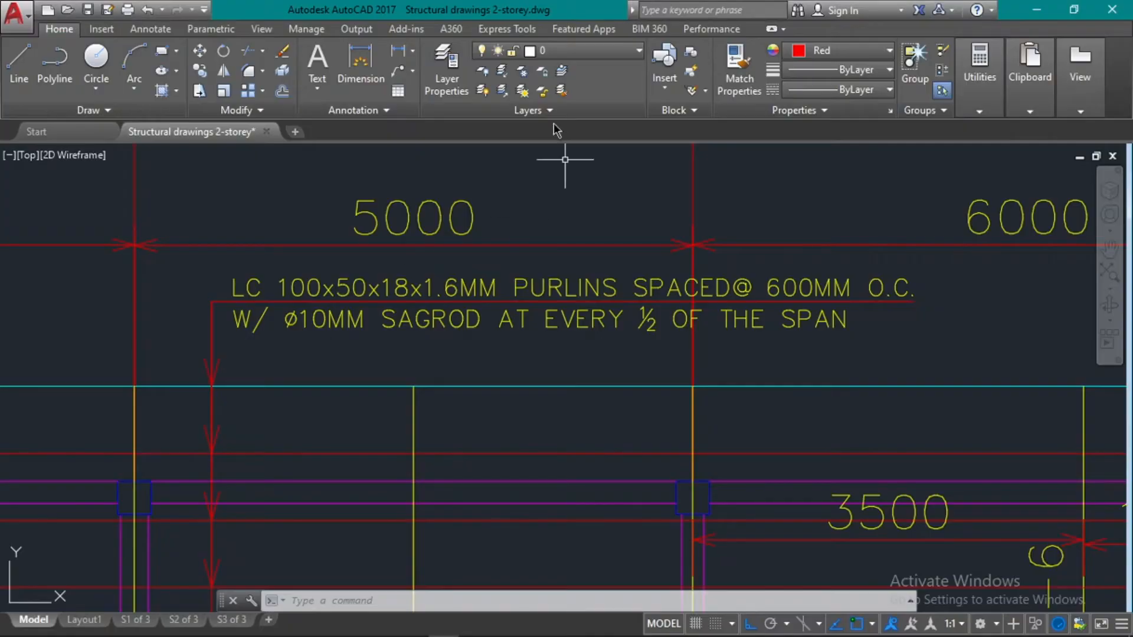
key(alt+Tab)
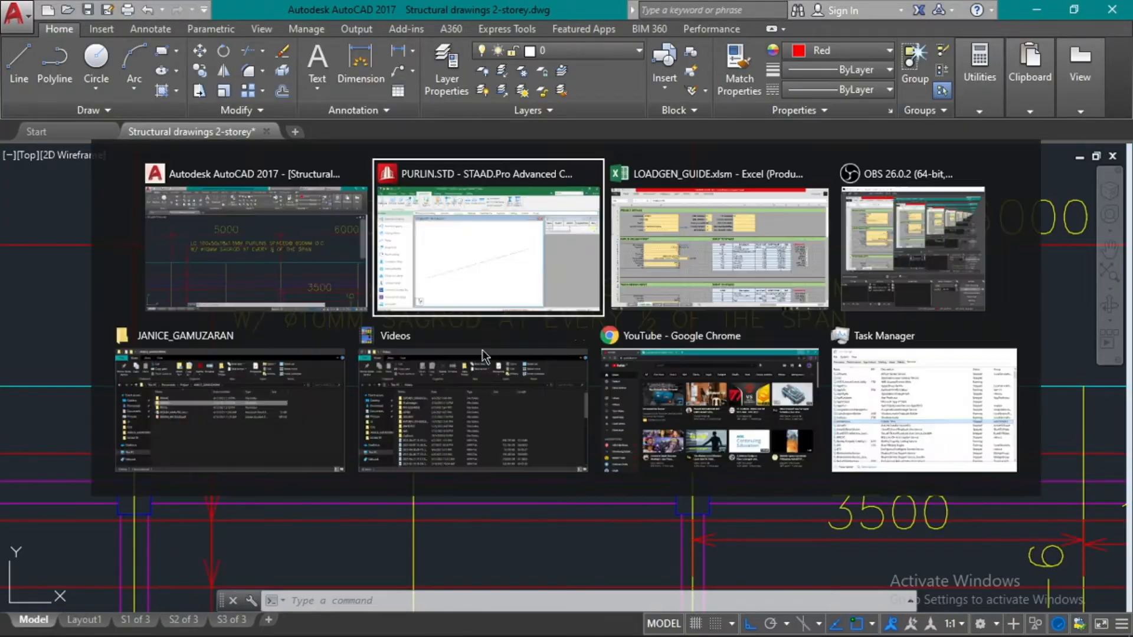
click(485, 266)
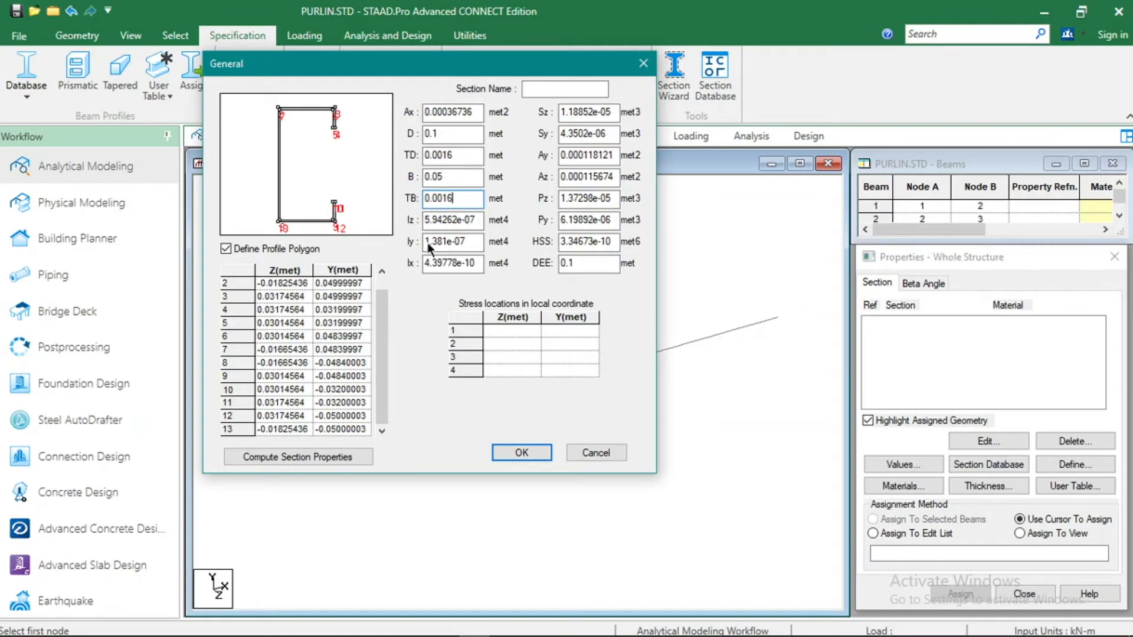
Step: Name the section LC-2X4X0.75X1.6mm, add it to the General user table, and save the table
click(520, 453)
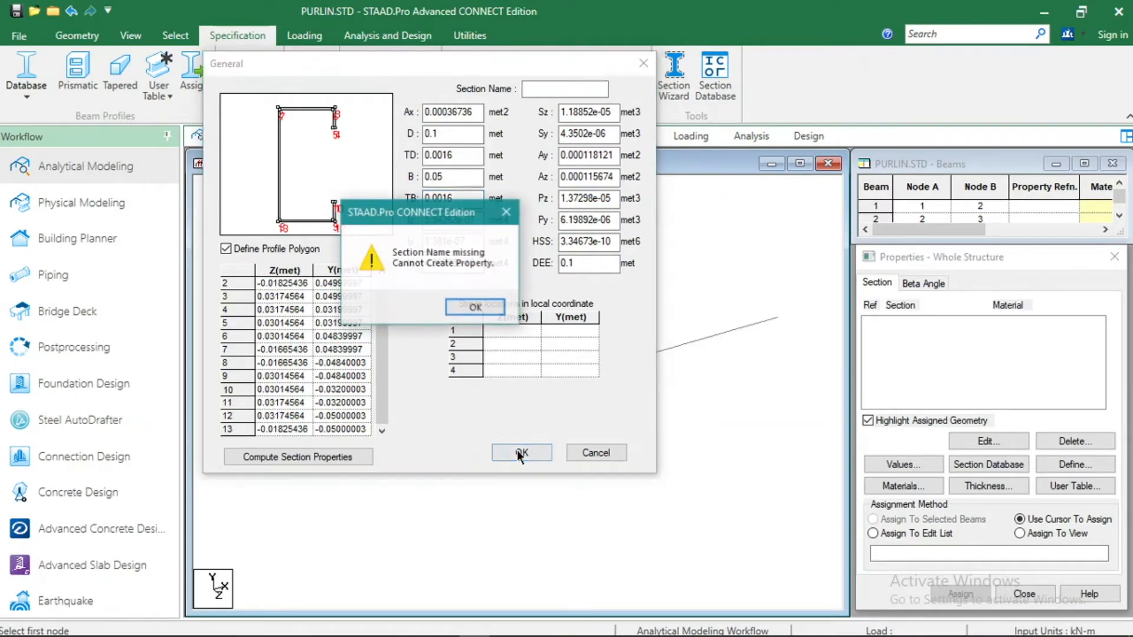
click(472, 308)
click(559, 87)
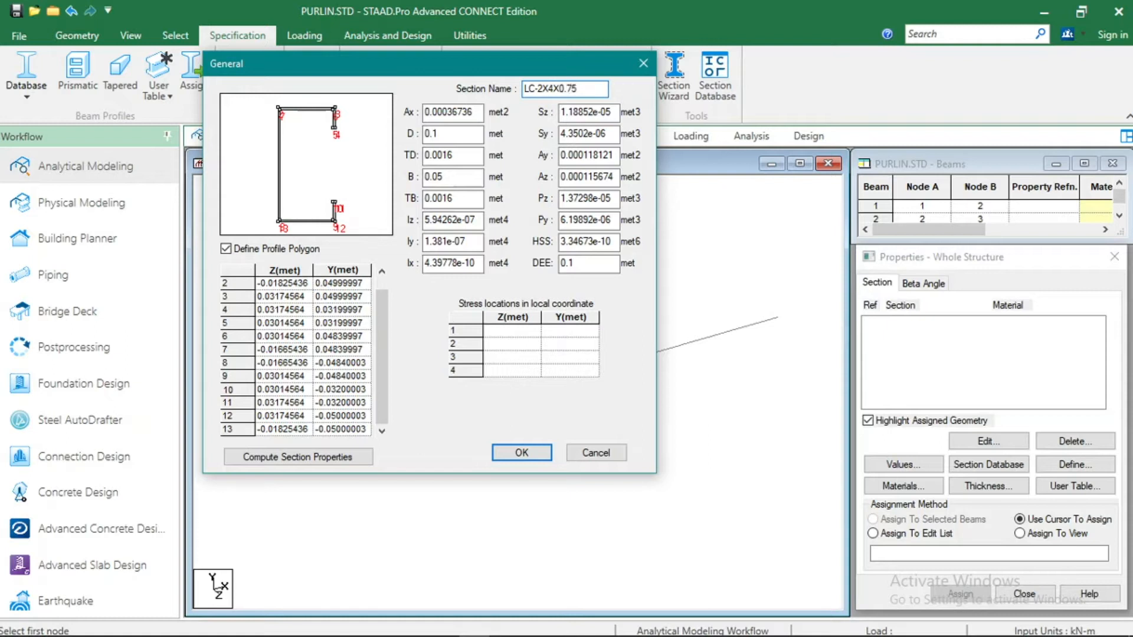
text(mm)
click(519, 453)
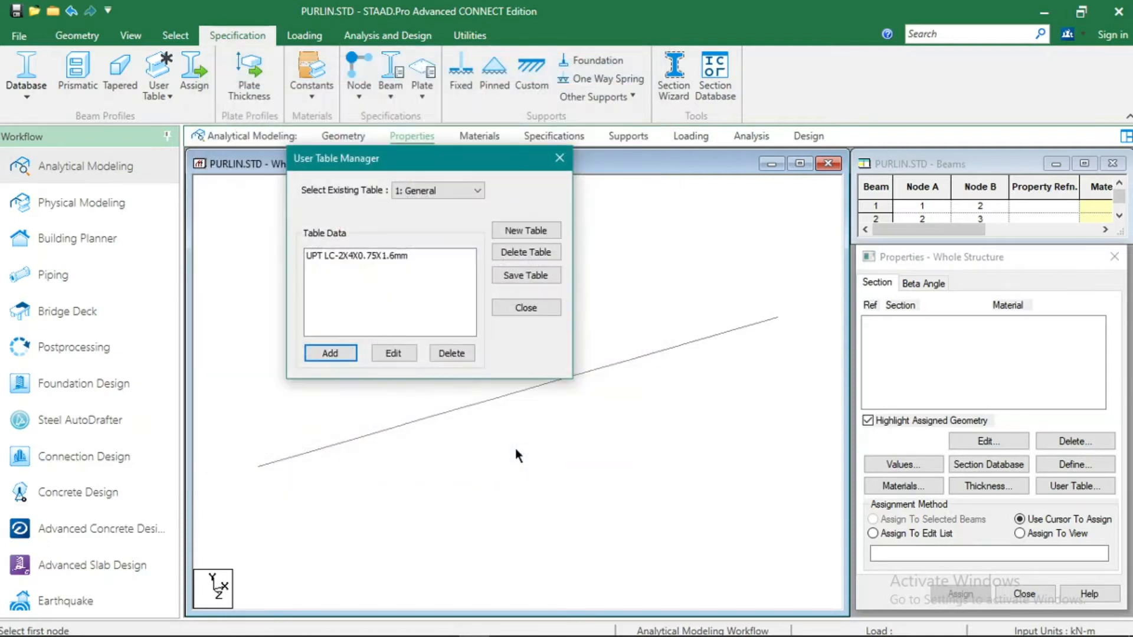
click(513, 278)
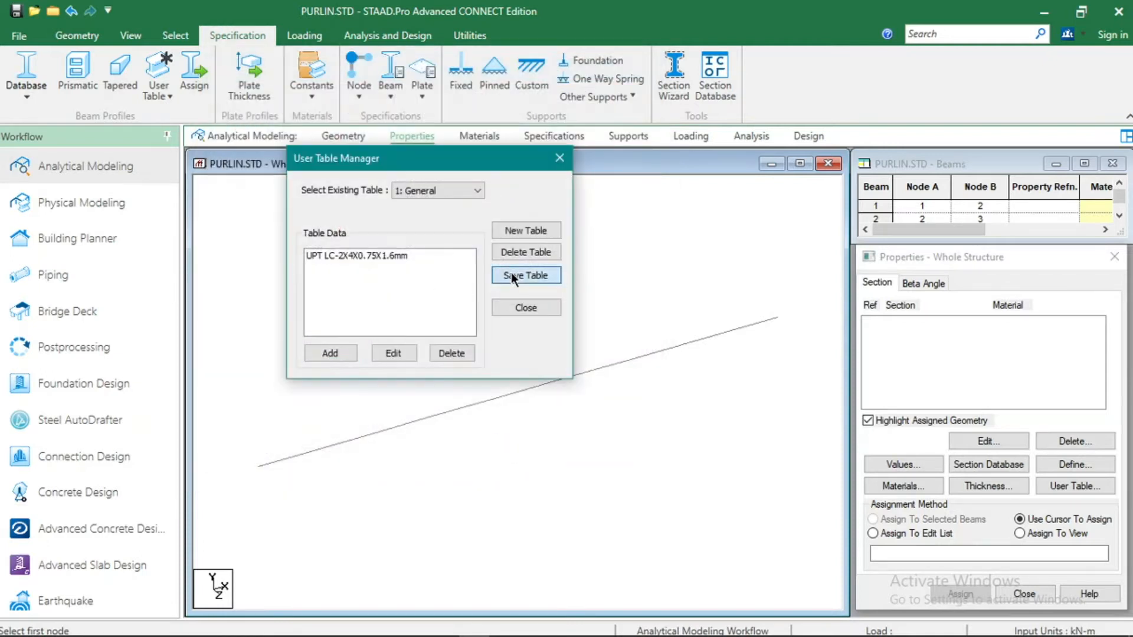
Step: Add the user-table section LC-2X4X0.75X1.6mm to the model's properties with STEEL_36_KSI as its material
click(521, 308)
click(1075, 486)
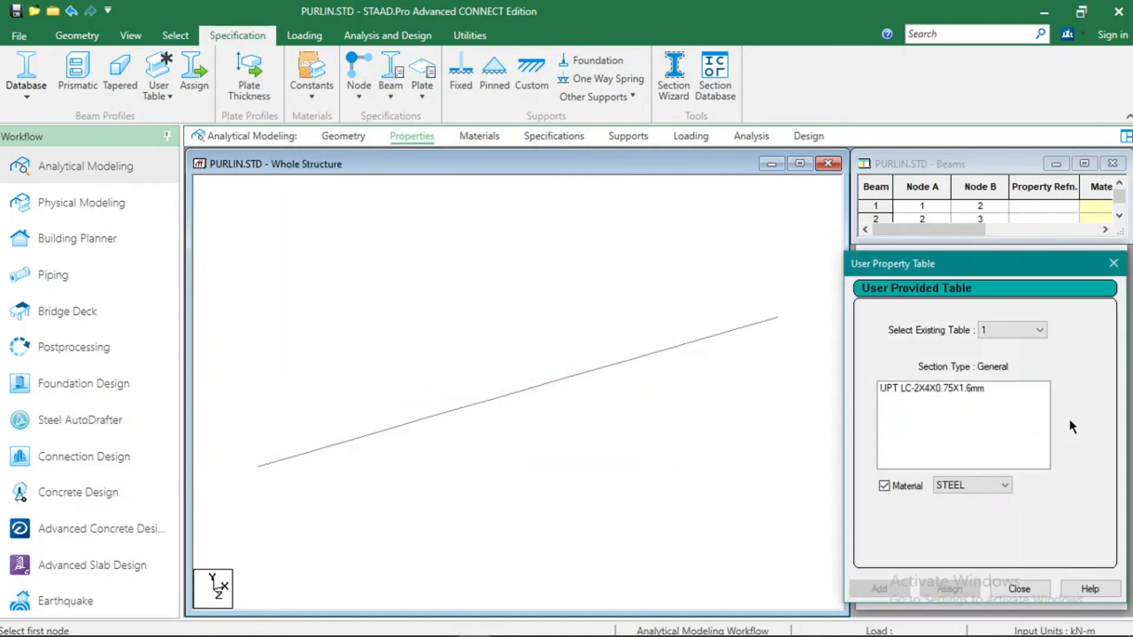
click(974, 388)
click(959, 485)
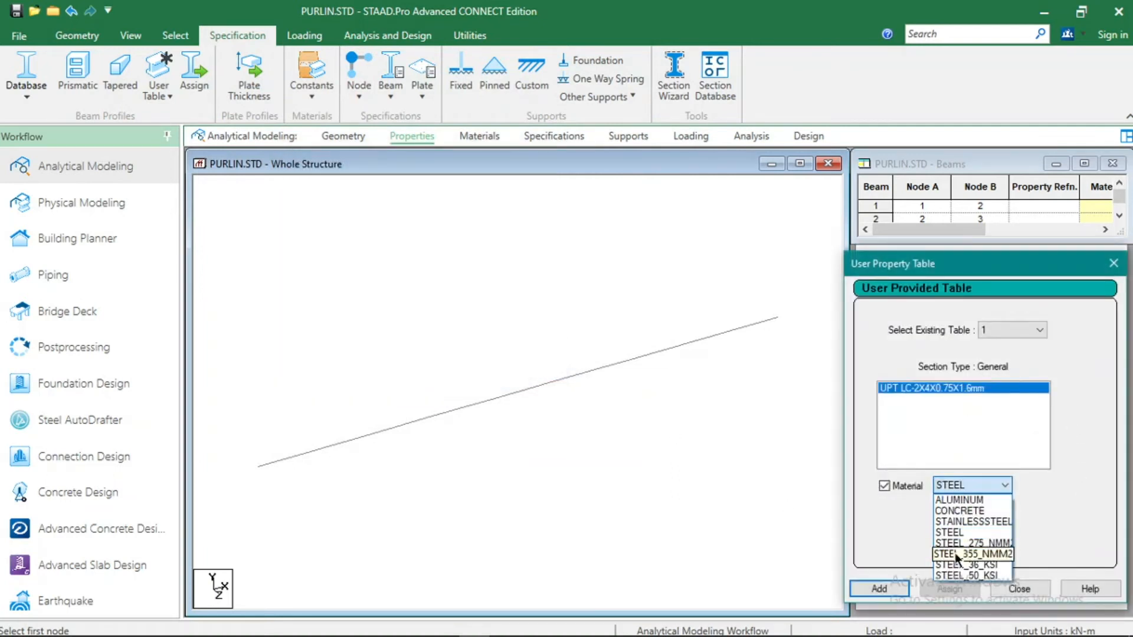
click(965, 565)
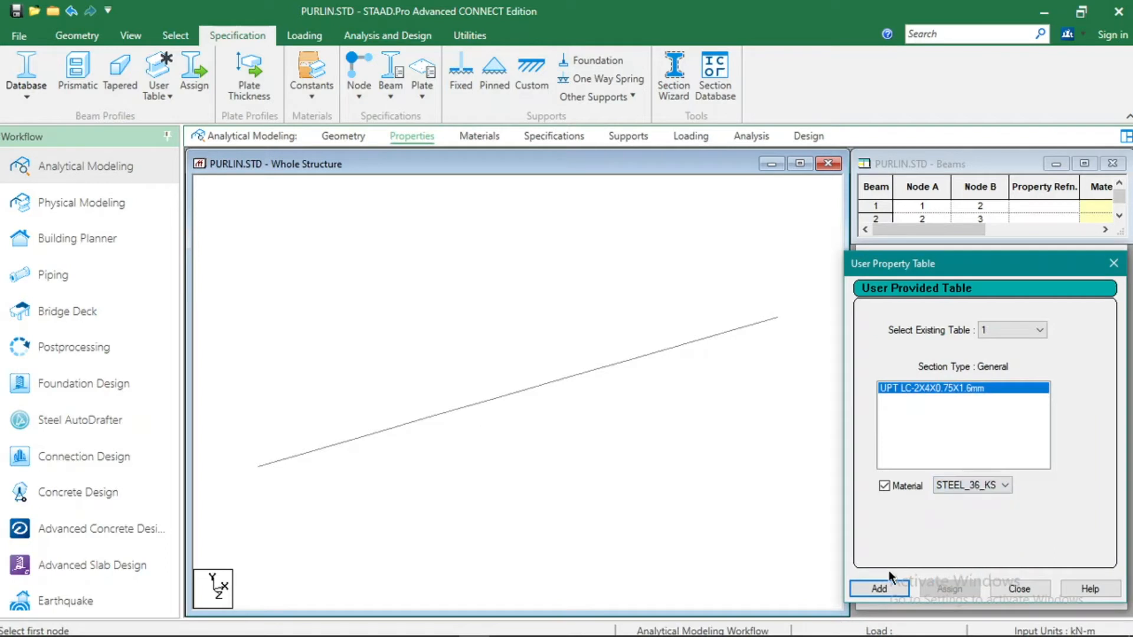
click(894, 585)
click(1015, 589)
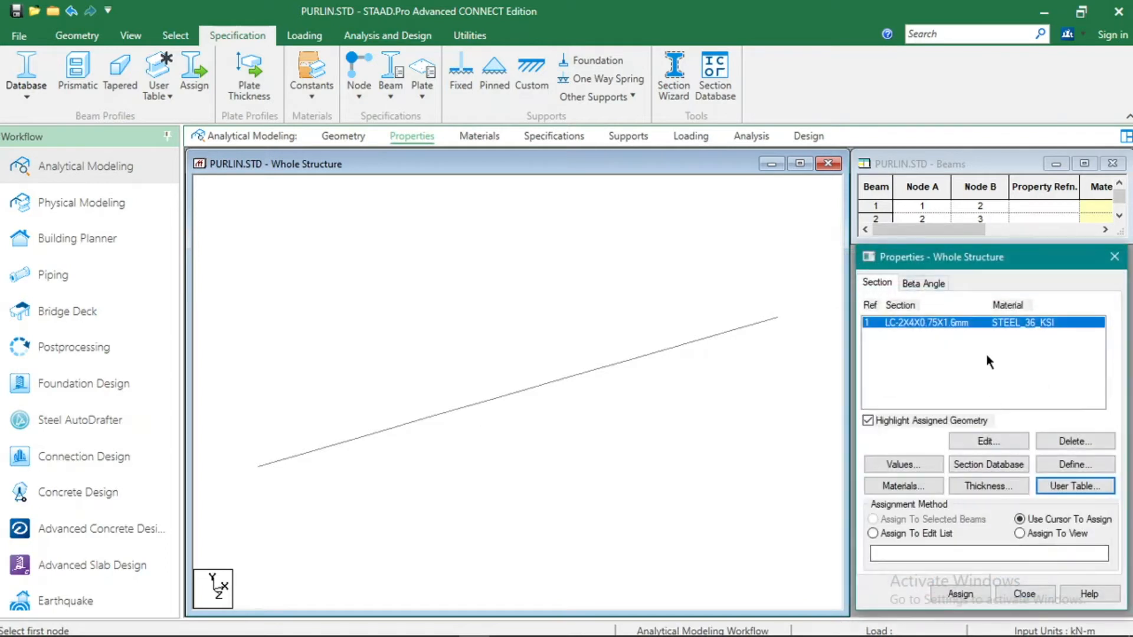
Step: Assign the LC-2X4X0.75X1.6mm section to all beams in the view
click(1020, 533)
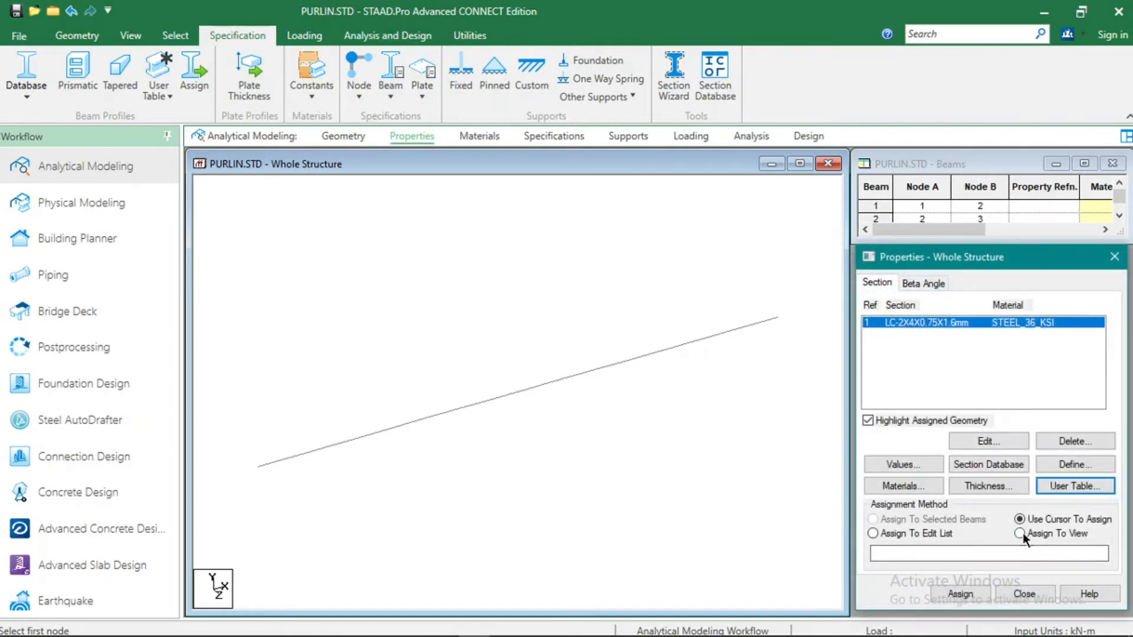
click(979, 591)
click(1013, 472)
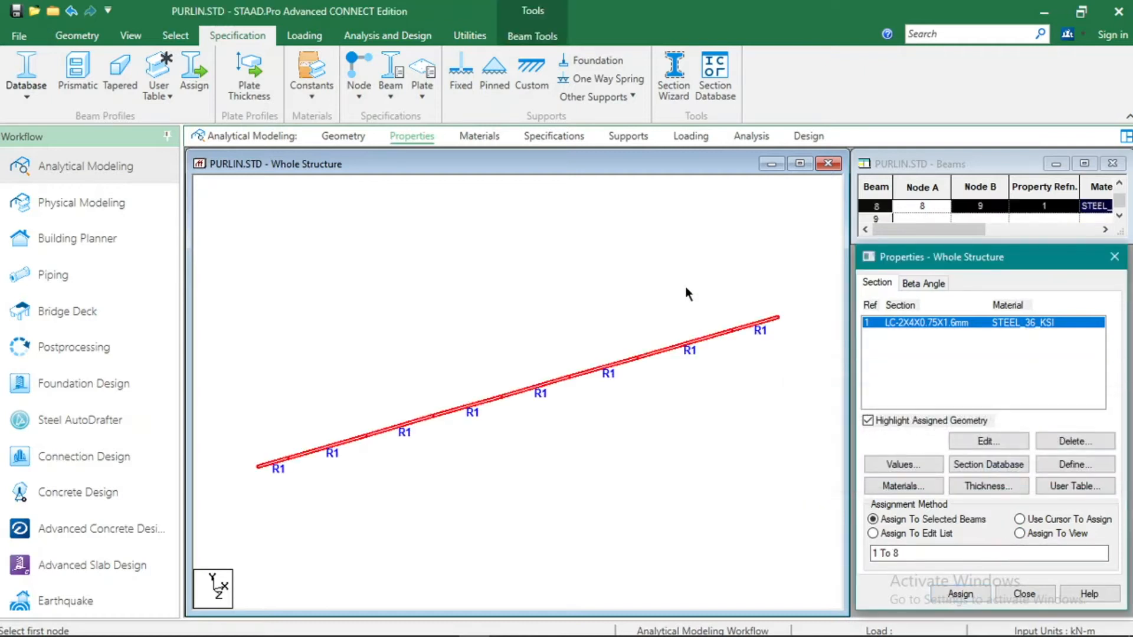
Step: Review the isotropic material properties and design strengths of STEEL_36_KSI
click(478, 136)
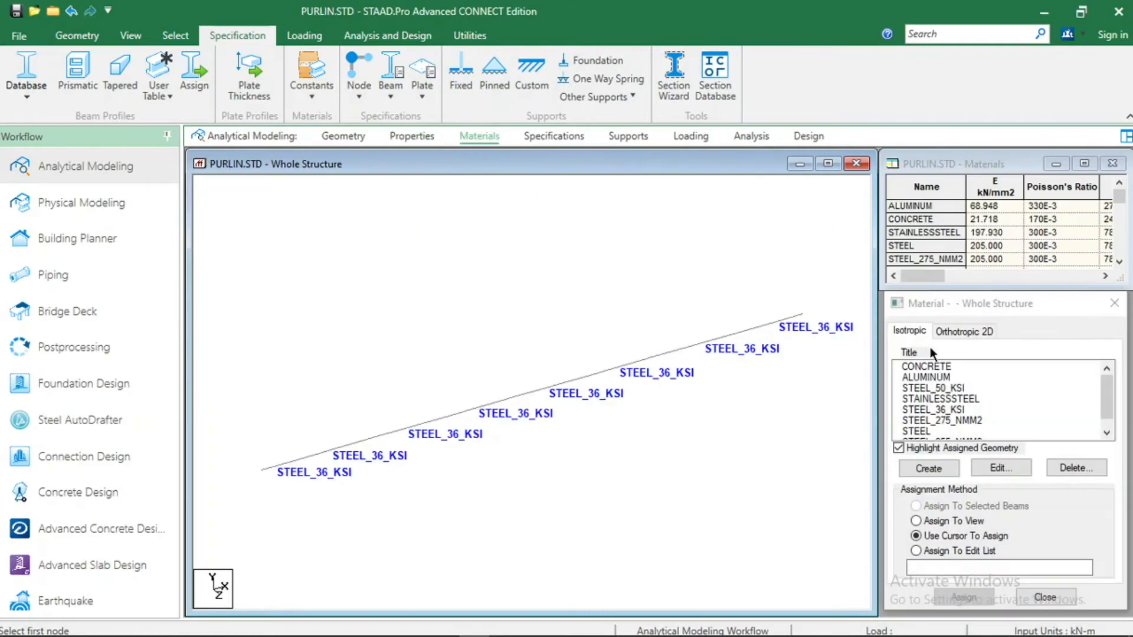
click(947, 409)
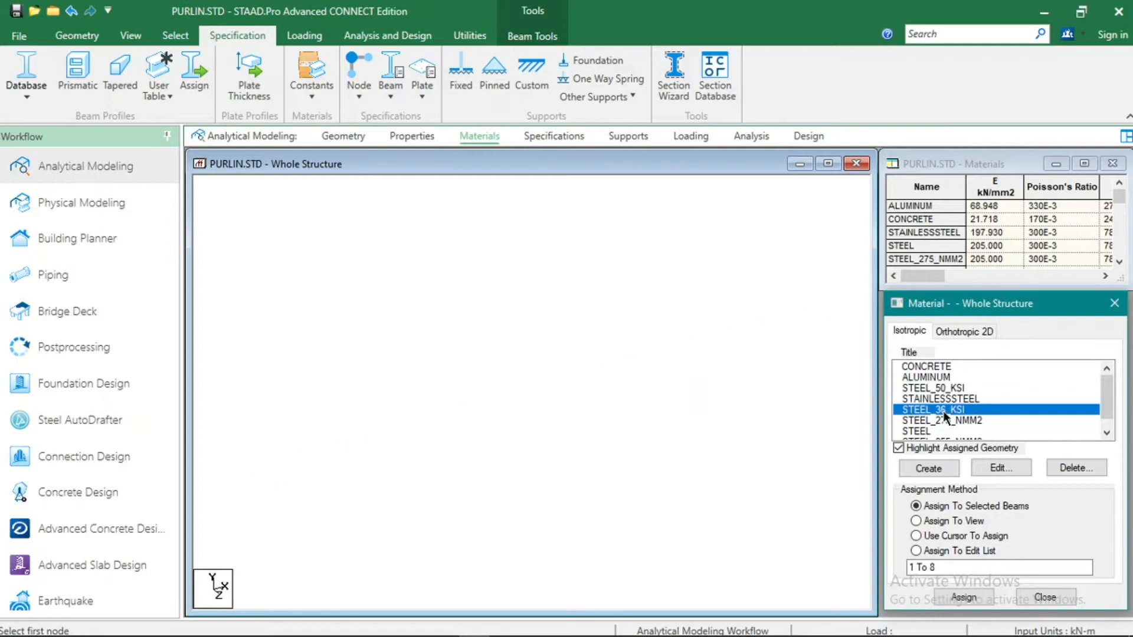
double_click(947, 409)
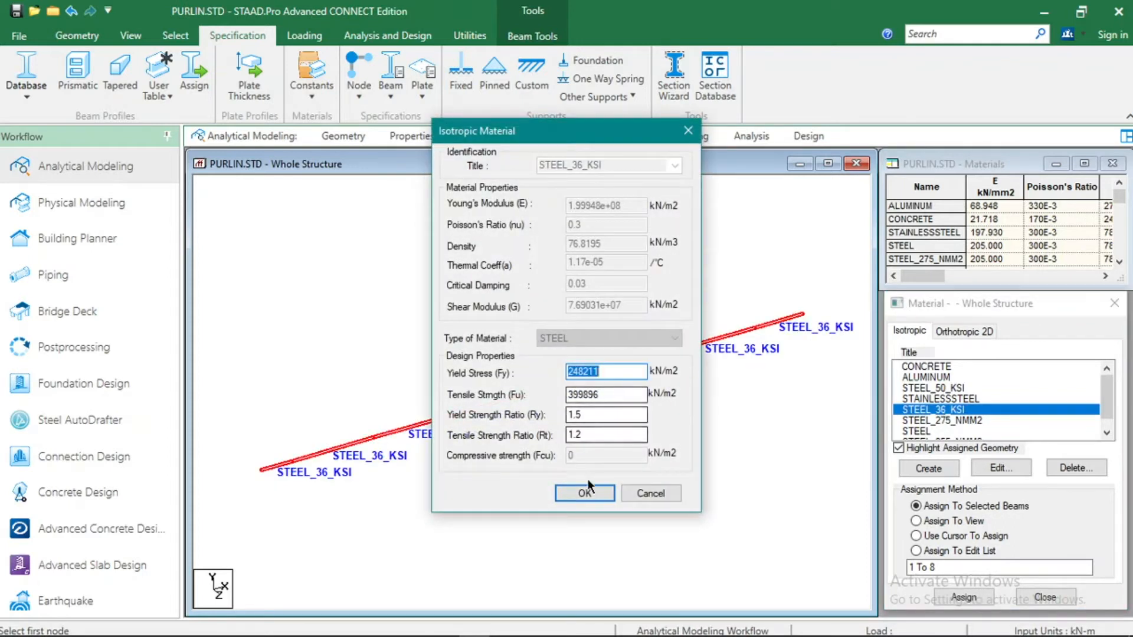
click(602, 494)
Step: Create a pinned support definition for the purlin
click(549, 136)
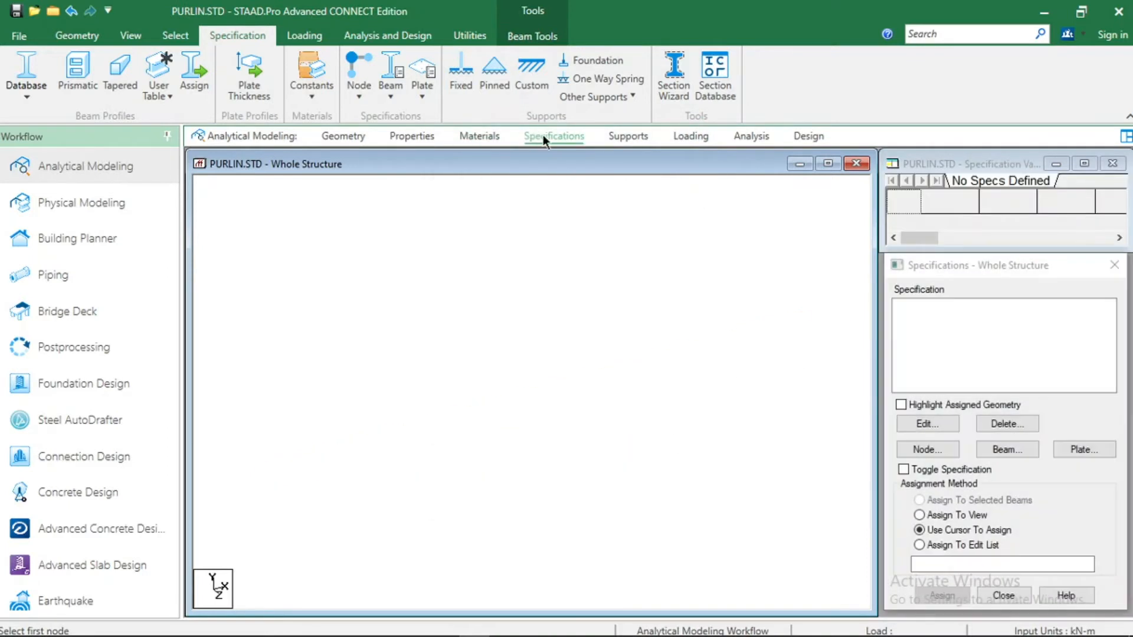
click(618, 139)
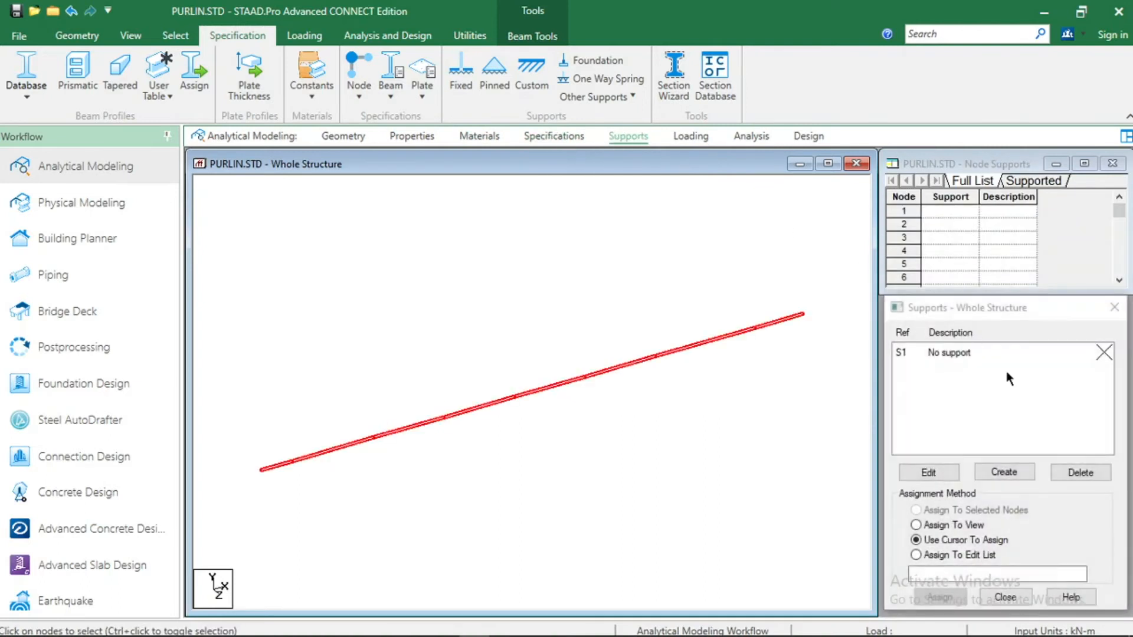
click(1014, 476)
click(864, 274)
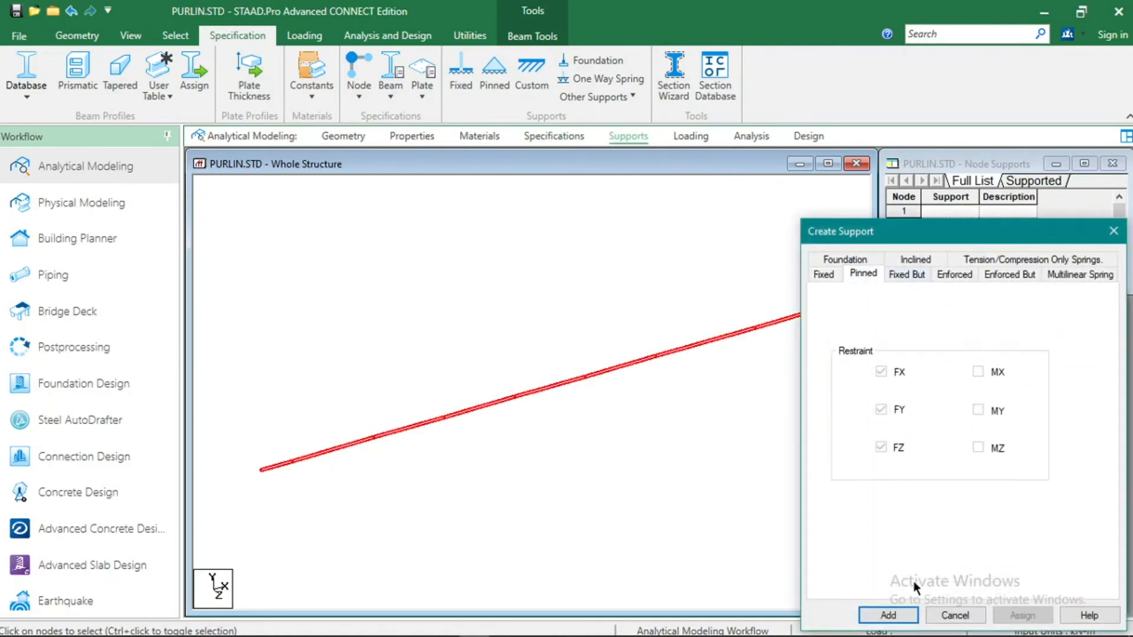
click(898, 611)
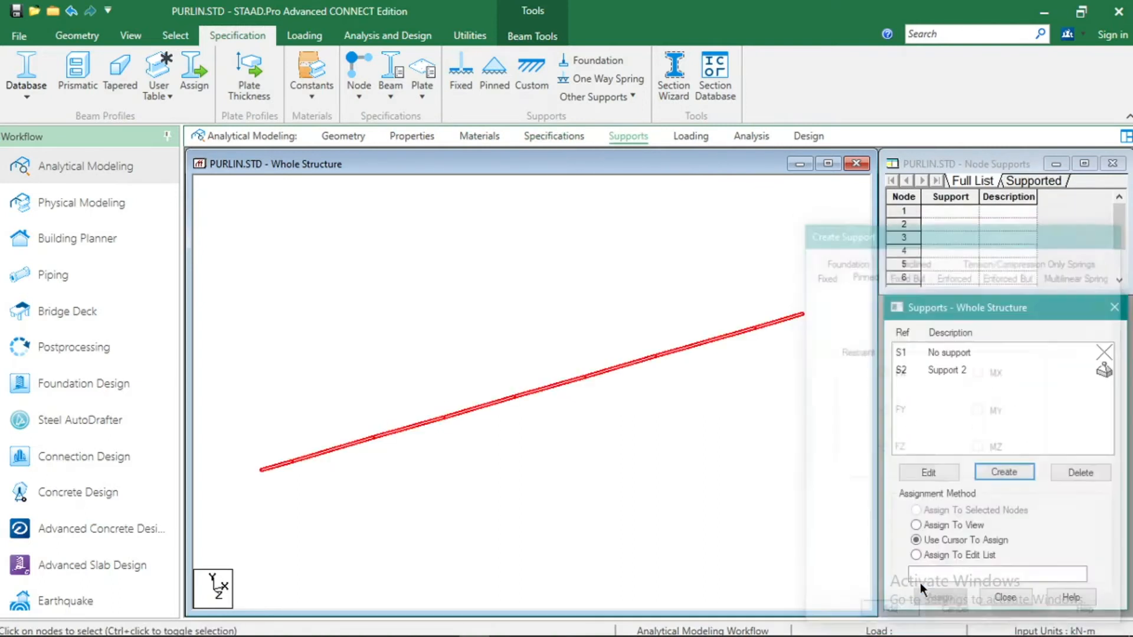
Step: Assign the pinned support to all nodes along the purlin by selecting them together
click(947, 368)
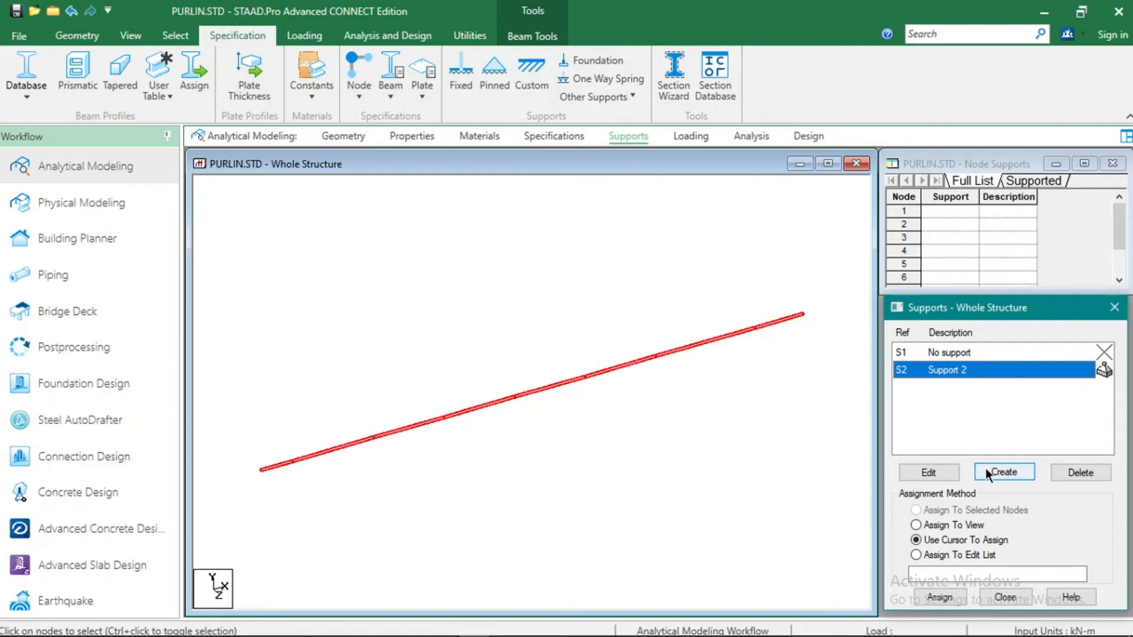
drag(240, 223, 815, 535)
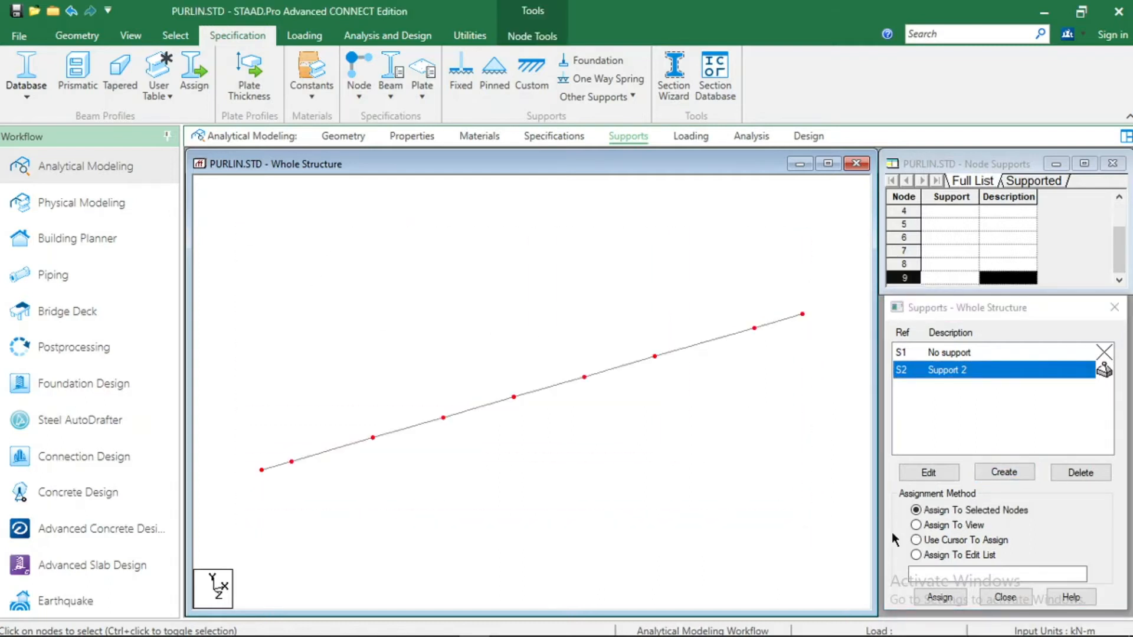
click(956, 595)
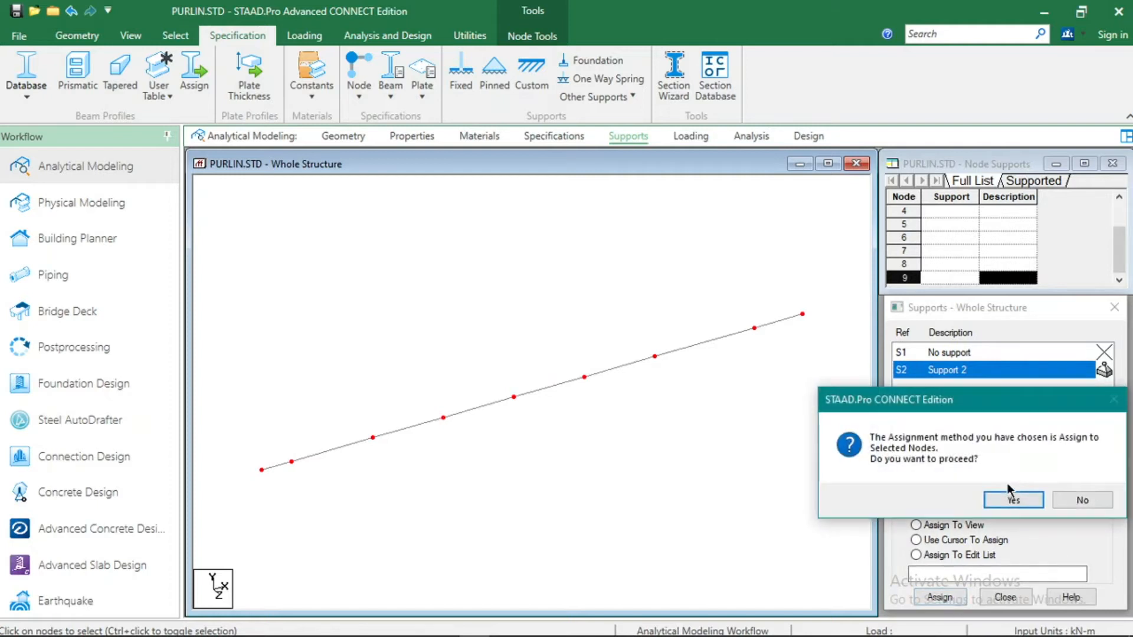
click(937, 499)
click(718, 271)
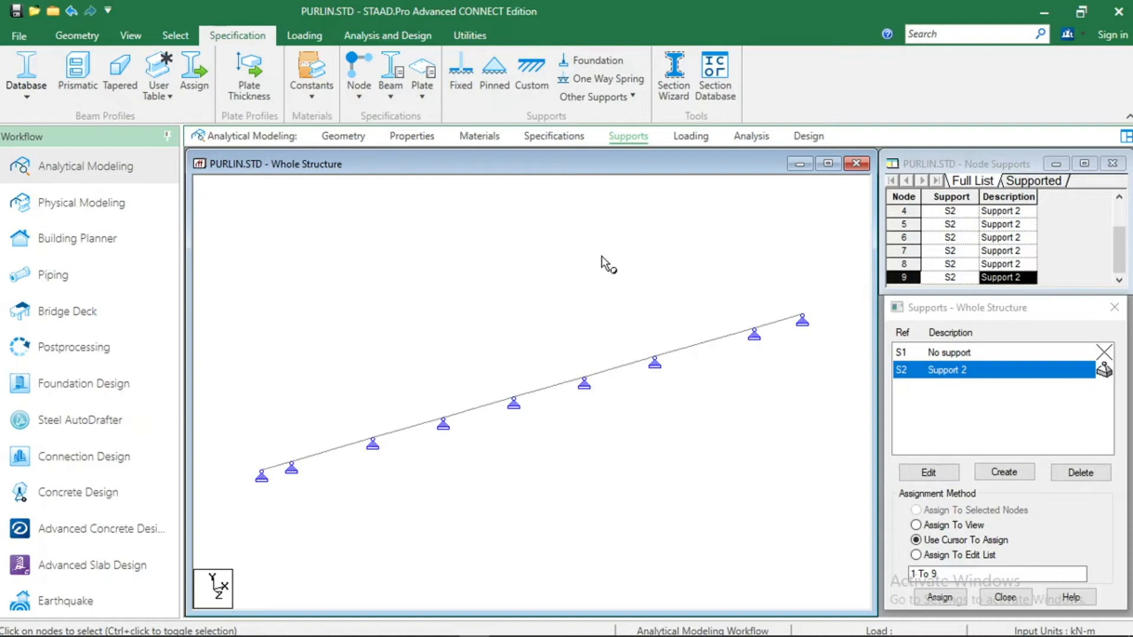
Step: Add primary load case 1 with loading type Dead and the title DL
click(683, 136)
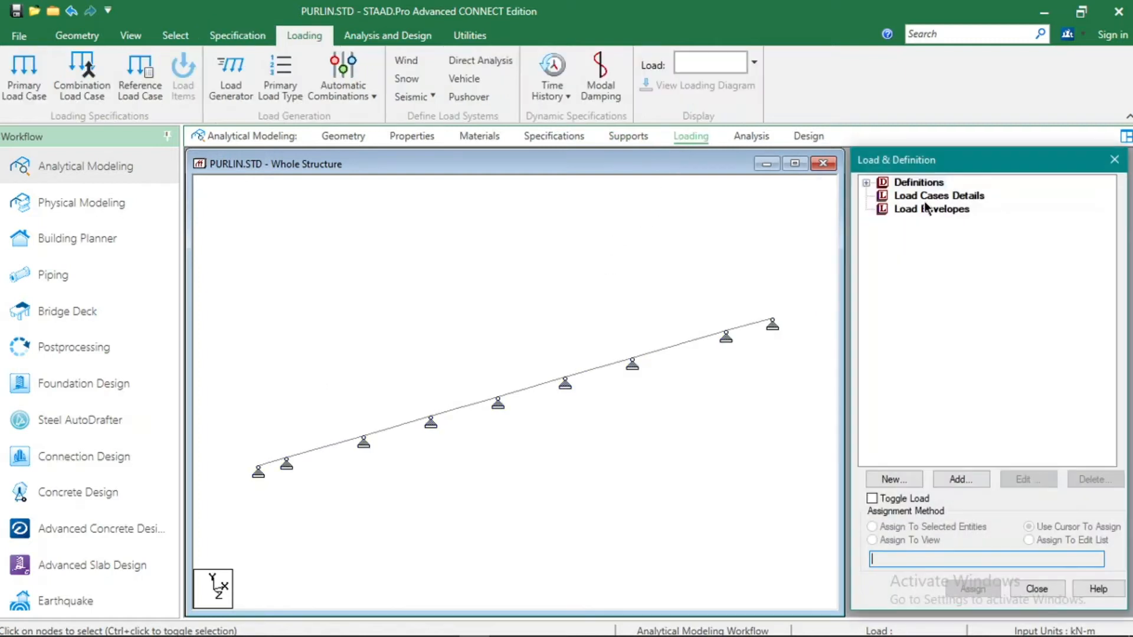
click(953, 479)
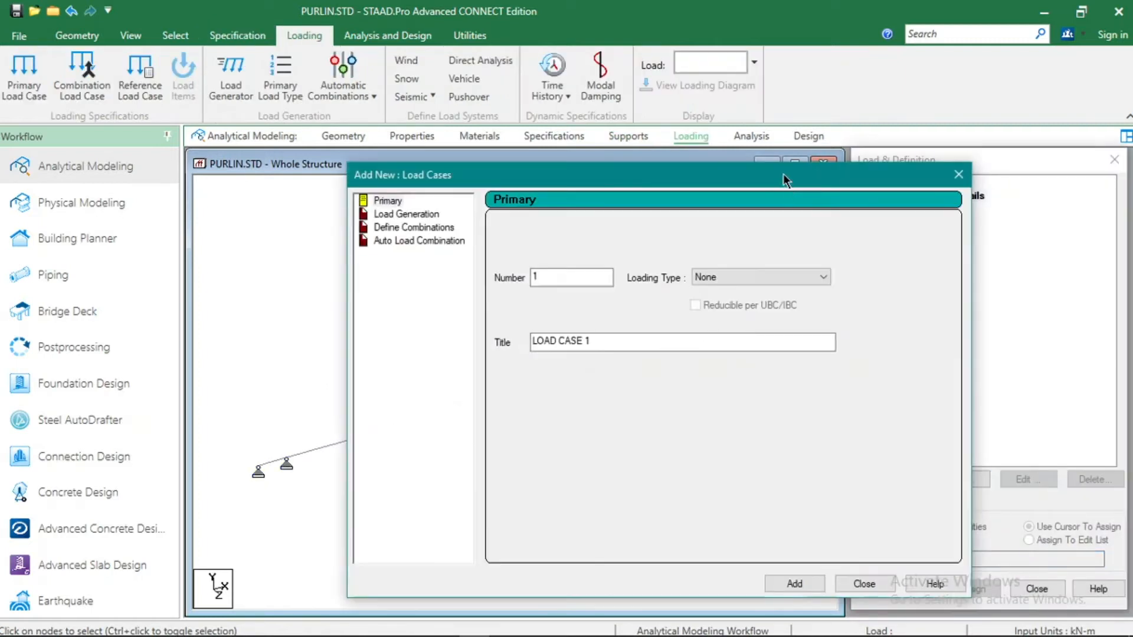
click(542, 232)
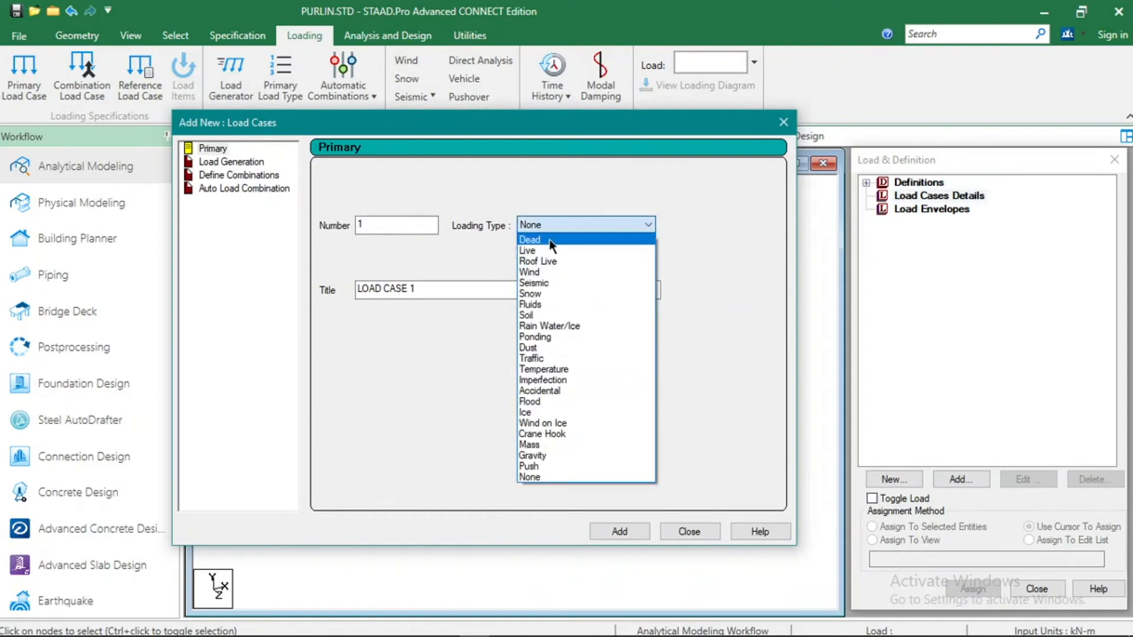
click(552, 240)
drag(446, 292, 274, 281)
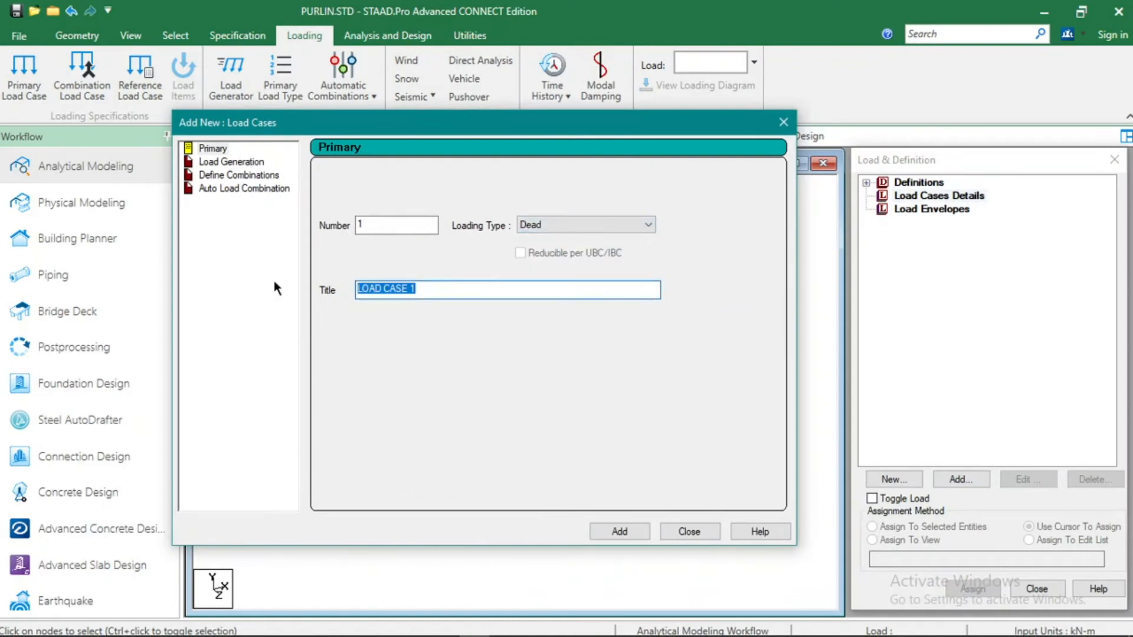
text(DL)
click(640, 533)
Step: Add primary load case 2 with loading type Roof Live and the title RLL
click(590, 226)
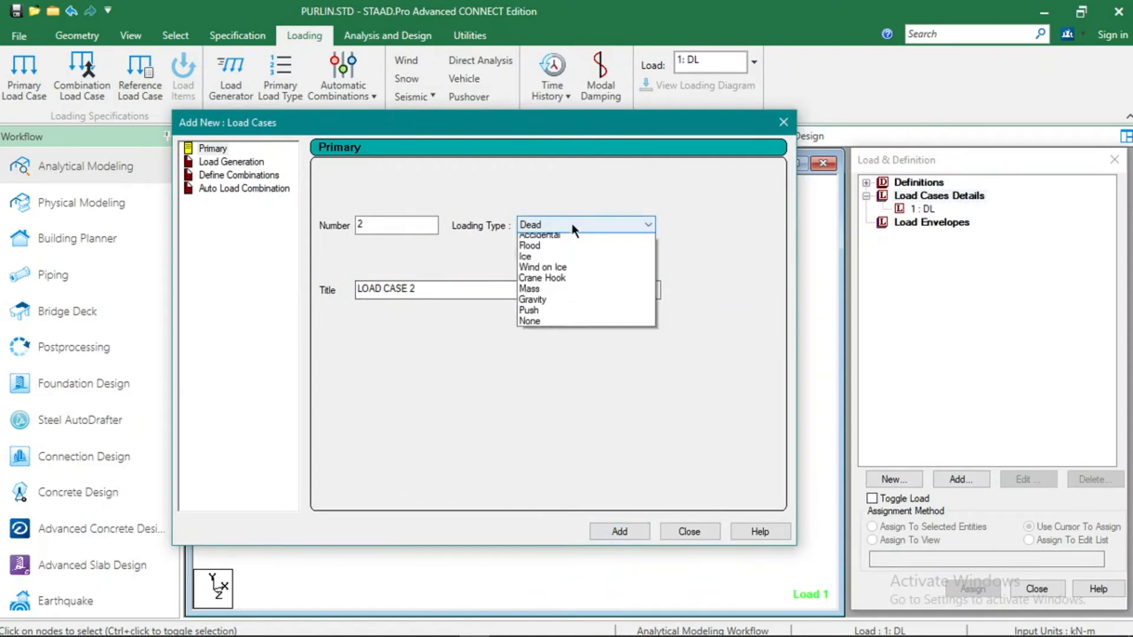
click(562, 251)
click(585, 225)
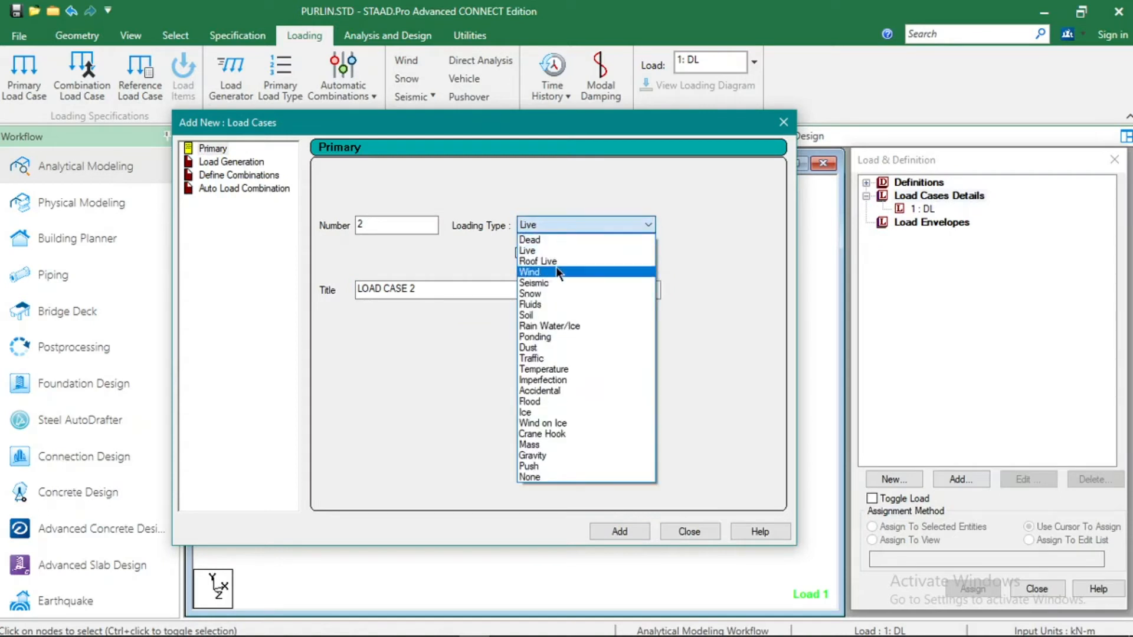
click(556, 266)
click(447, 290)
drag(447, 289, 348, 289)
text(R)
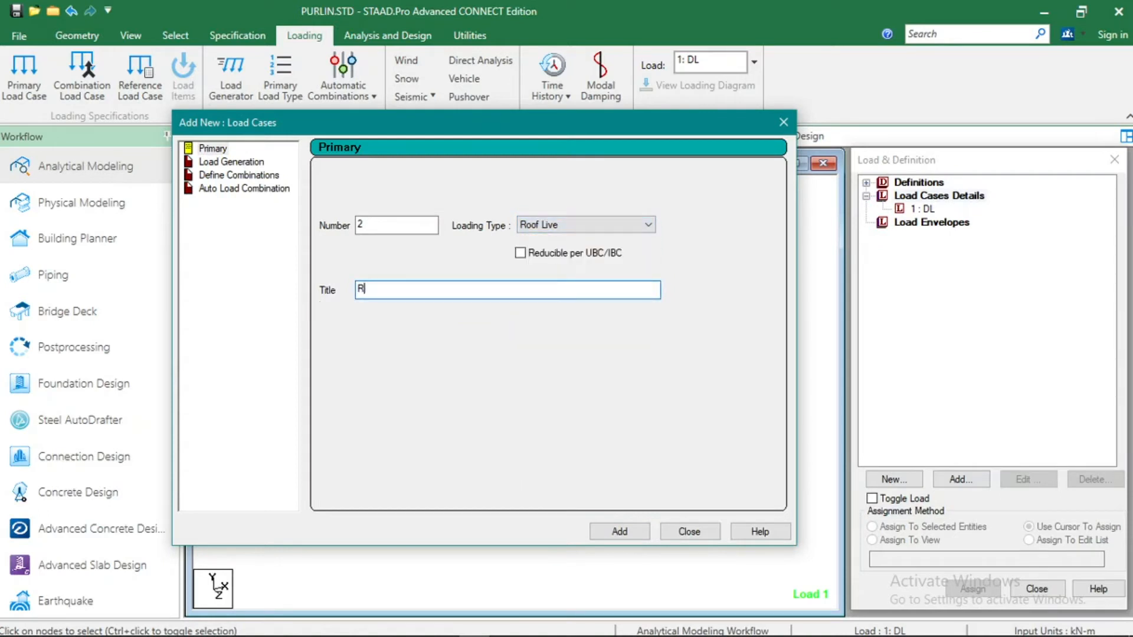
click(621, 530)
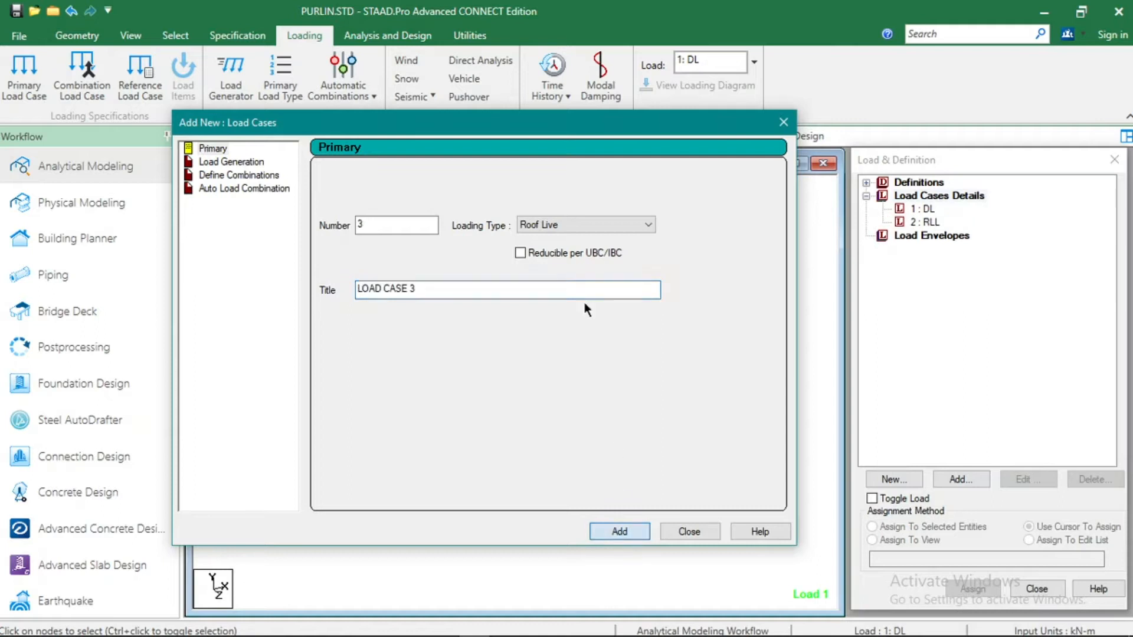
Step: Add primary load case 3 with loading type Wind and the title WW
click(564, 226)
click(555, 271)
drag(472, 289, 276, 304)
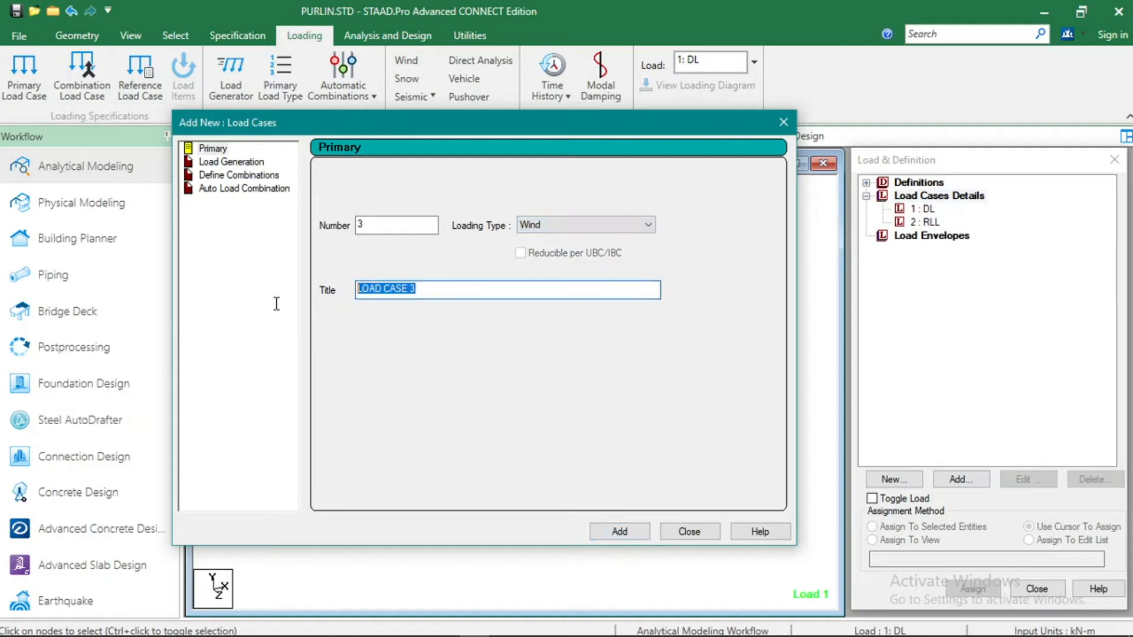
text(WW)
click(620, 531)
Step: Add primary load case 4 with loading type Wind and the title LW, and finish adding load cases
drag(425, 289, 343, 291)
text(LW)
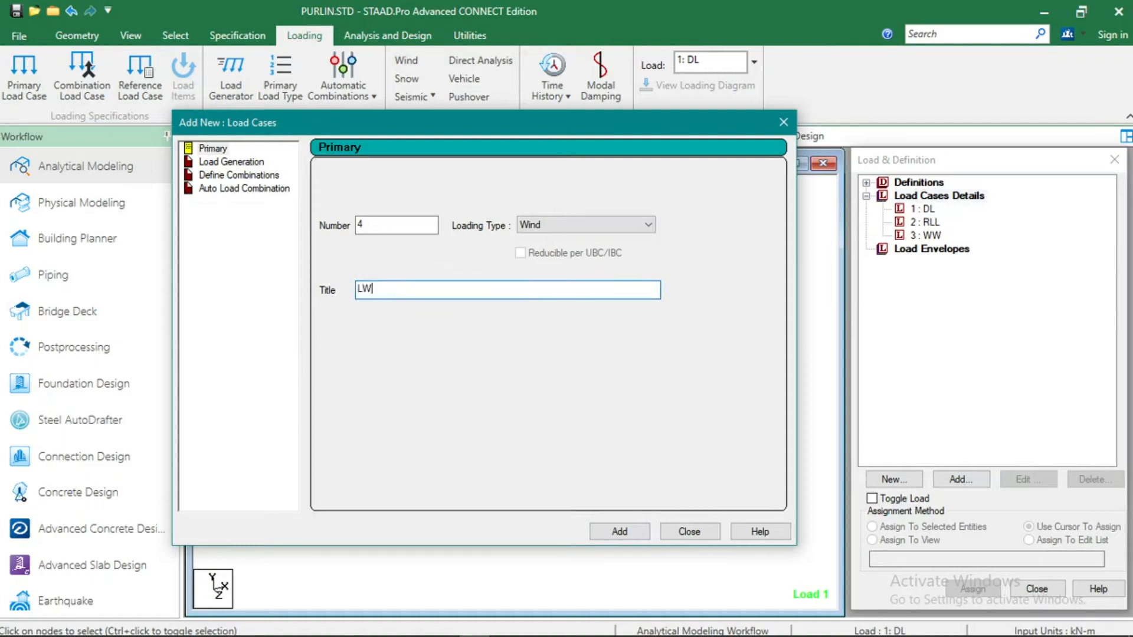
click(620, 531)
click(687, 531)
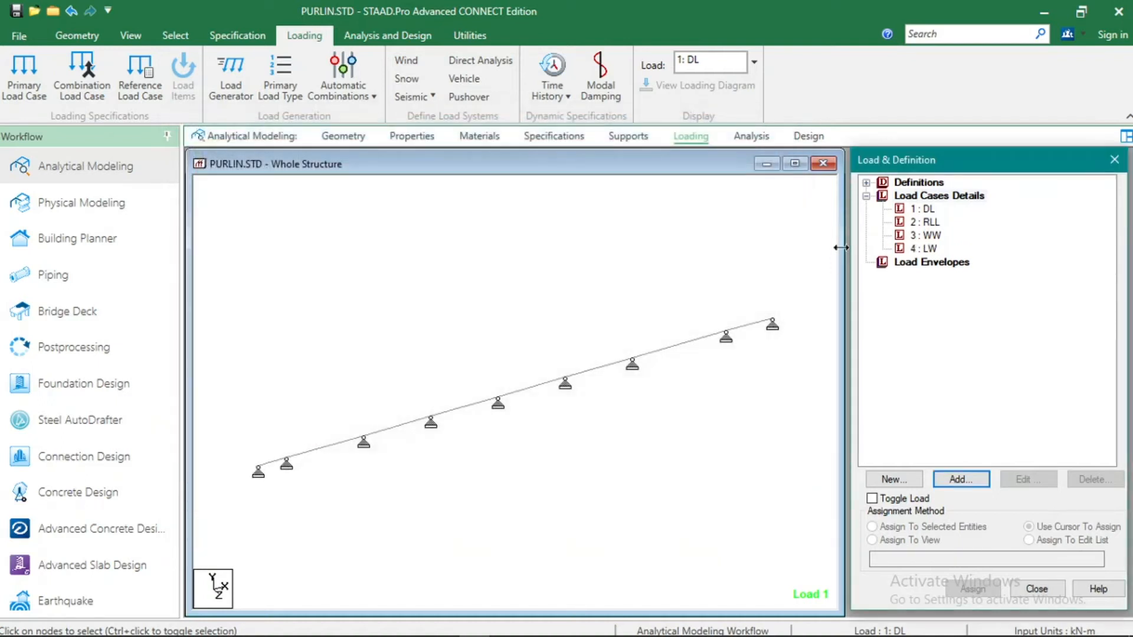
Step: Switch to LOADGEN_GUIDE.xlsm in Excel and check the wind category and its options in the purlin design input
key(alt+Tab)
key(Tab)
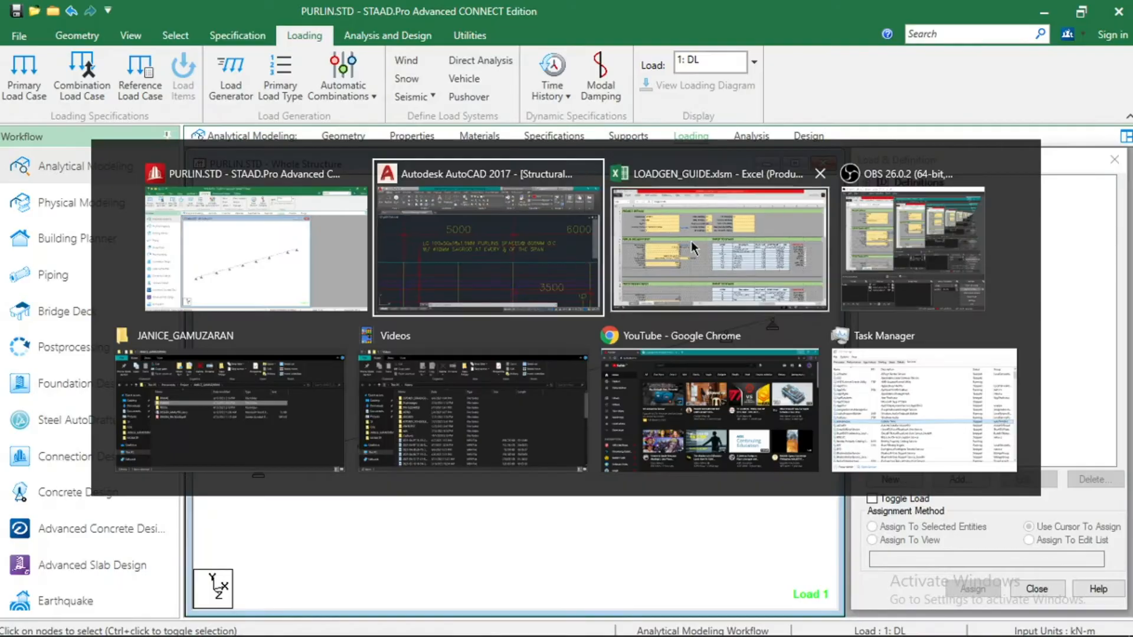
click(446, 331)
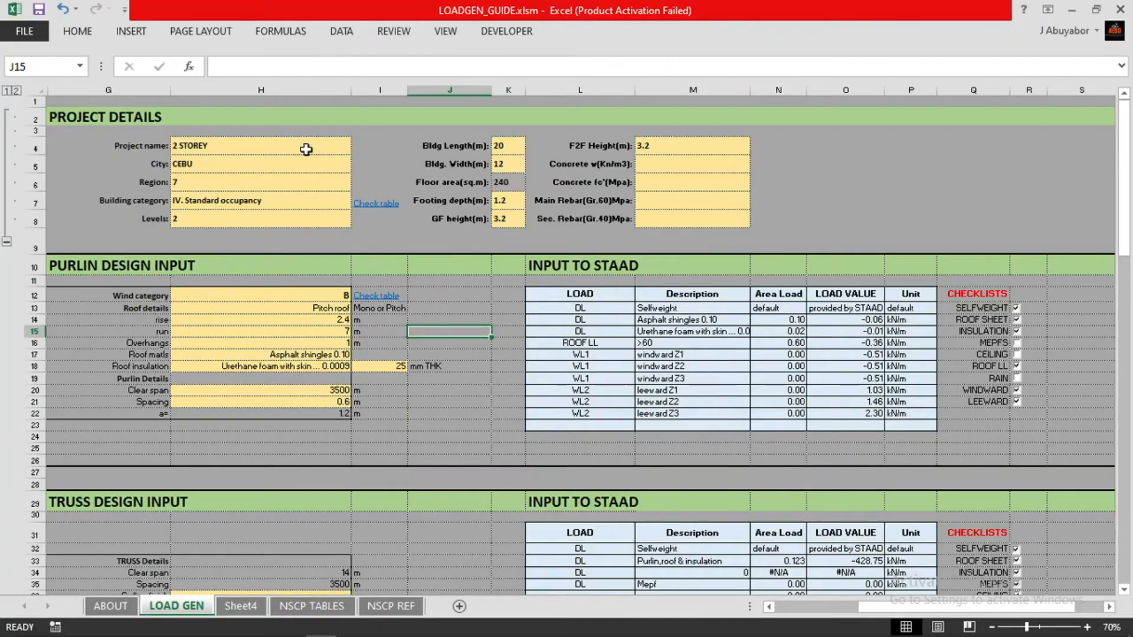
click(295, 307)
click(296, 292)
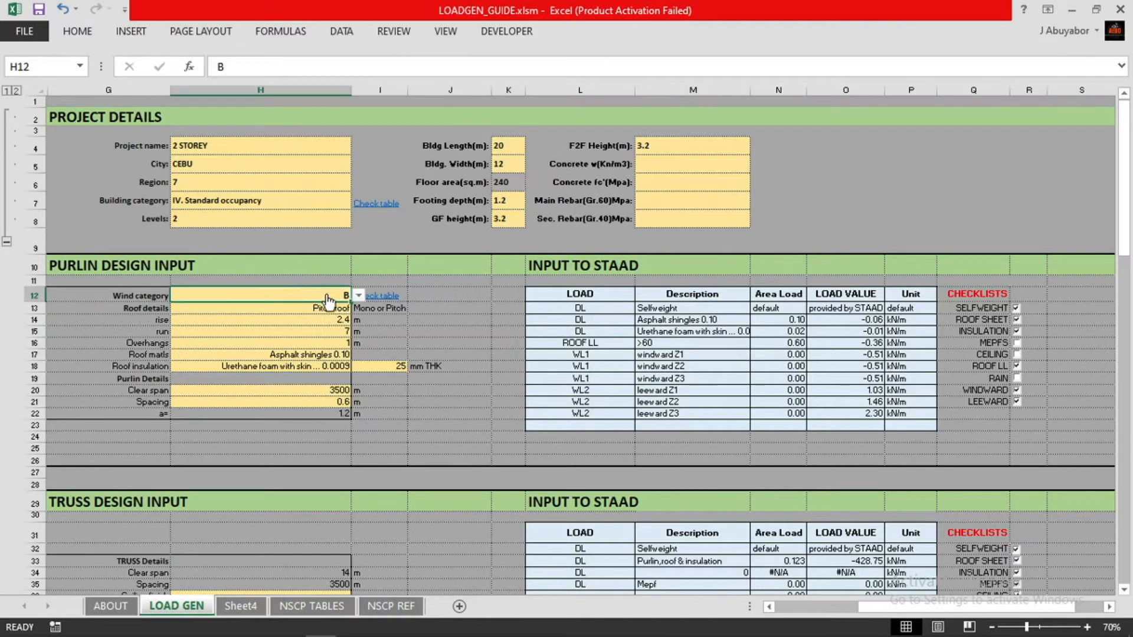
click(358, 295)
click(349, 307)
Step: Review the purlin design inputs for rise, run, overhangs, roof materials, roof insulation and clear span
click(342, 322)
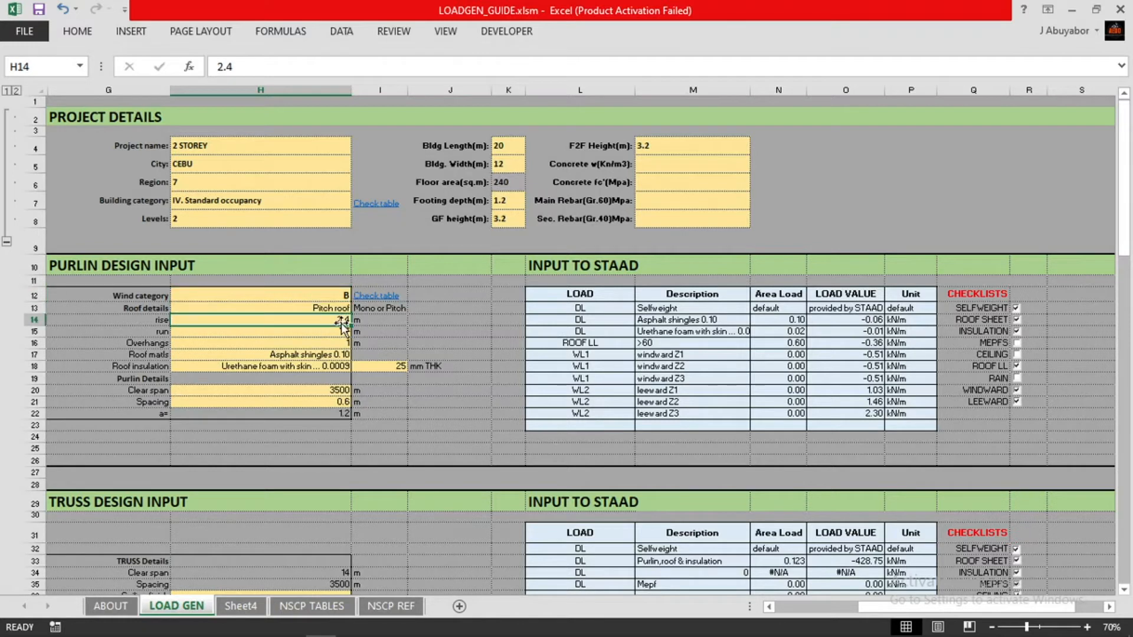
click(304, 334)
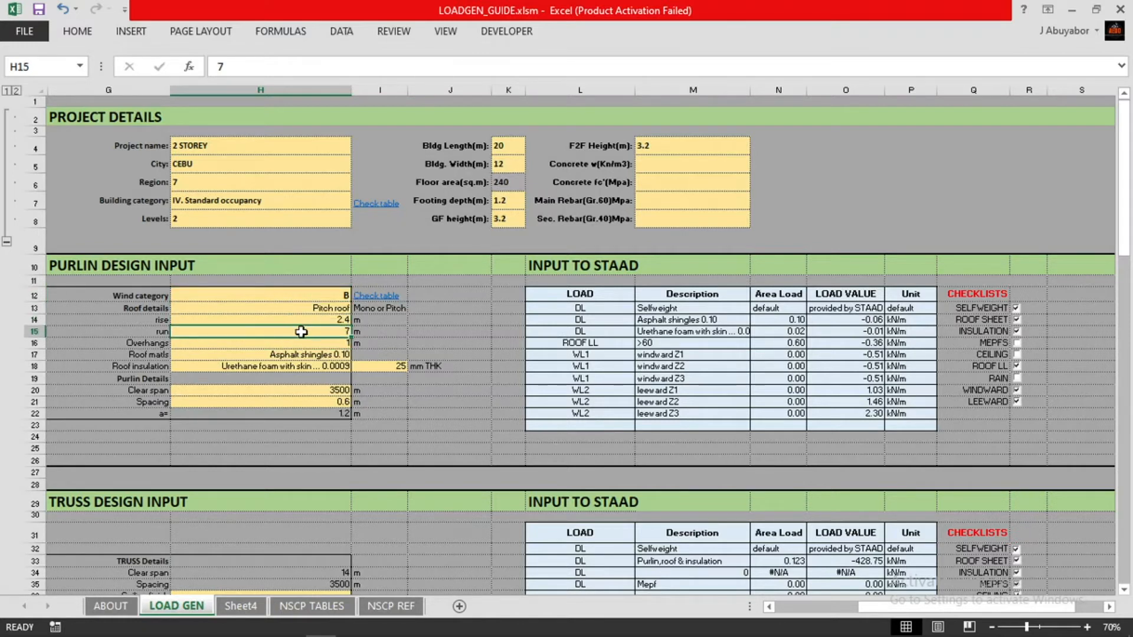
click(313, 342)
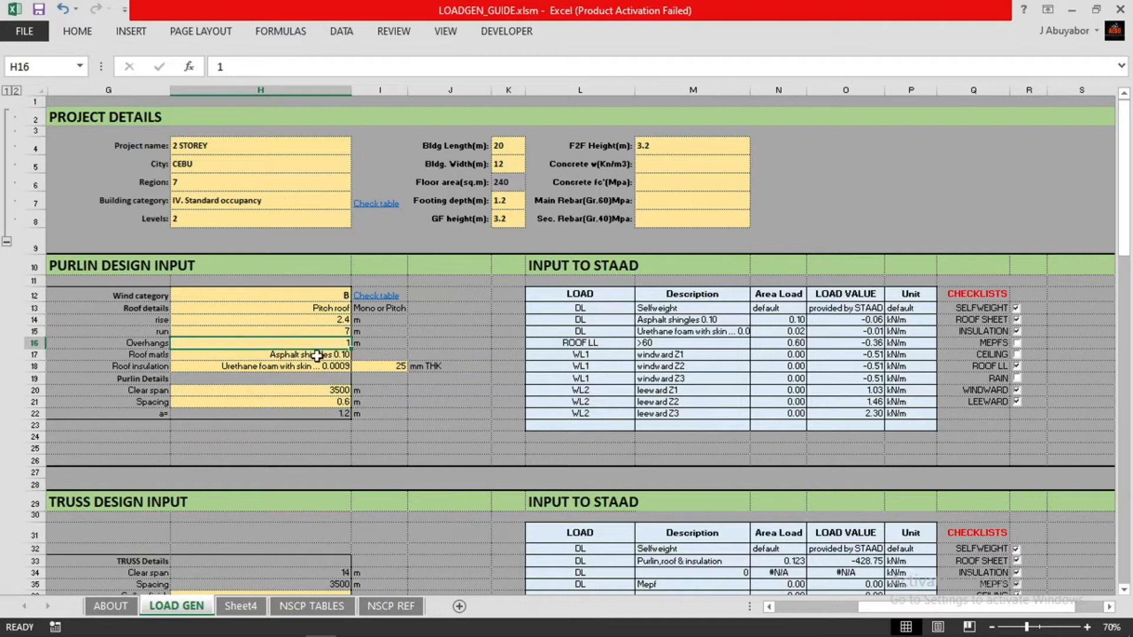
click(316, 354)
click(318, 367)
click(313, 390)
Step: Switch to the structural drawing in AutoCAD and check the purlin span dimensions on the roof framing plan
key(alt+Tab)
key(Tab)
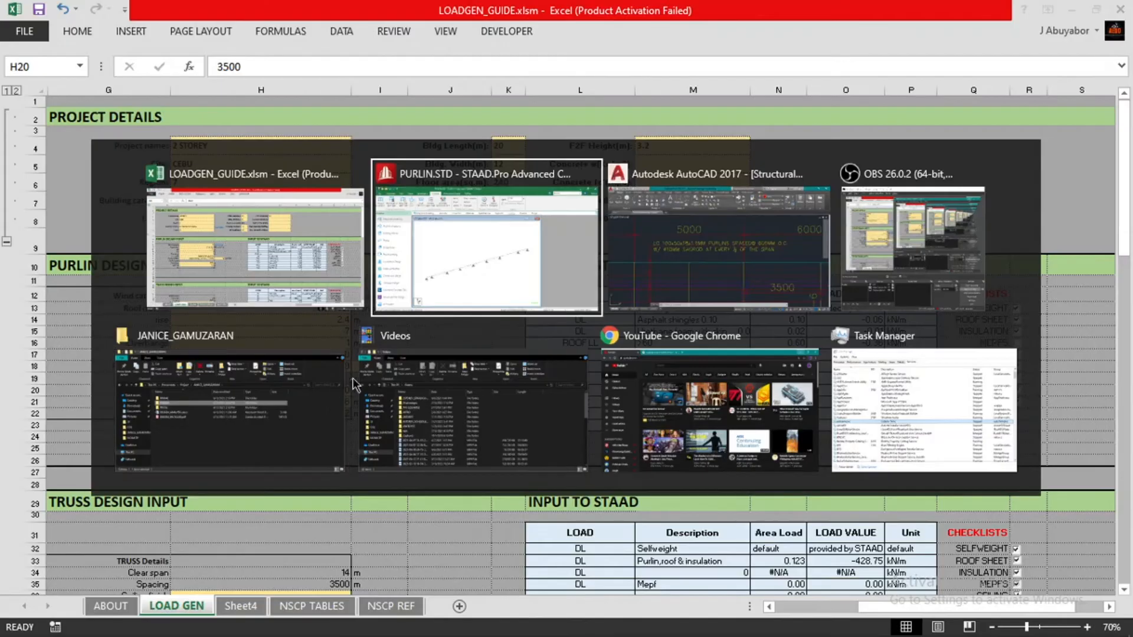
scroll(677, 284, down, 6)
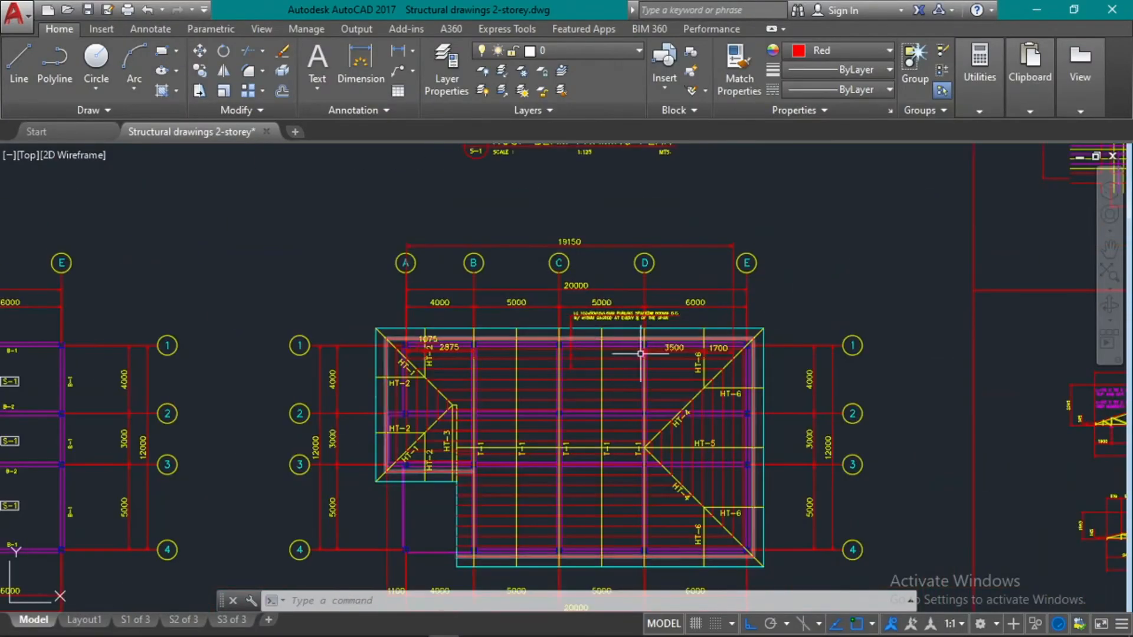
scroll(649, 348, up, 4)
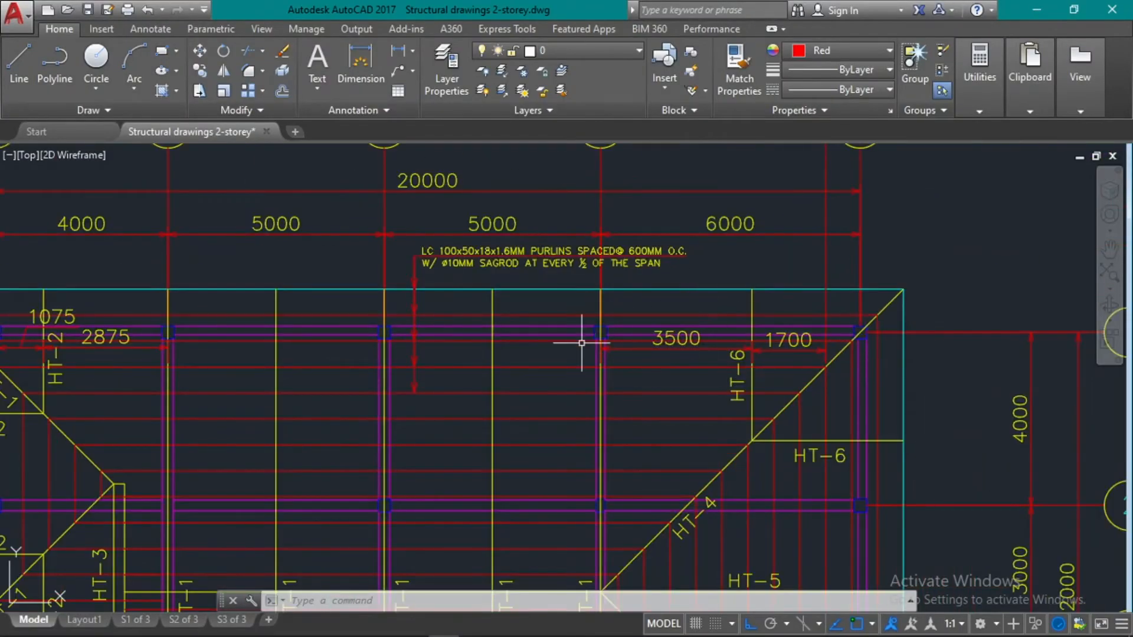
Step: Return to LOADGEN_GUIDE.xlsm in Excel and check the purlin spacing and the dead load values for shingles and insulation
key(alt+Tab)
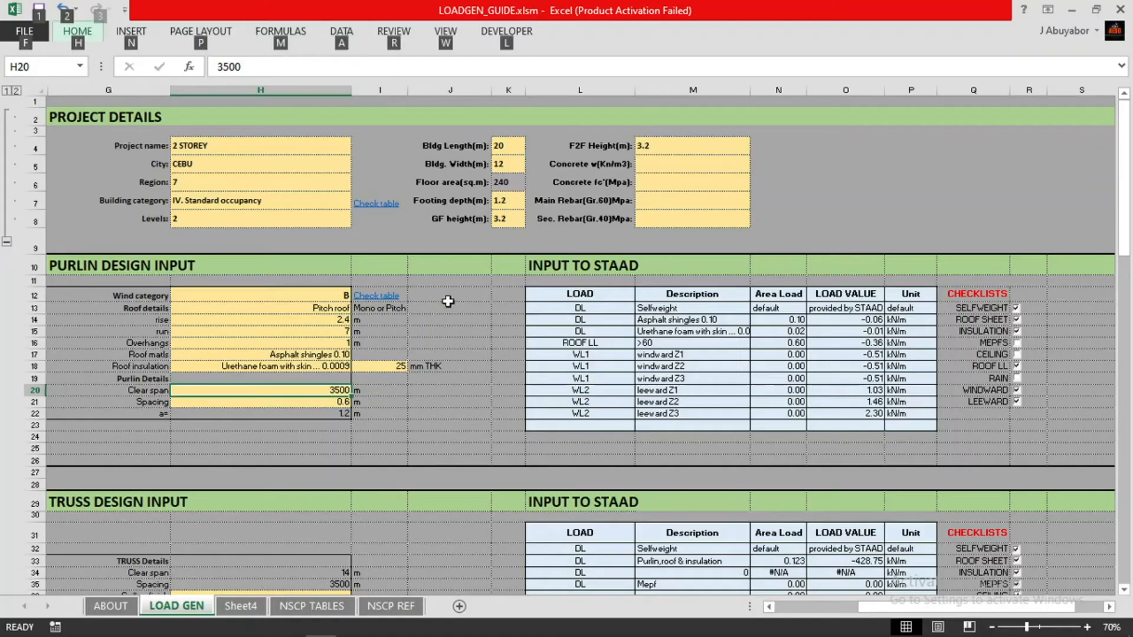
click(341, 403)
click(457, 401)
drag(859, 320, 858, 332)
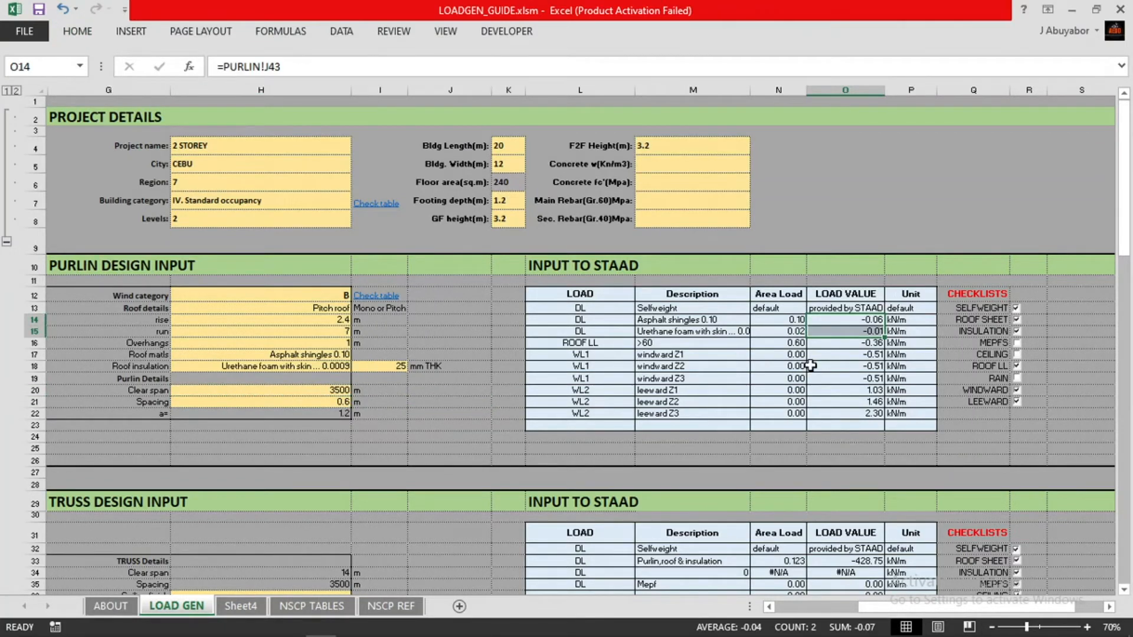
Step: Switch to STAAD.Pro and add a selfweight load in direction Y with factor -1 to load case DL
key(alt+Tab)
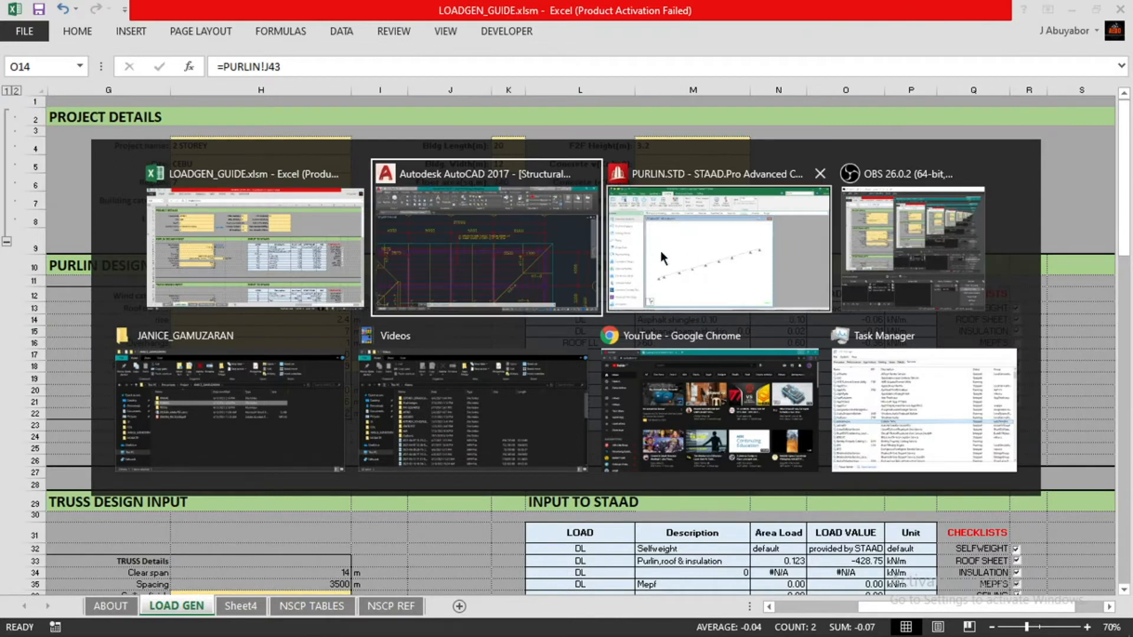
click(661, 255)
click(964, 478)
drag(632, 87, 410, 59)
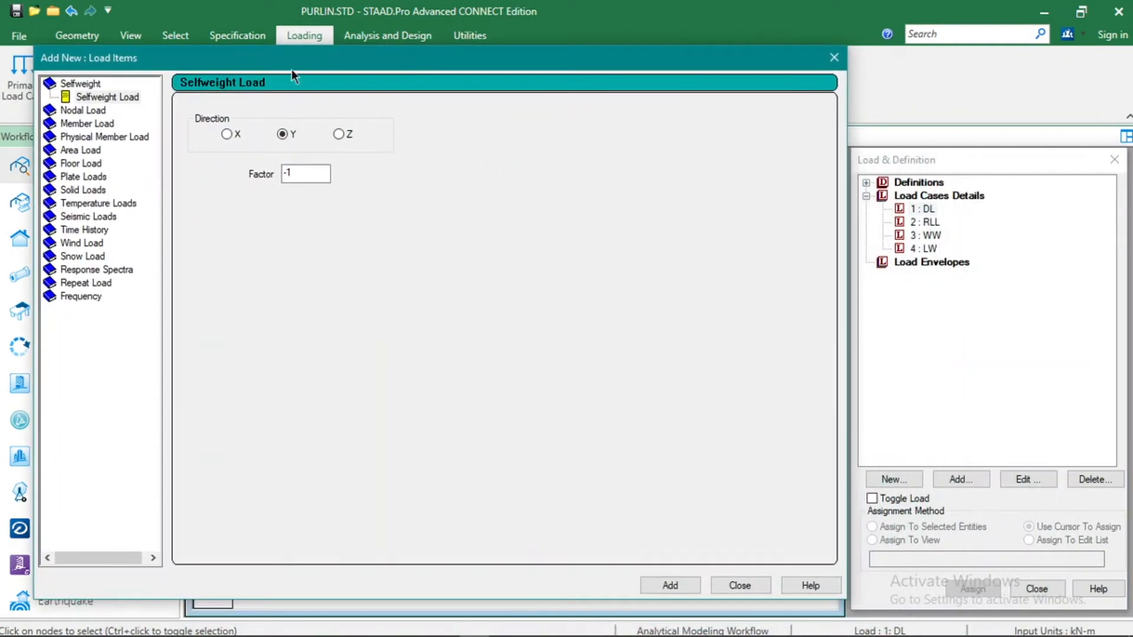
click(115, 97)
click(684, 584)
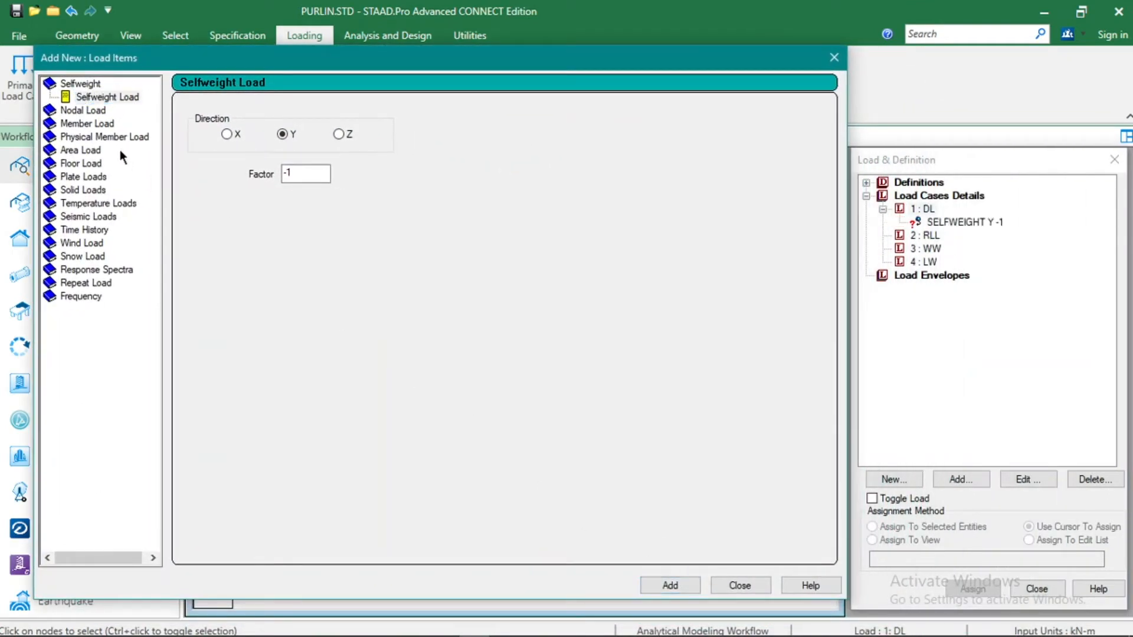
Step: Add a uniform member force of -0.07 kN/m in direction GY to load case DL
click(100, 123)
drag(341, 153, 313, 148)
text(-0.07)
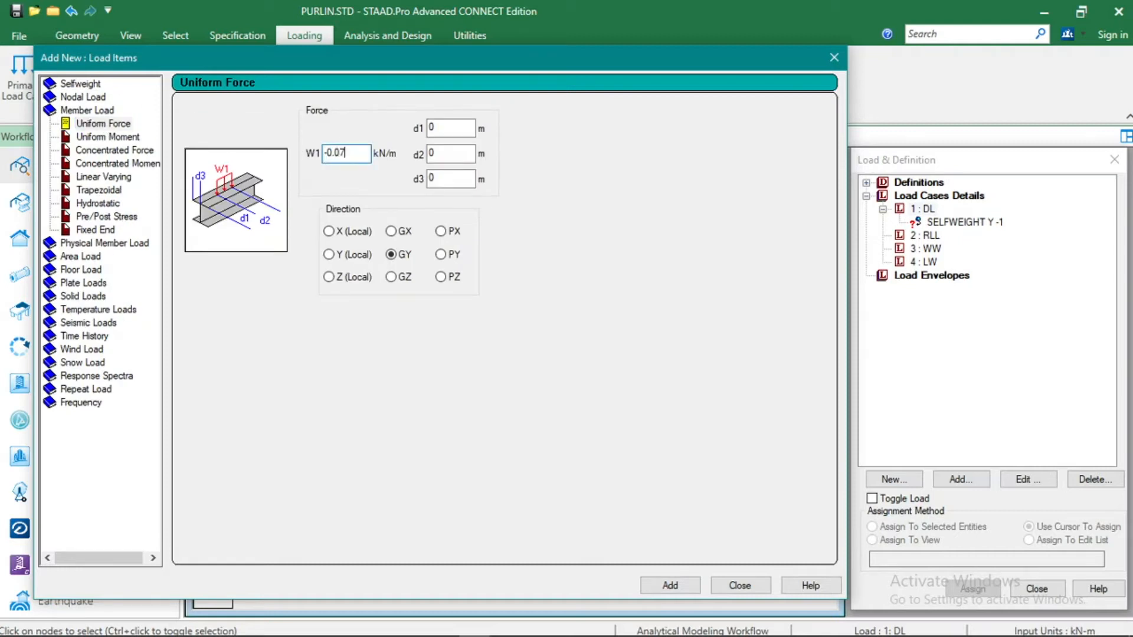
click(667, 587)
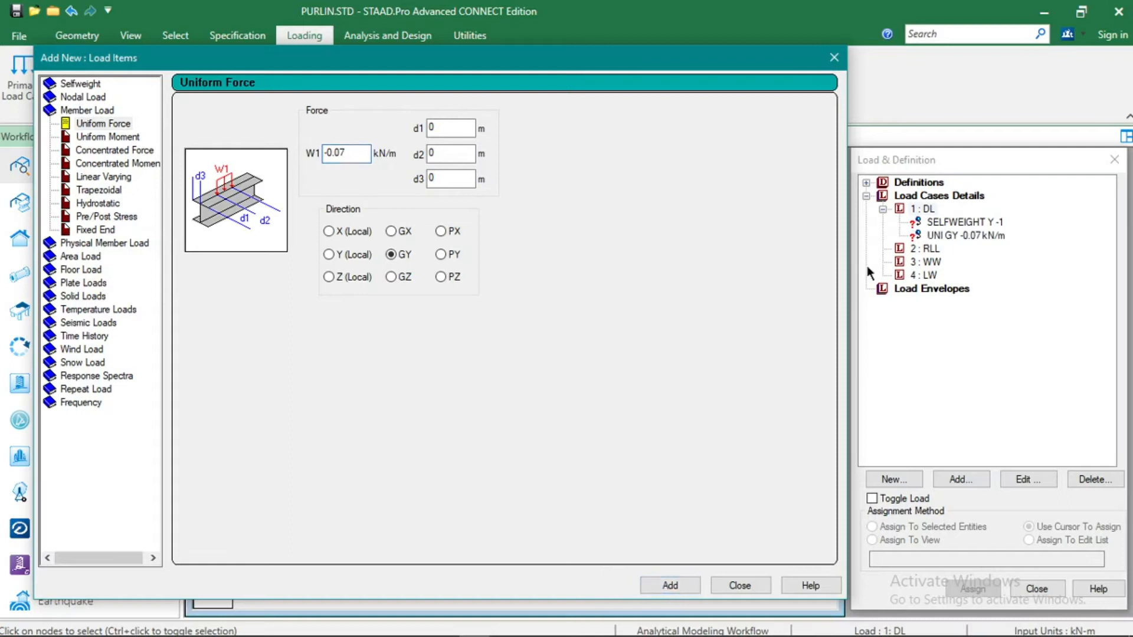
Step: Add the workbook's roof live load to load case RLL as a uniform member force of -0.36 kN/m in direction GY
click(928, 250)
click(162, 188)
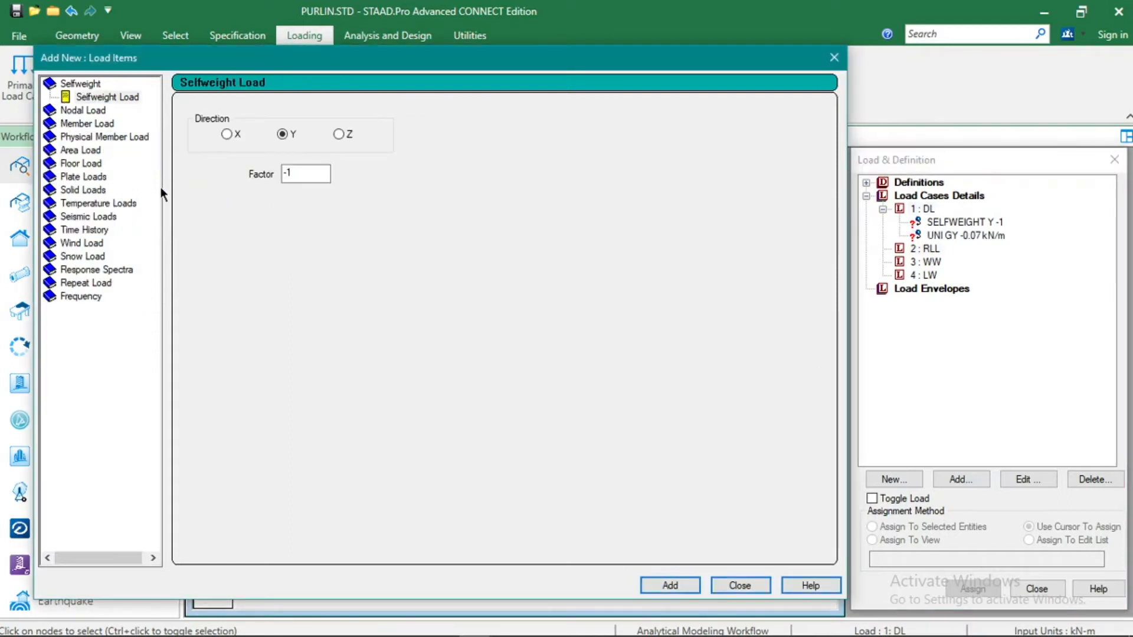
click(108, 125)
key(alt+Tab)
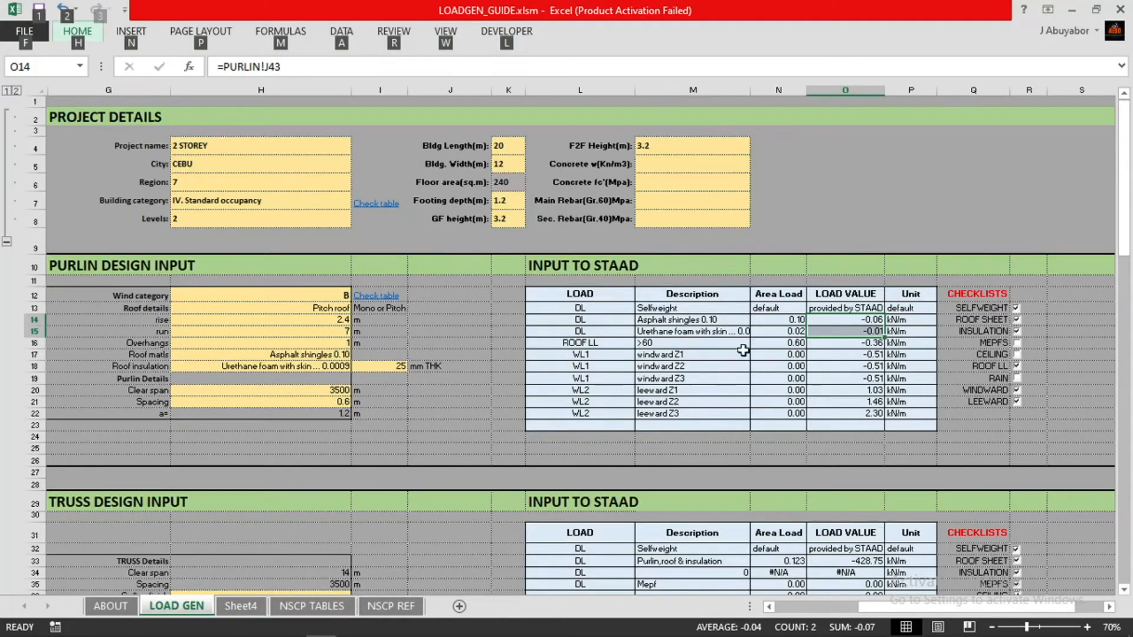
drag(614, 344, 838, 350)
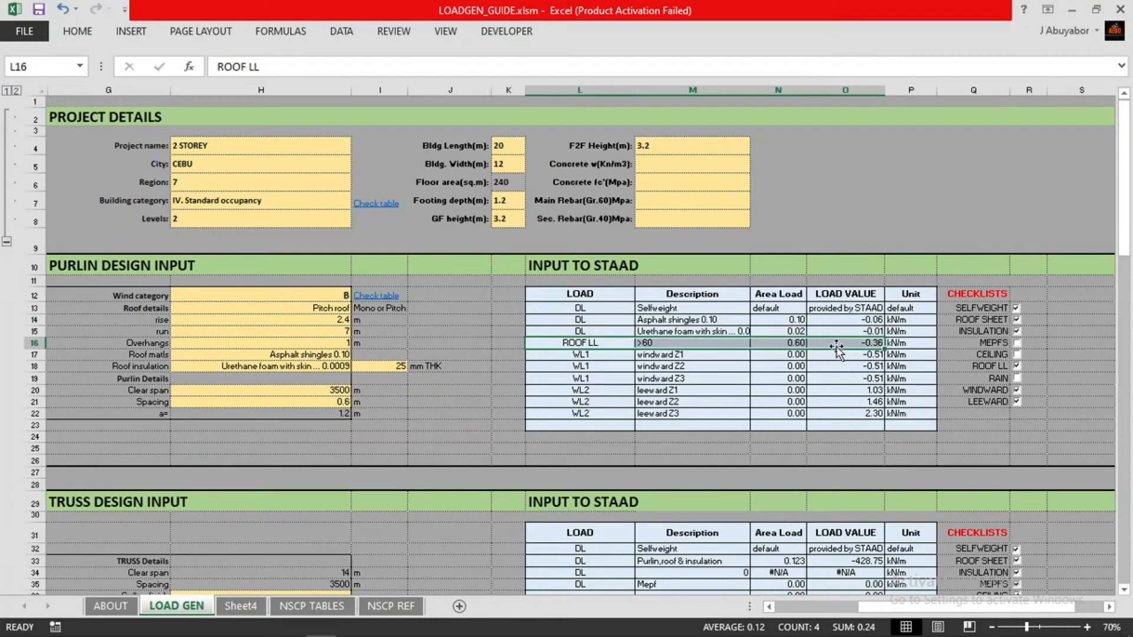
click(838, 348)
key(alt+Tab)
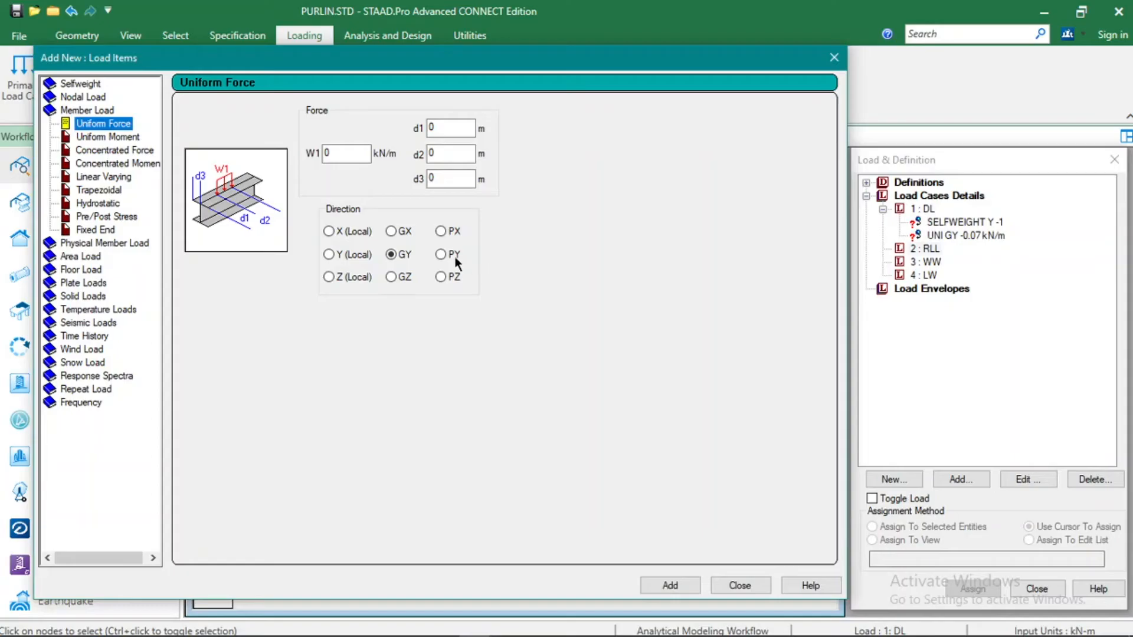
click(326, 153)
text(-0.36)
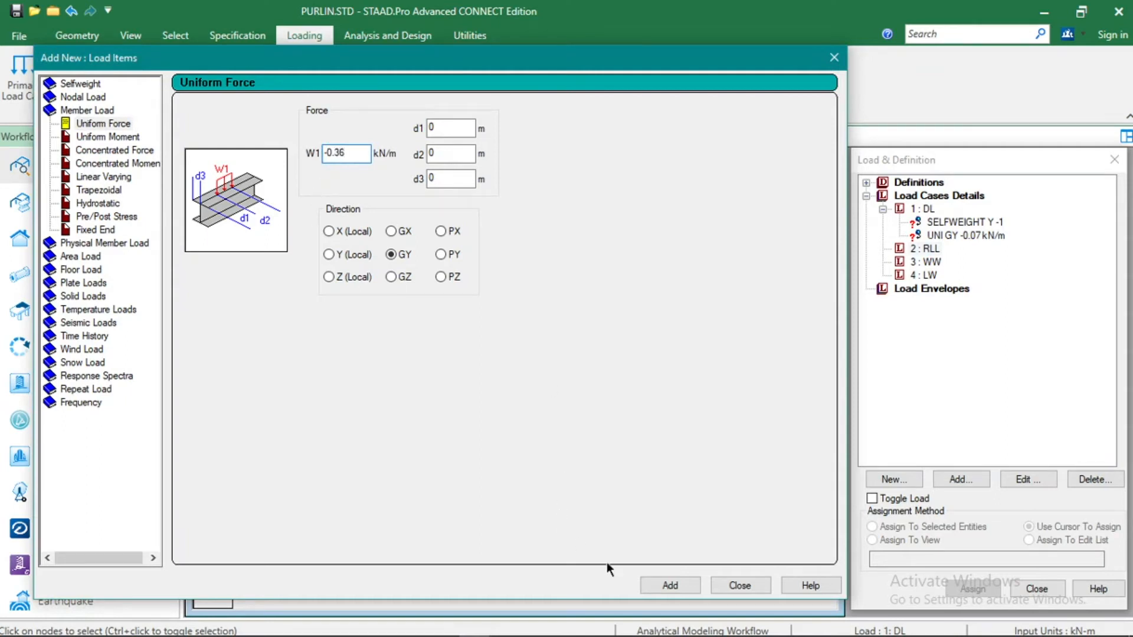
click(669, 585)
Step: Add the workbook's windward load to load case WW as a uniform member force of -0.51 kN/m in local Y
click(924, 273)
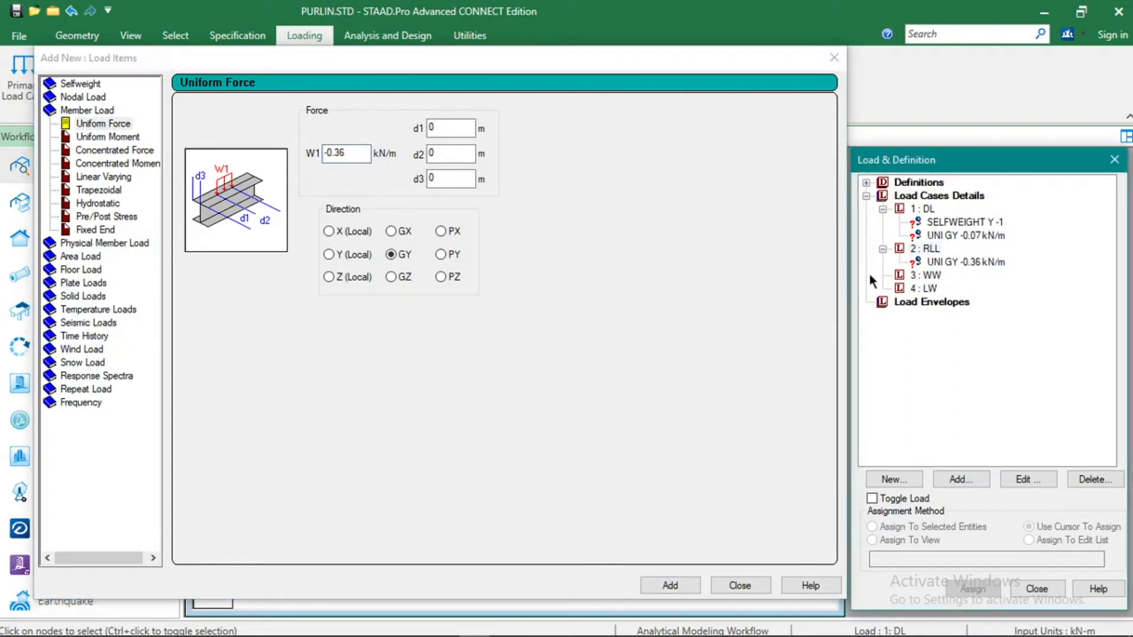
click(102, 122)
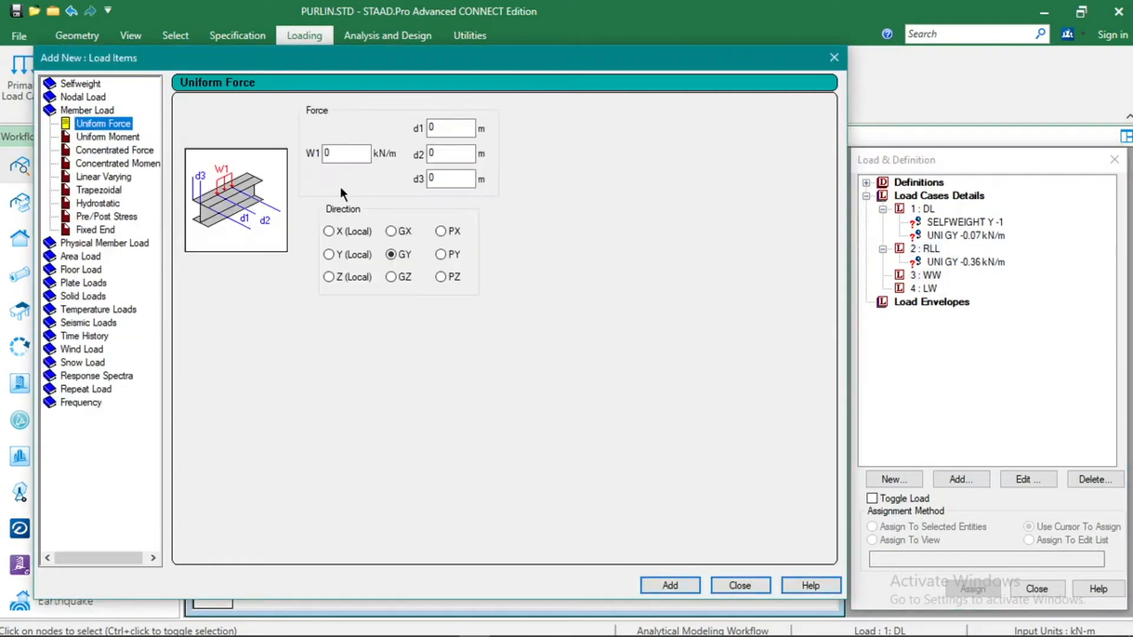
key(alt+Tab)
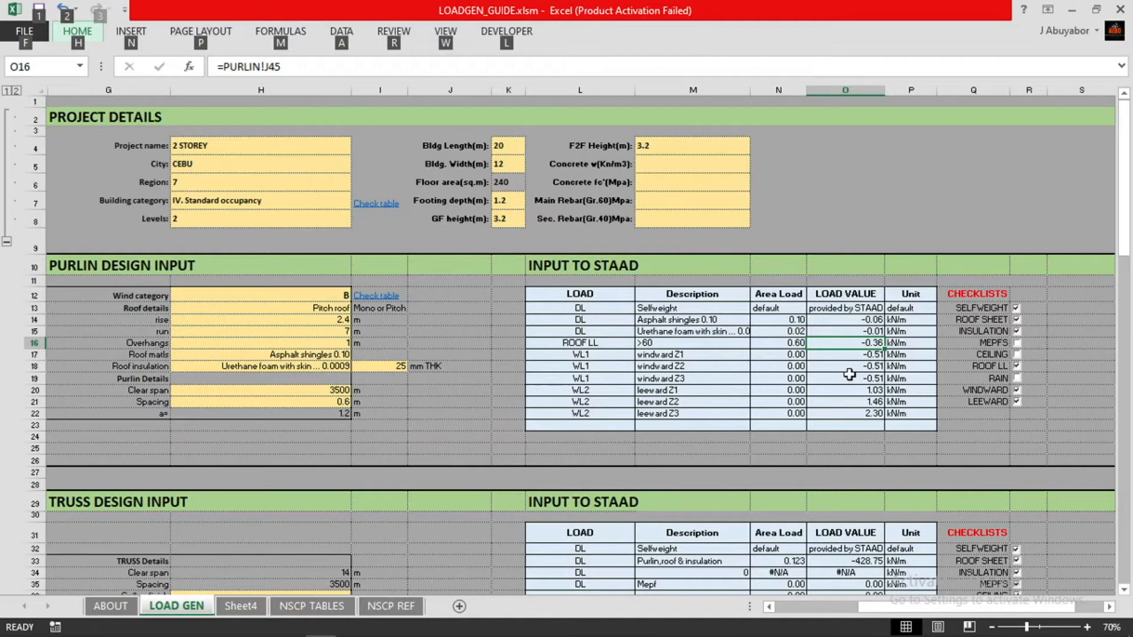
drag(848, 367, 848, 354)
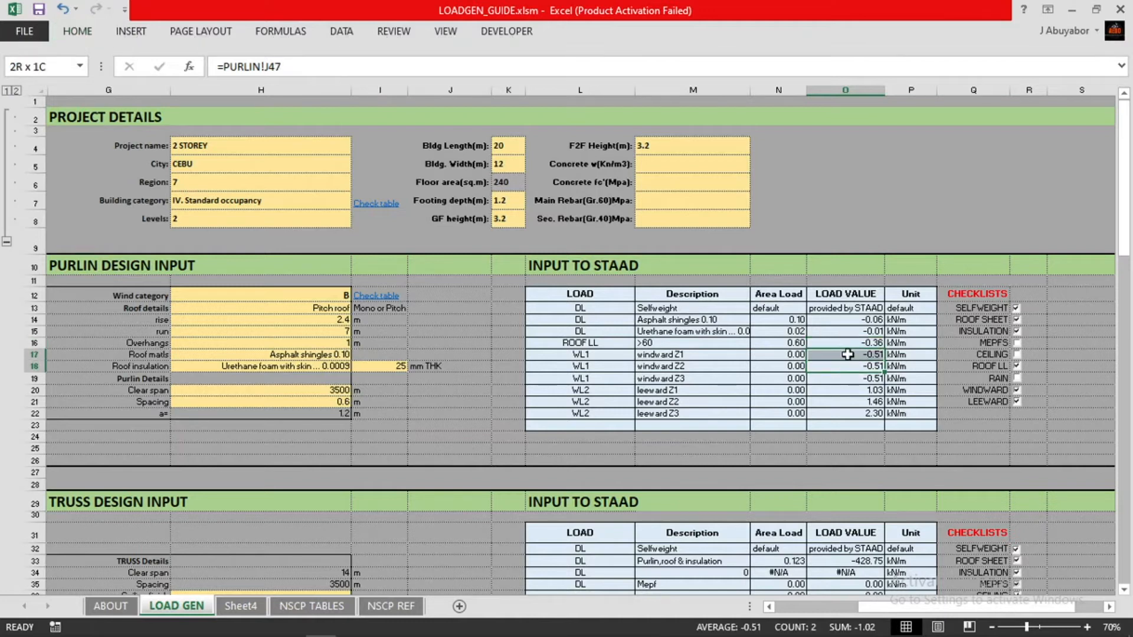
key(alt+Tab)
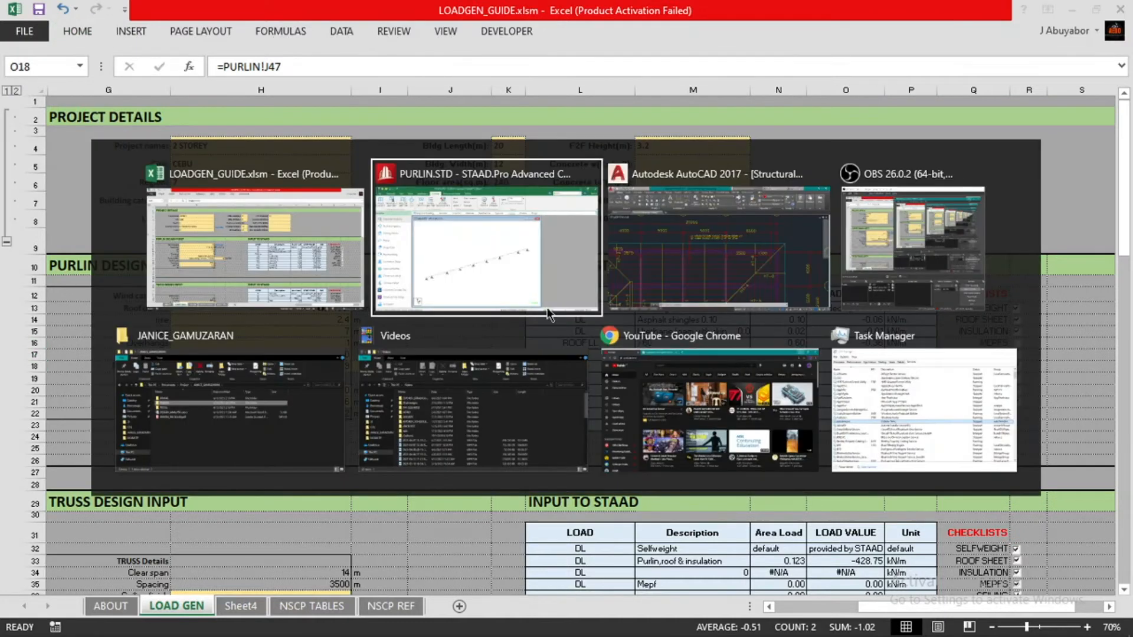
drag(341, 154, 300, 151)
text(-0.)
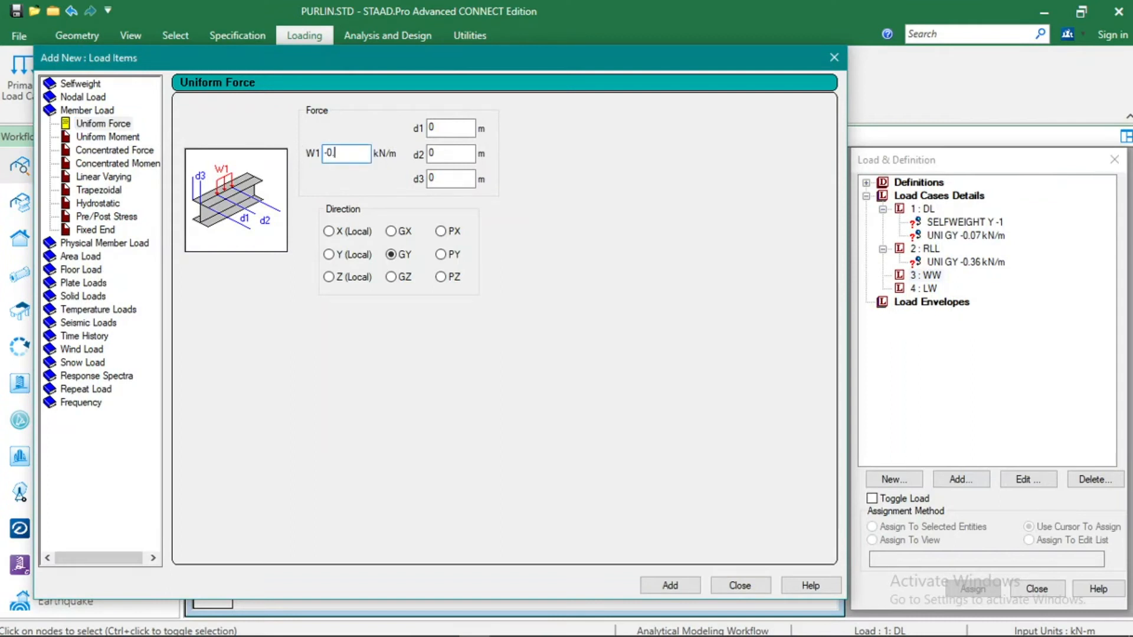
text(51)
click(348, 254)
click(685, 586)
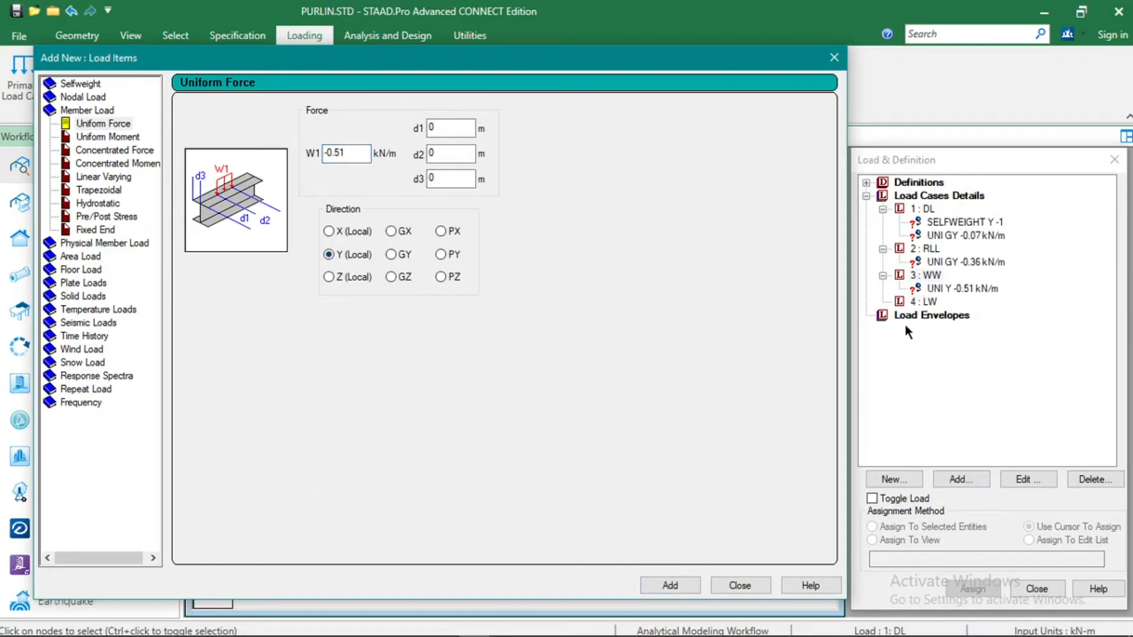
Step: Add the workbook's leeward Z1 load to load case LW as a uniform member force of 1.03 kN/m in local Y
click(930, 304)
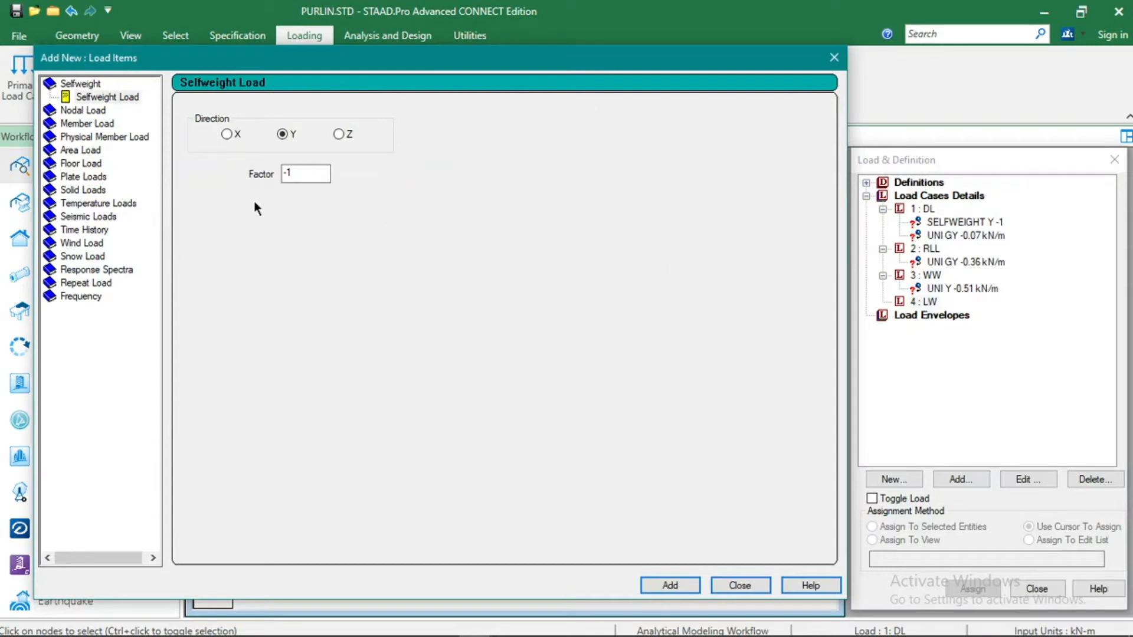
click(109, 125)
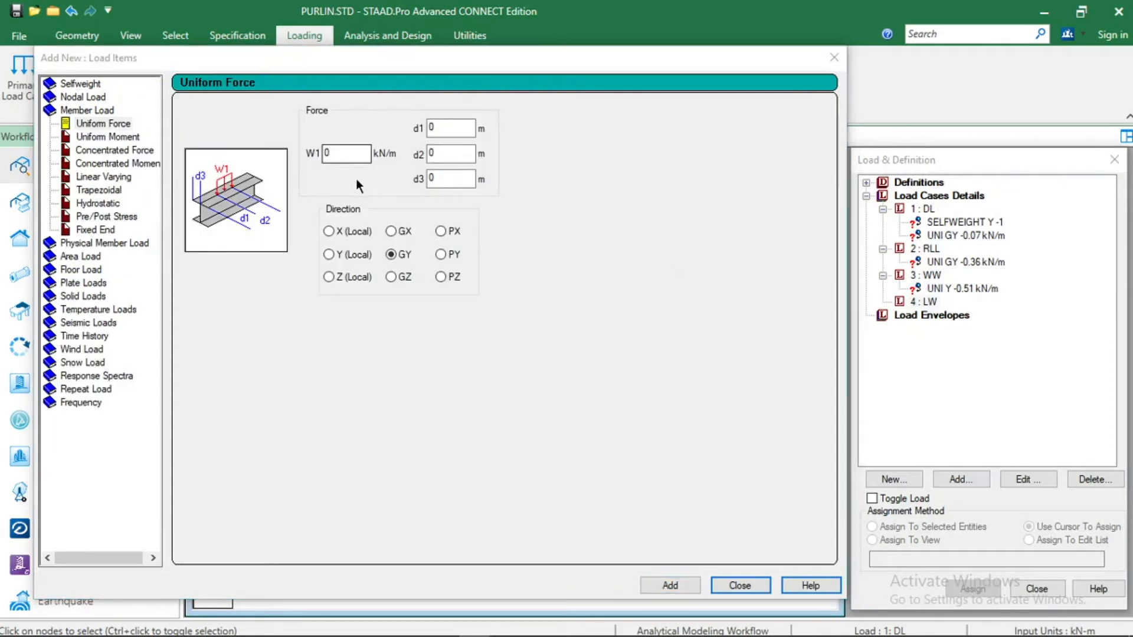
key(alt+Tab)
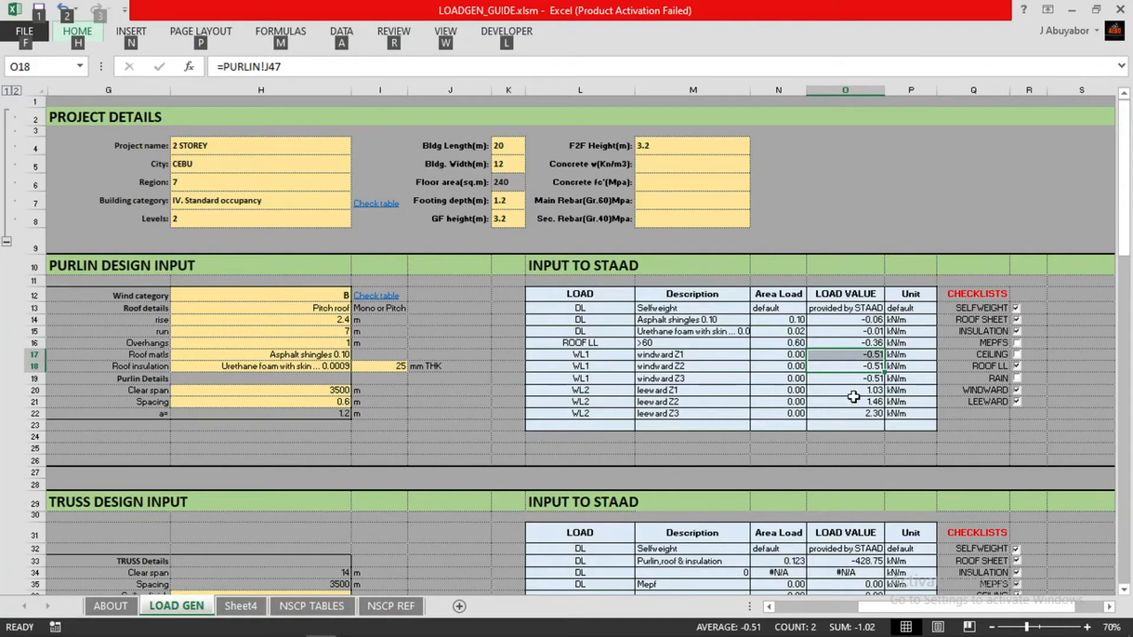
click(854, 396)
drag(850, 390, 850, 400)
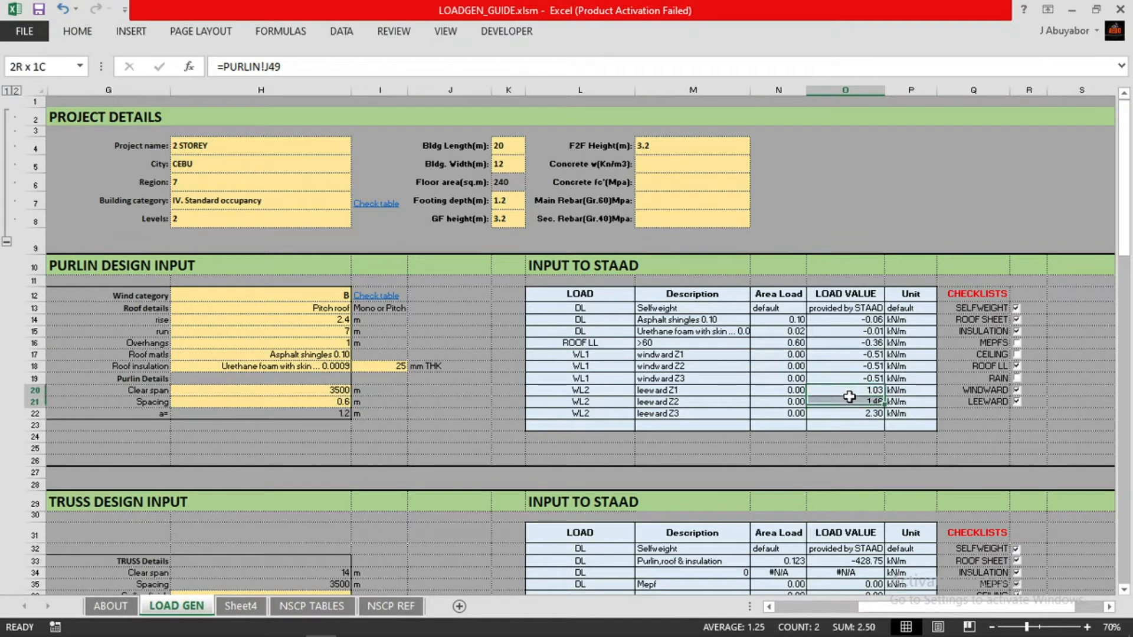
key(alt+Tab)
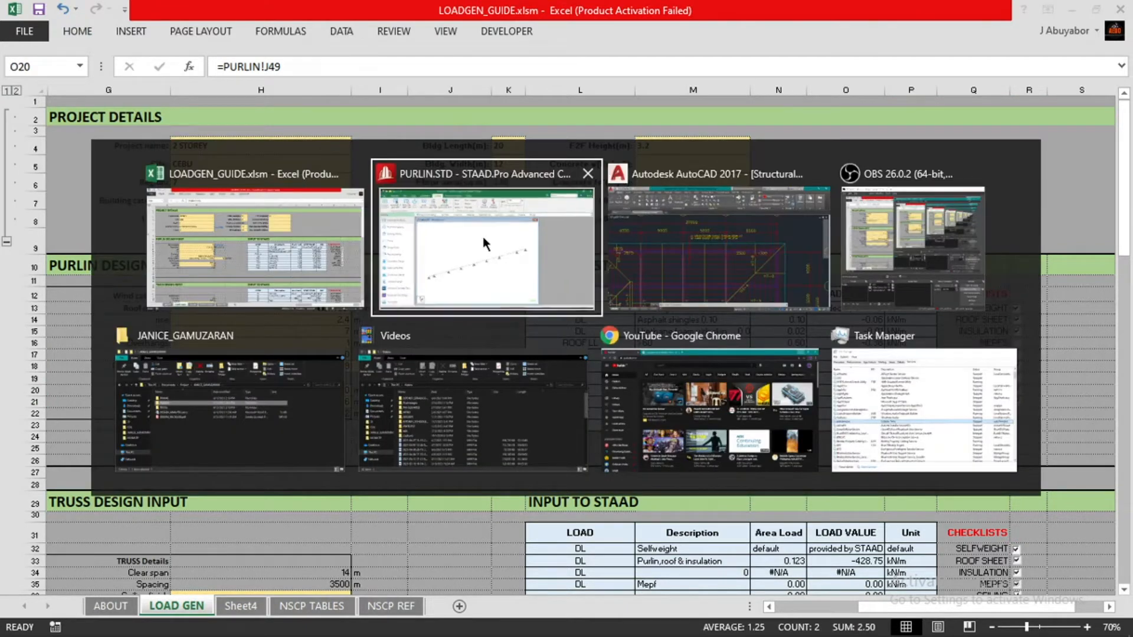
double_click(340, 160)
text(1.03)
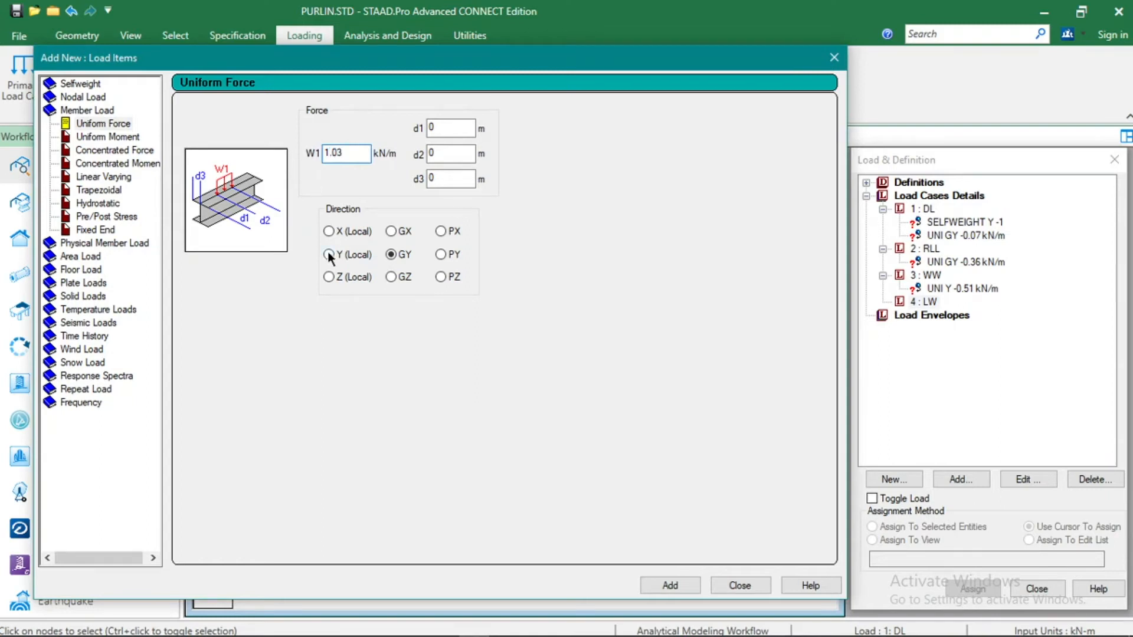
click(676, 585)
Step: Add a second uniform member force of 1.46 kN/m in local Y to load case LW and finish adding load items
click(348, 151)
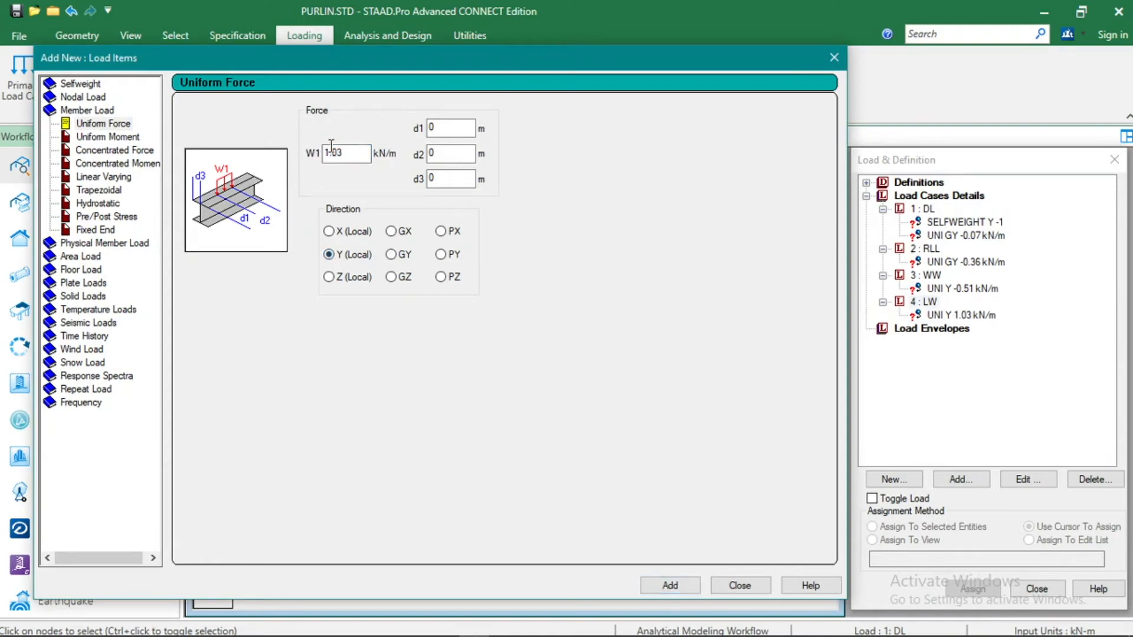
drag(348, 151, 334, 150)
text(46)
click(668, 586)
click(740, 585)
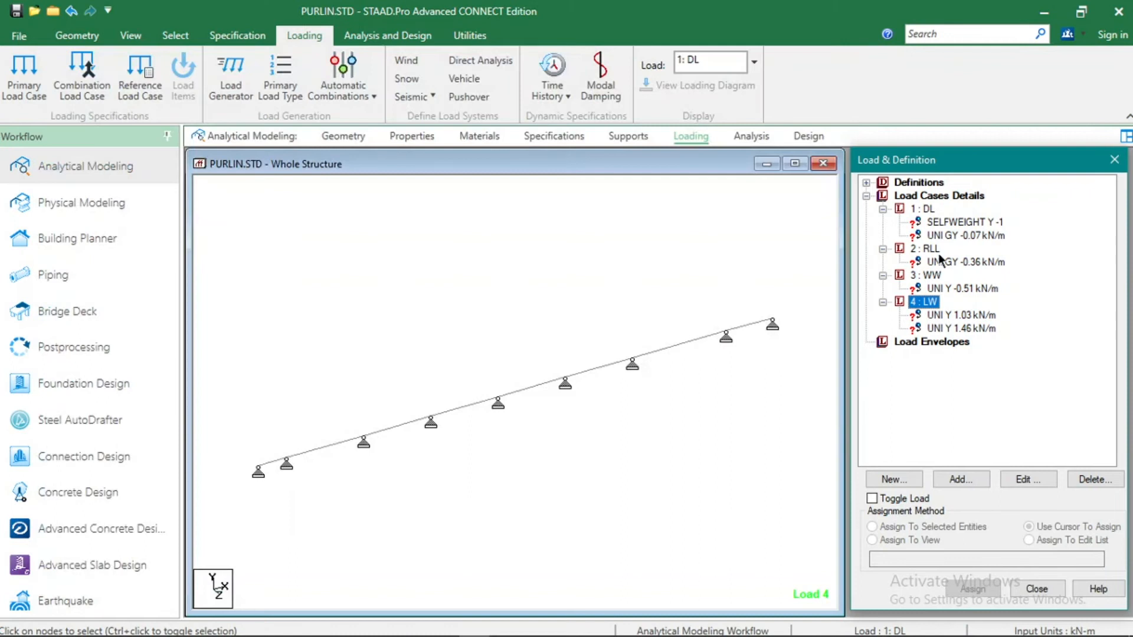
Step: Assign the DL selfweight load to all purlin members in the view
click(943, 222)
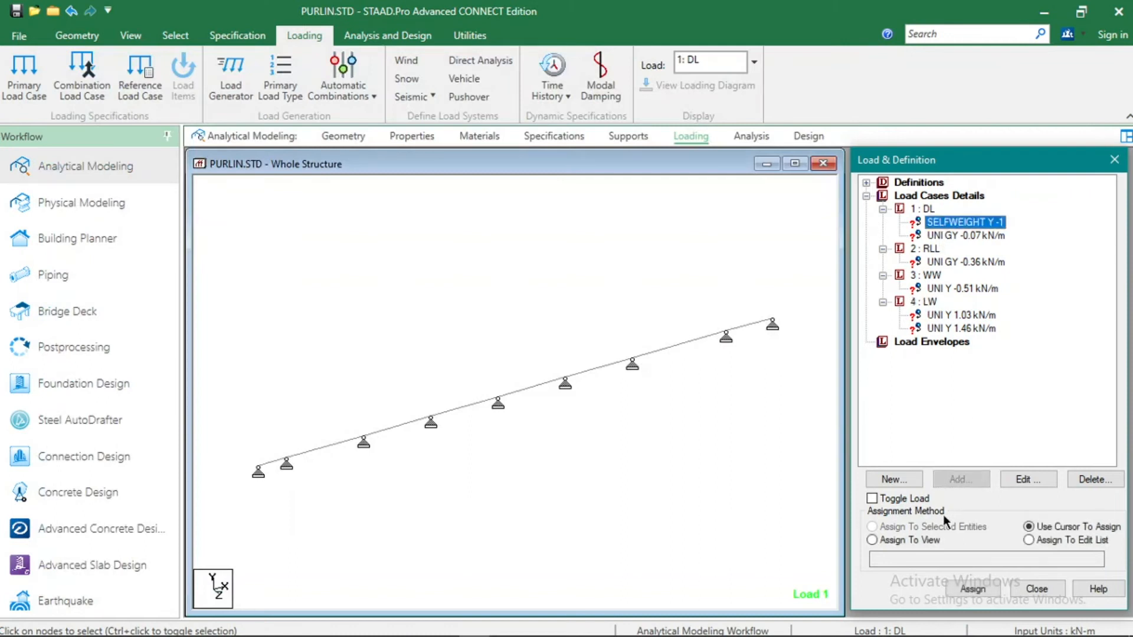
click(929, 541)
click(955, 589)
click(1005, 427)
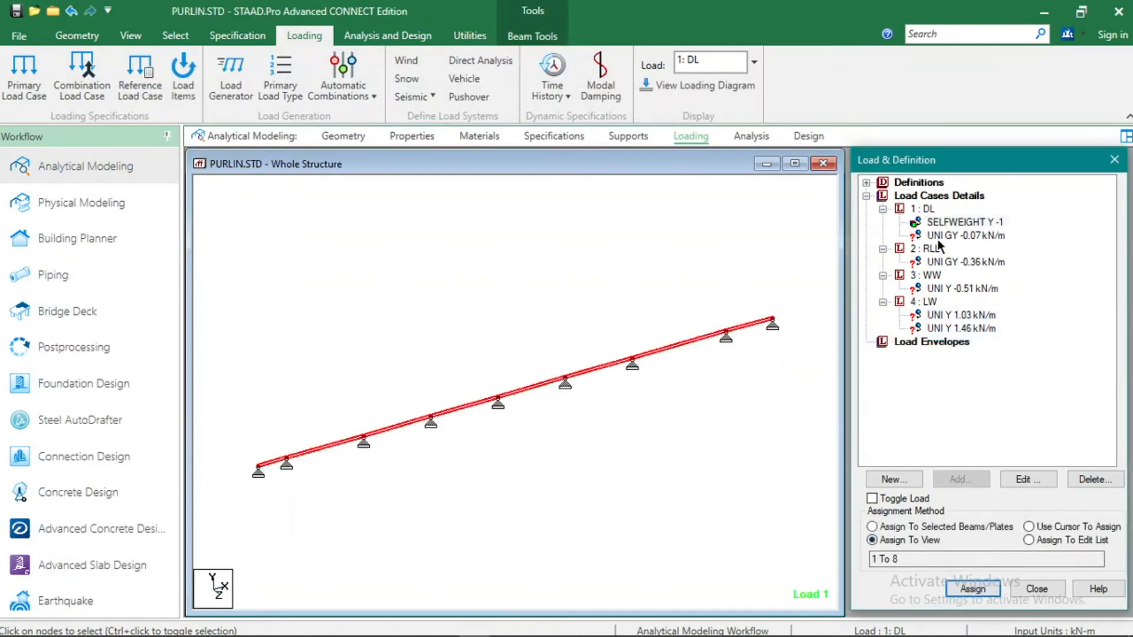
Step: Assign the DL uniform load of -0.07 kN/m and the RLL load of -0.36 kN/m to all purlin members in the view
click(959, 236)
click(973, 589)
click(998, 428)
click(966, 262)
click(974, 588)
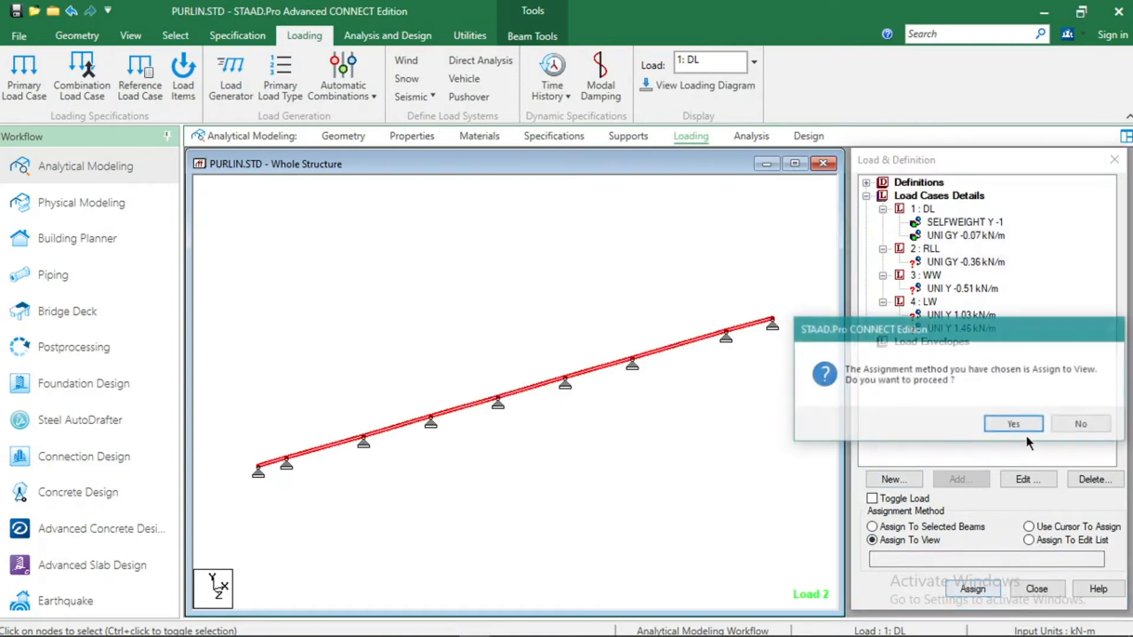
click(1027, 425)
Step: Assign the WW uniform load of -0.51 kN/m to all purlin members in the view
click(965, 289)
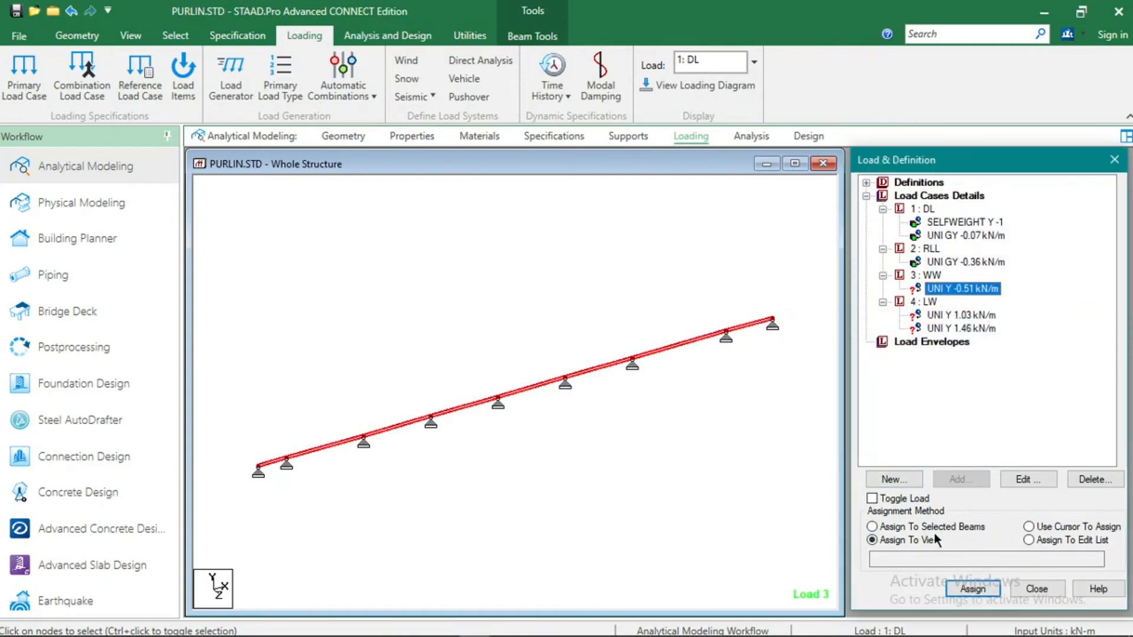
click(972, 589)
click(1007, 425)
click(961, 316)
click(671, 350)
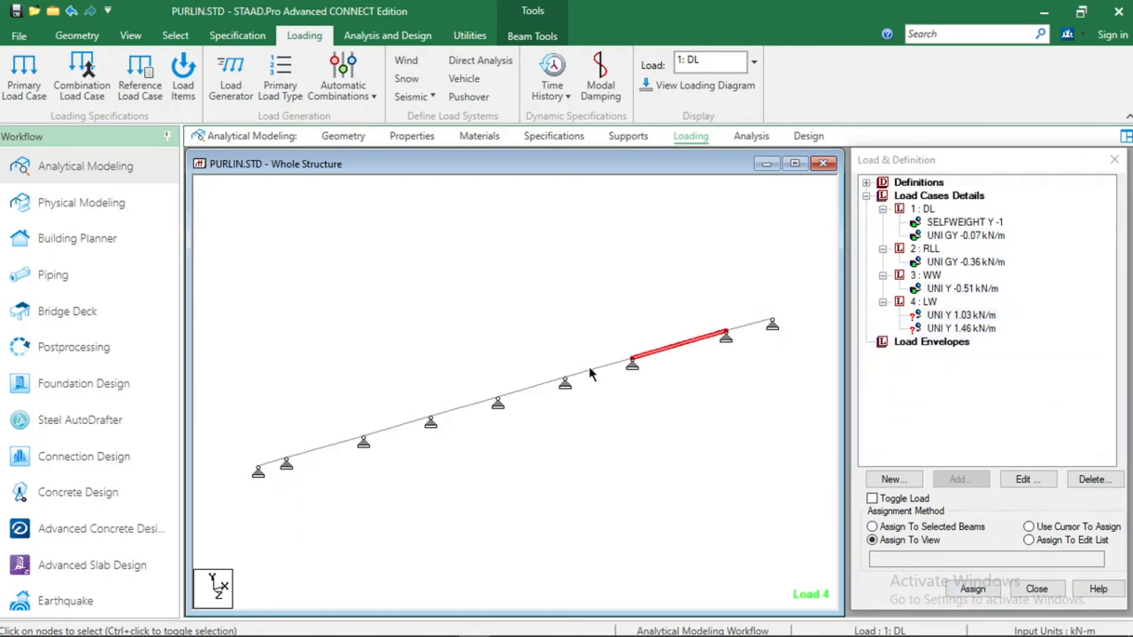
ctrl+drag(278, 342, 569, 476)
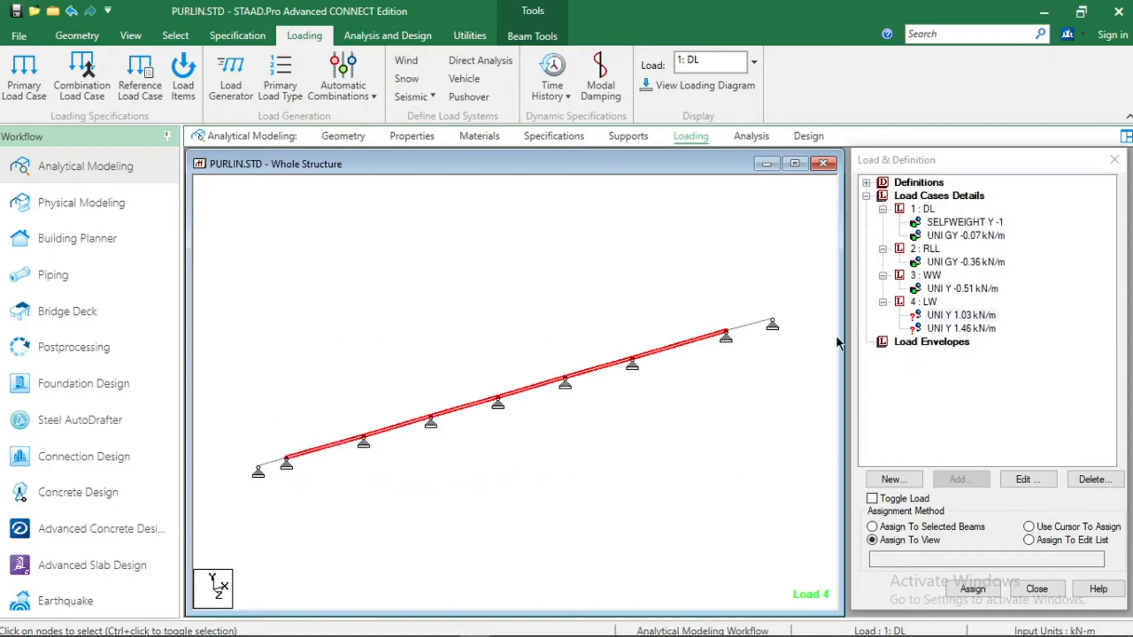
Step: Check the purlin distance a in the LOADGEN_GUIDE workbook and assign the LW load of 1.03 kN/m to the six inner purlin members in STAAD.Pro
key(alt+Tab)
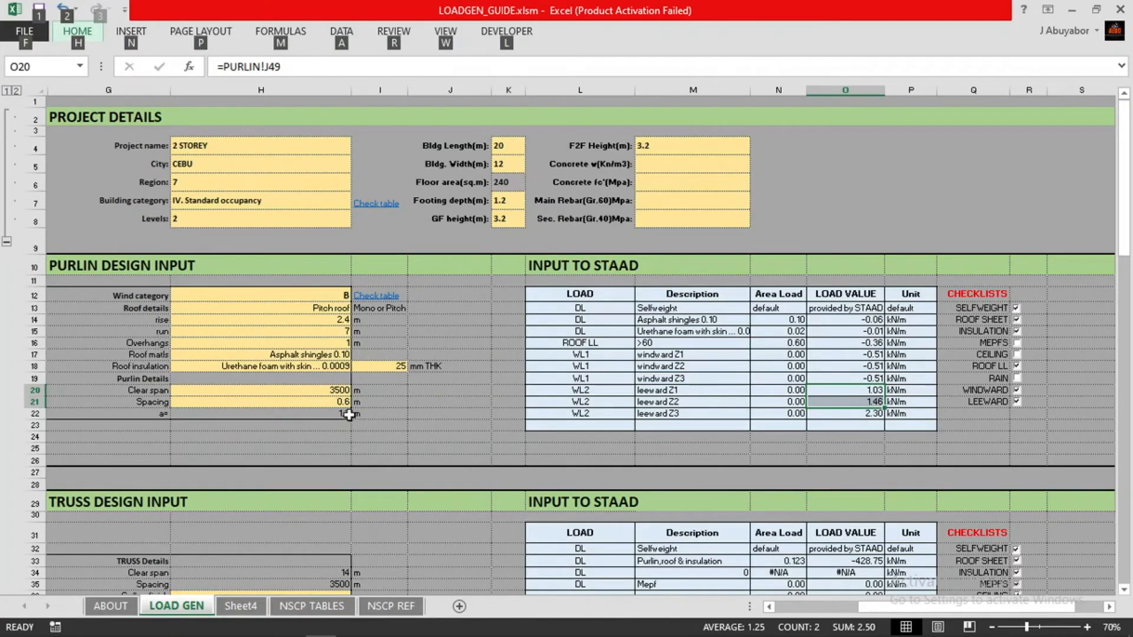
click(317, 411)
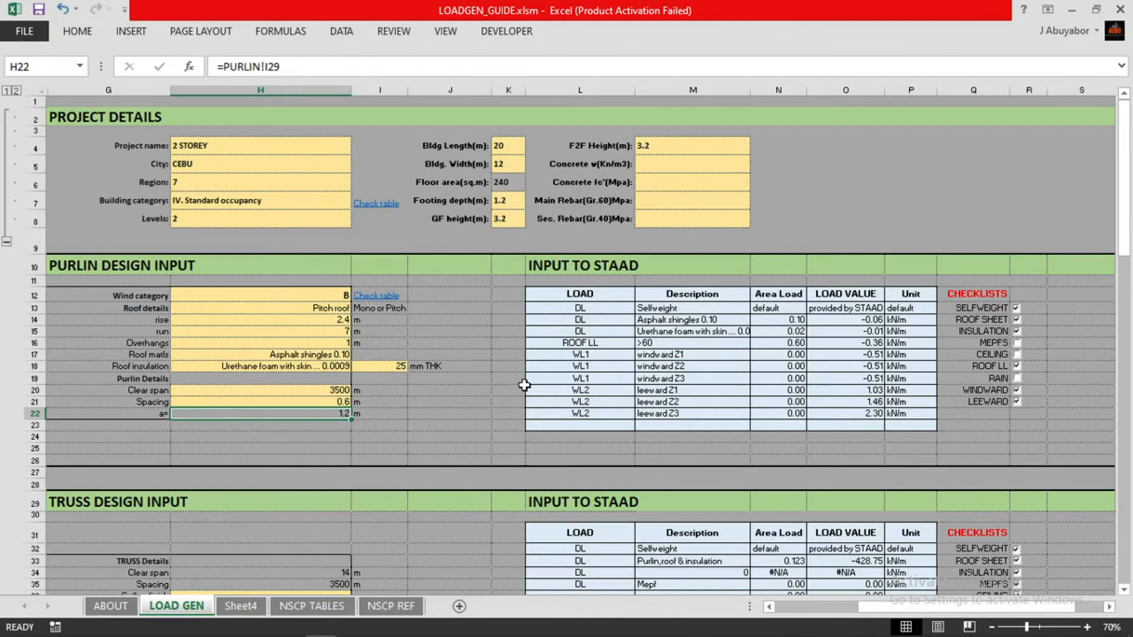
key(alt+Tab)
click(391, 429)
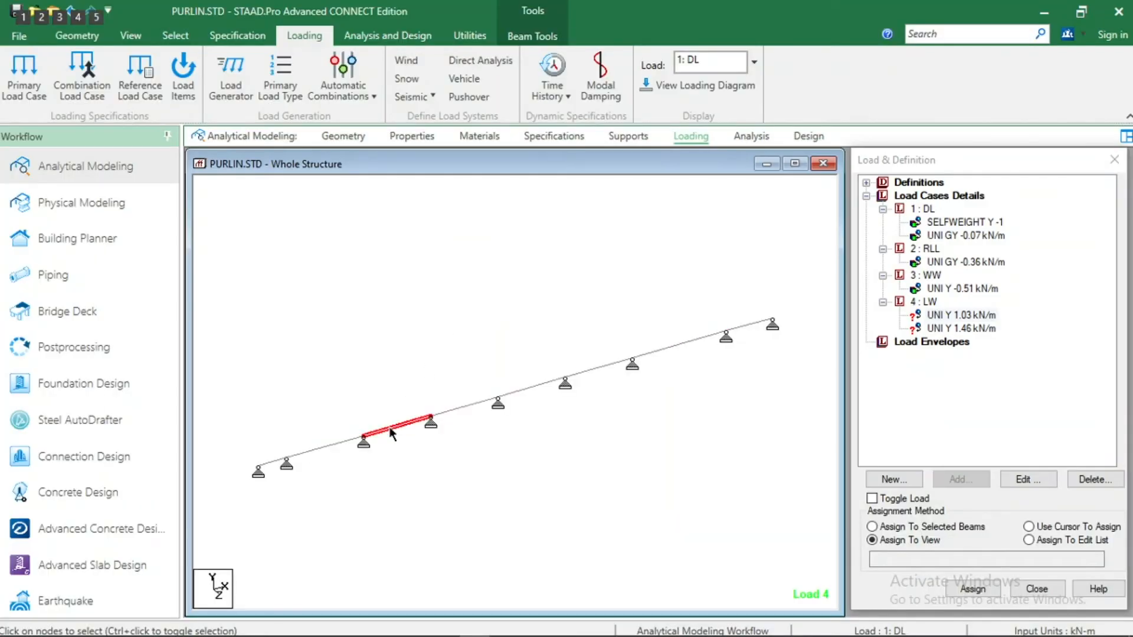
ctrl+drag(426, 280, 722, 476)
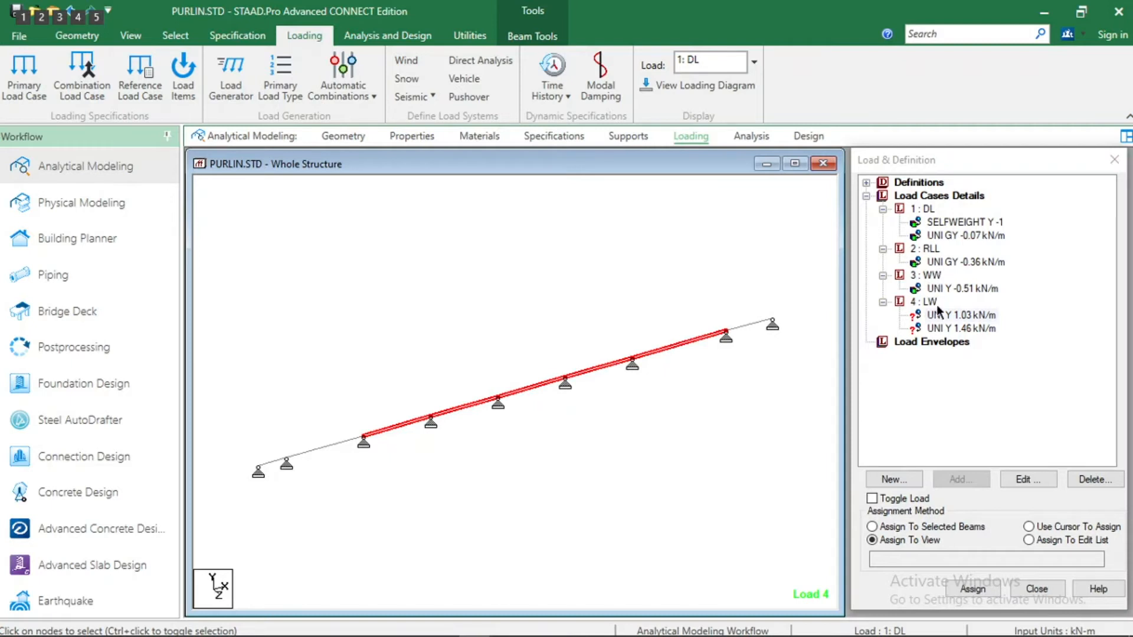
ctrl+click(331, 447)
click(926, 318)
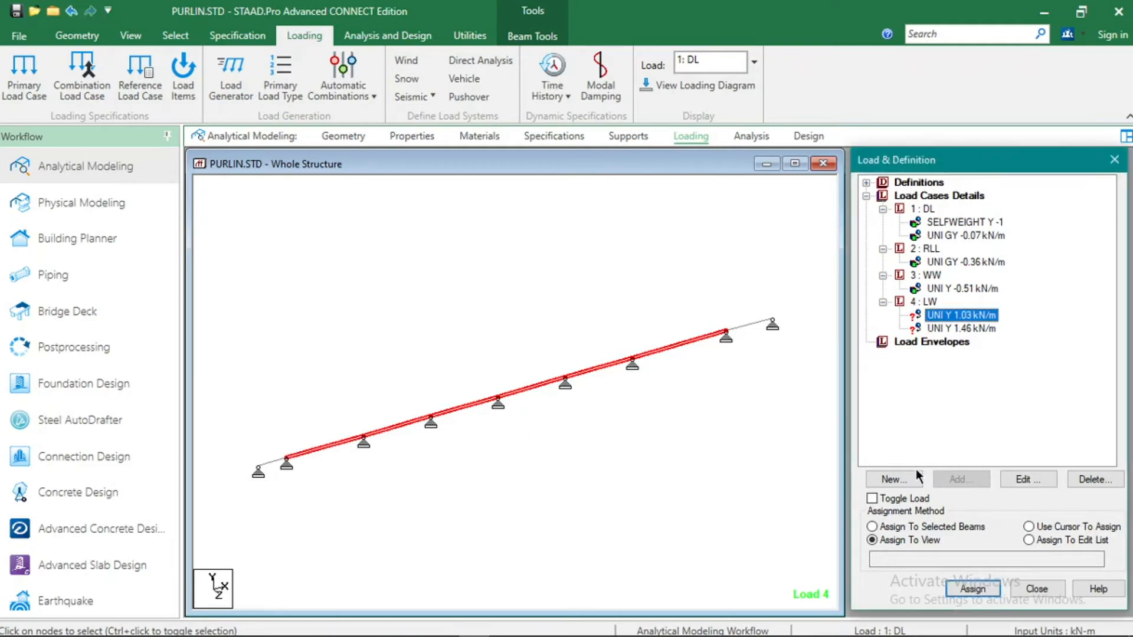
click(923, 527)
click(962, 587)
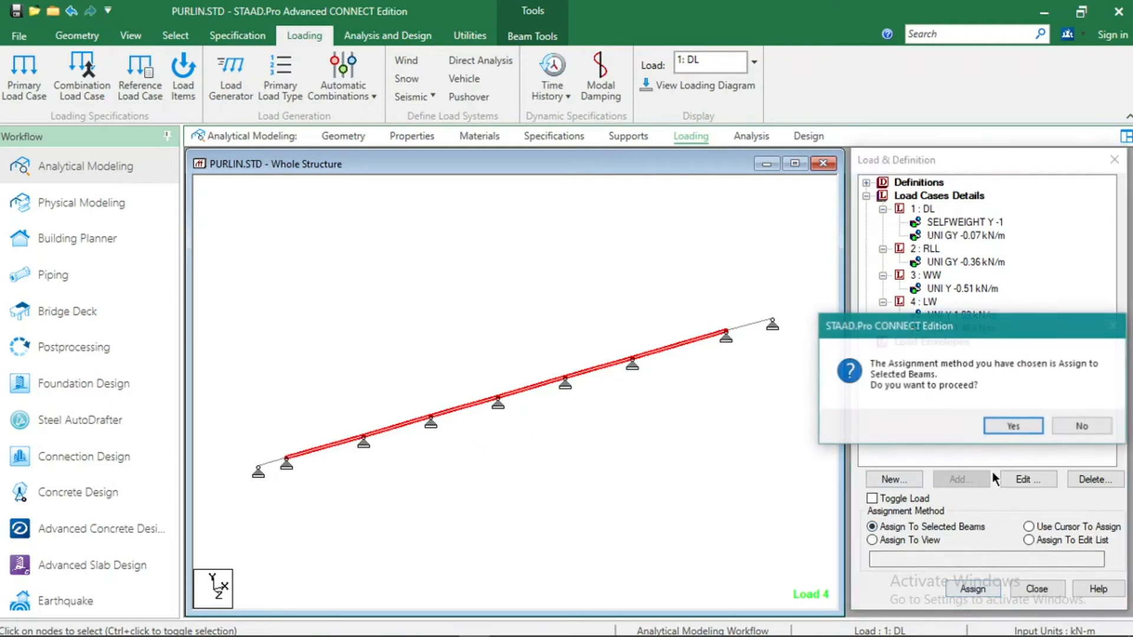
click(1012, 426)
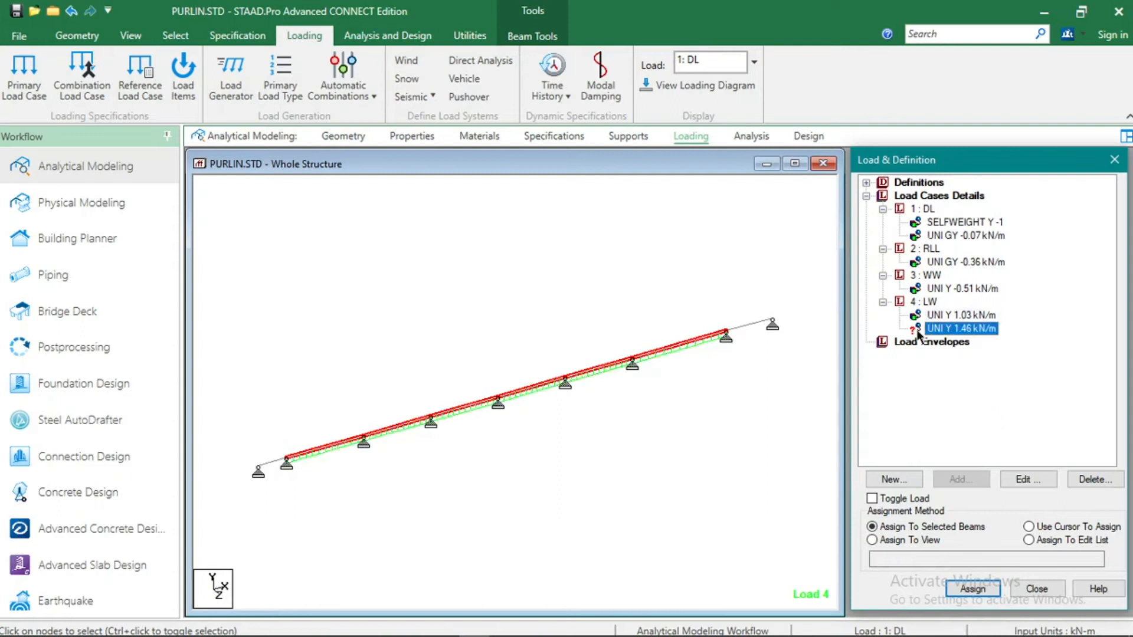
Step: Assign the LW load of 1.46 kN/m to the two end members of the purlin
click(736, 330)
ctrl+click(281, 464)
click(972, 588)
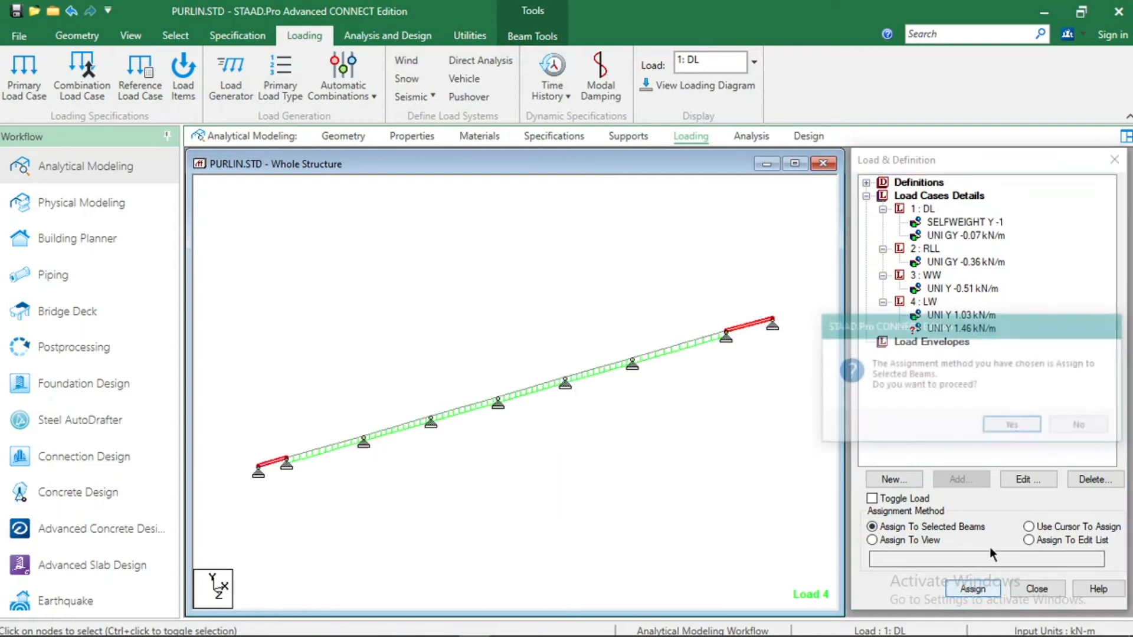
click(1014, 426)
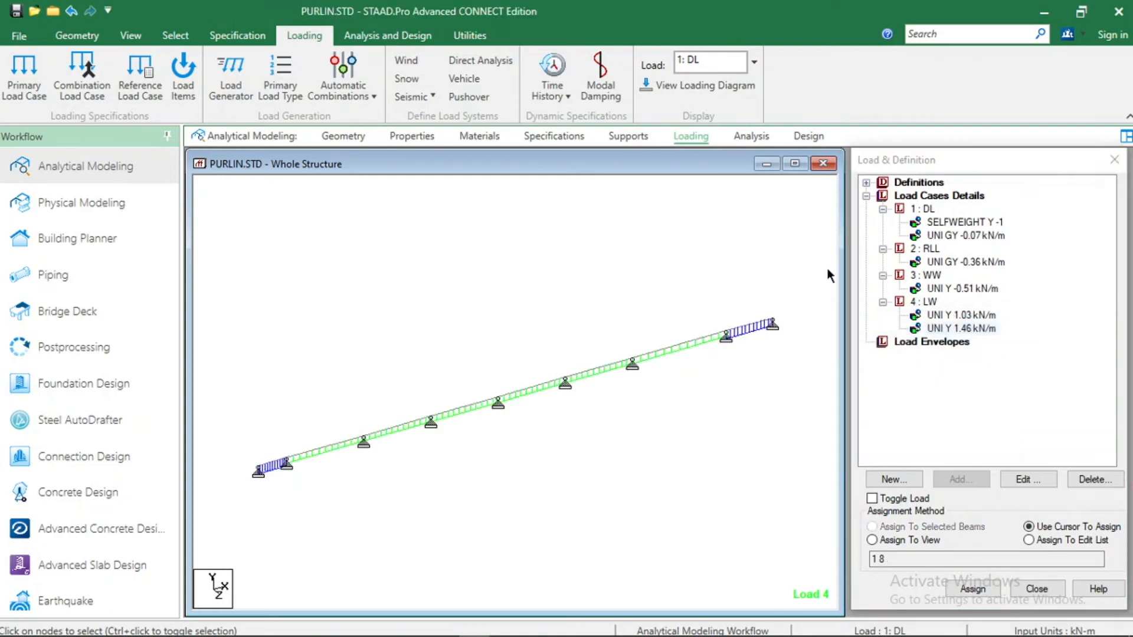
Step: Review the DL, RLL, WW and LW load items one by one, examining where each acts on the purlin
click(942, 223)
click(946, 236)
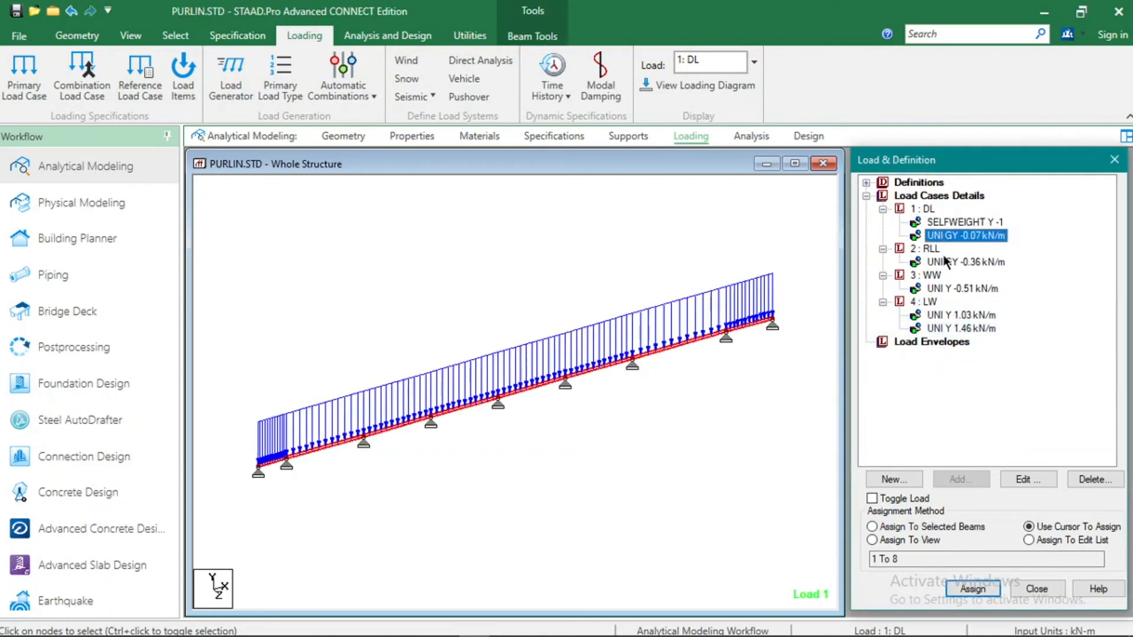
click(946, 262)
click(948, 289)
click(946, 316)
click(946, 328)
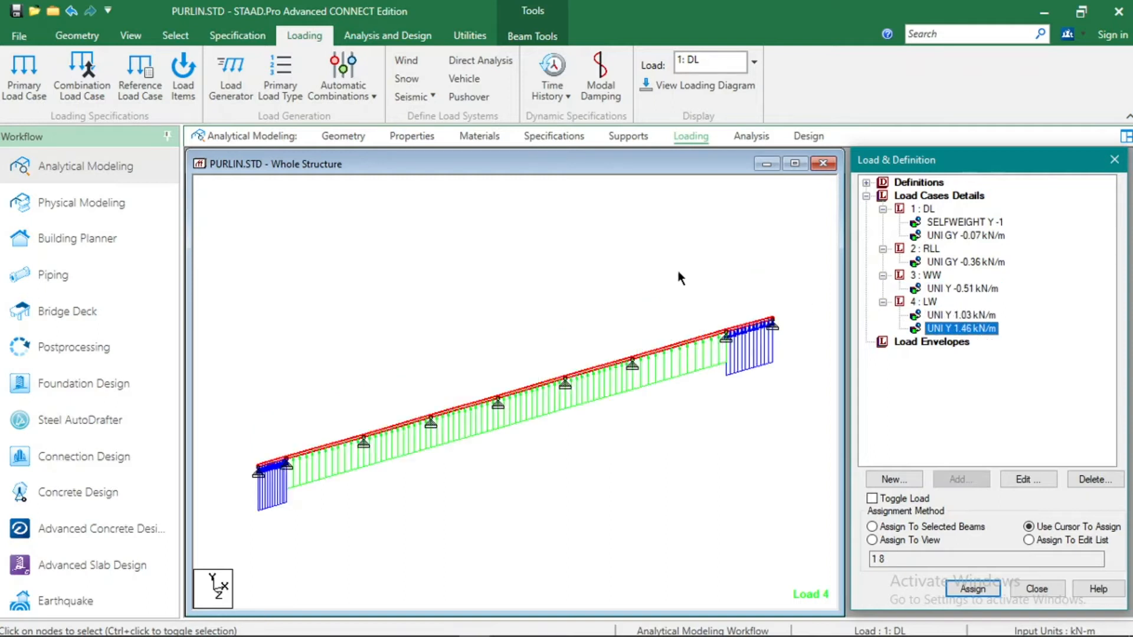
Step: View the purlin end-on to compare the direction of the gravity and wind load items, and restore the isometric view of the whole structure
middle_click(533, 296)
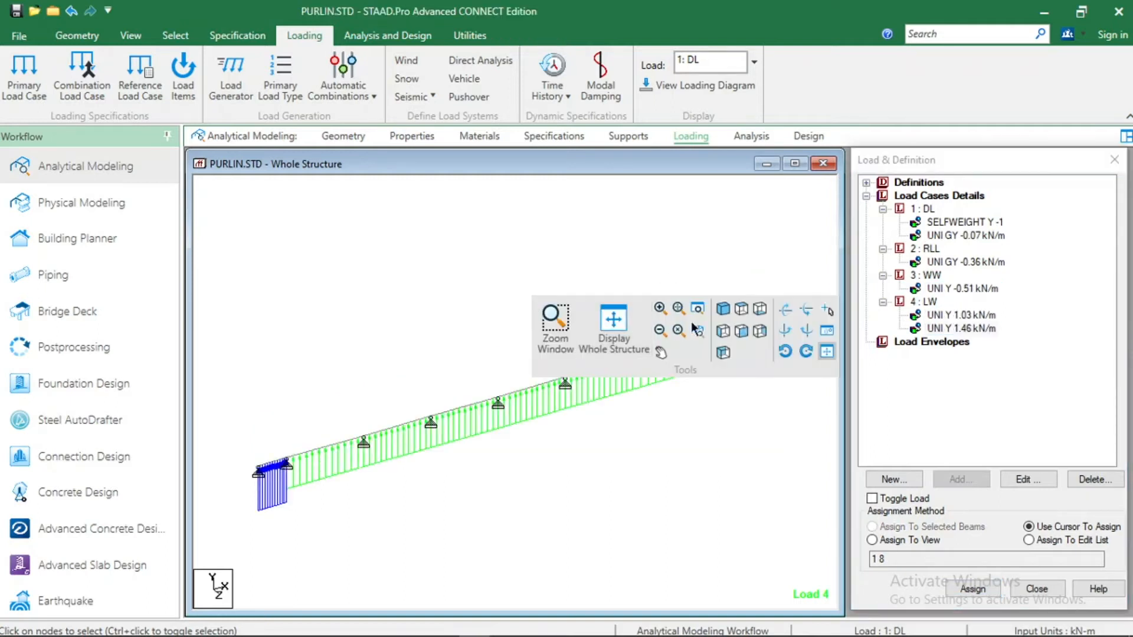
click(721, 331)
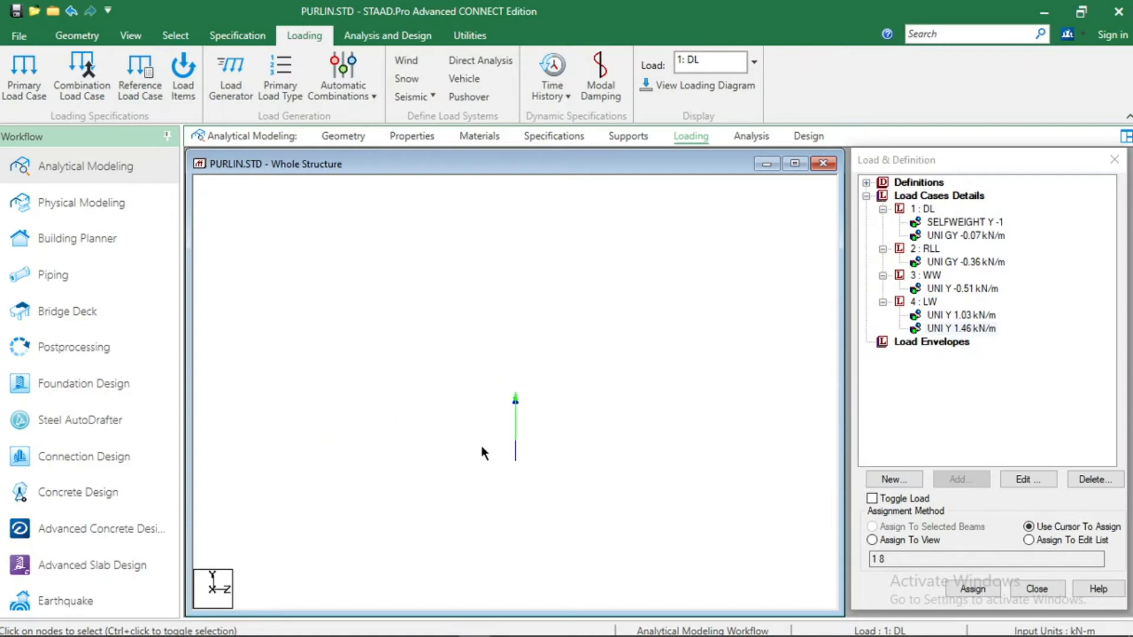
click(939, 223)
click(945, 236)
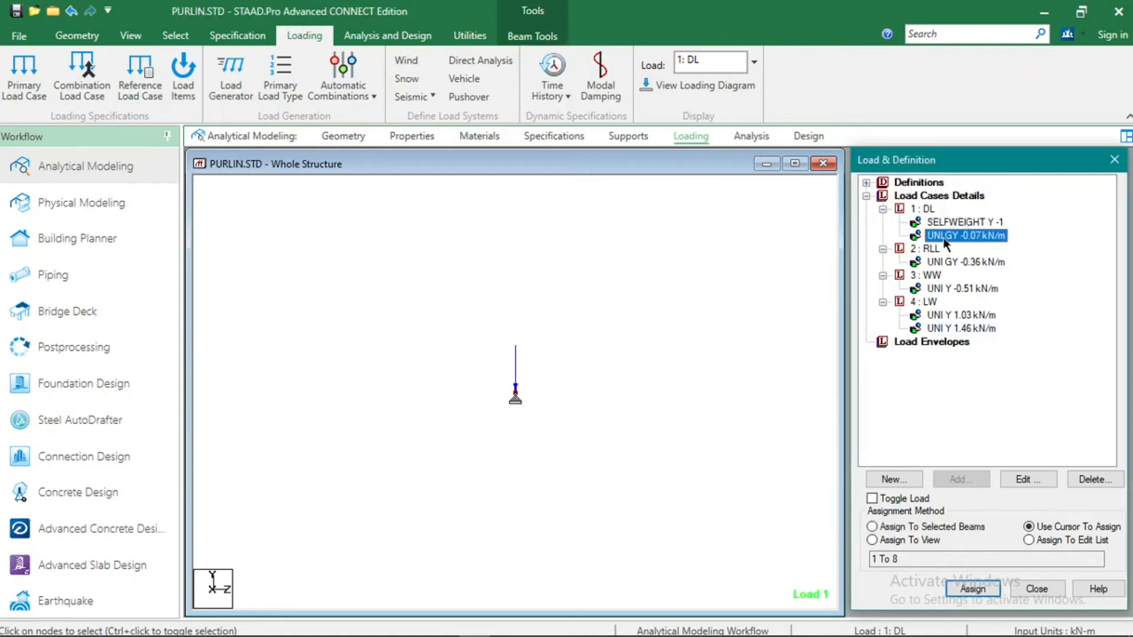
click(944, 261)
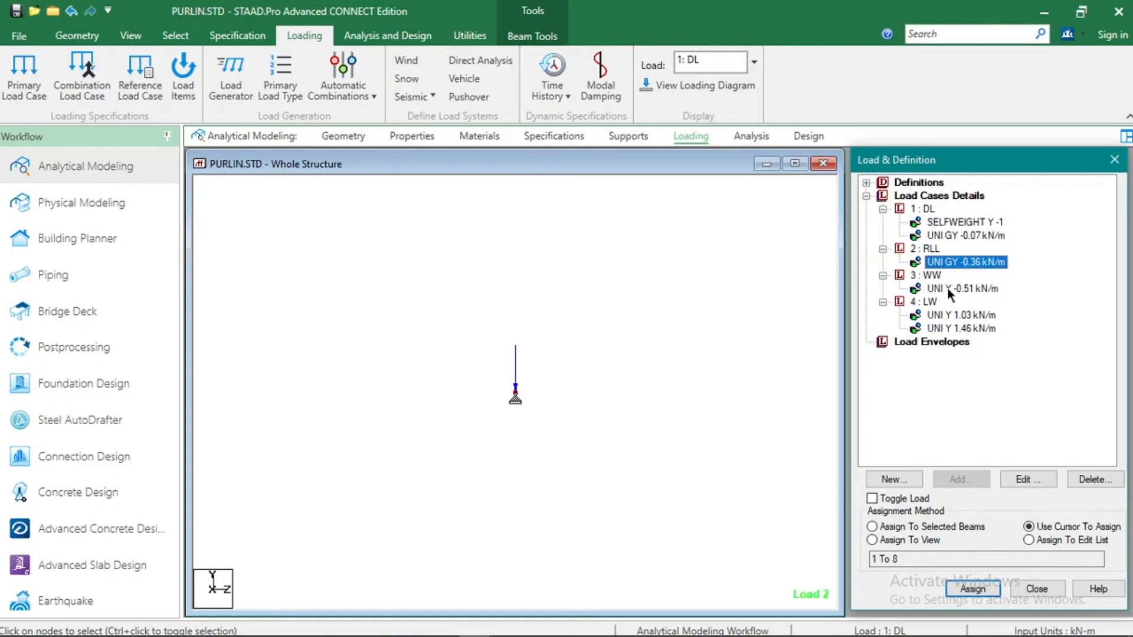
click(948, 288)
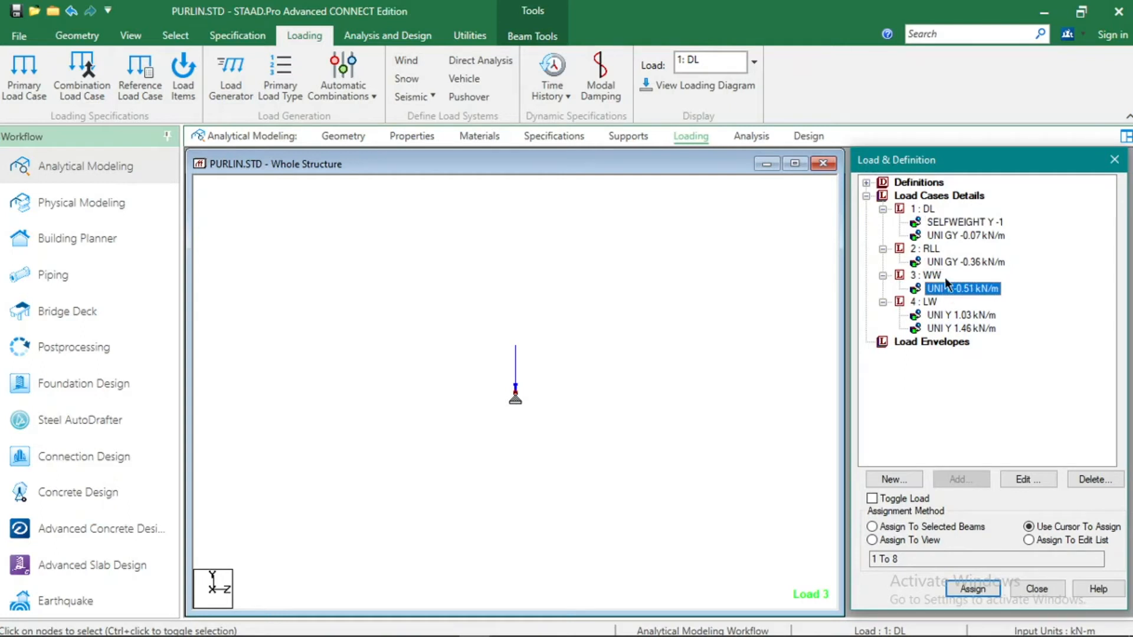
click(949, 262)
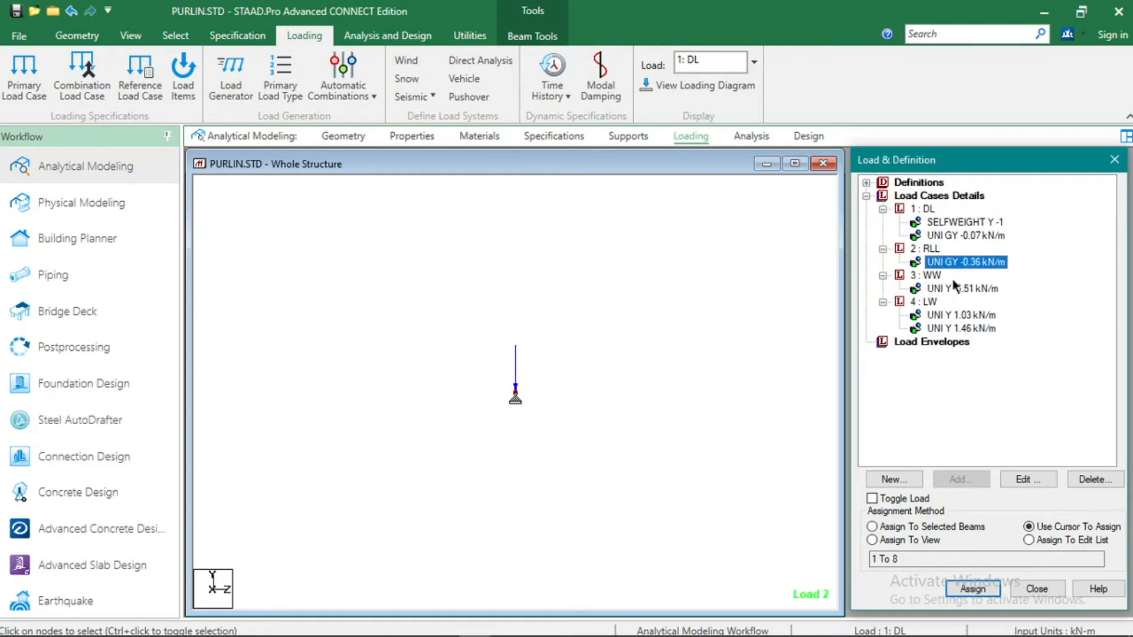
click(954, 288)
click(950, 314)
click(950, 328)
click(644, 227)
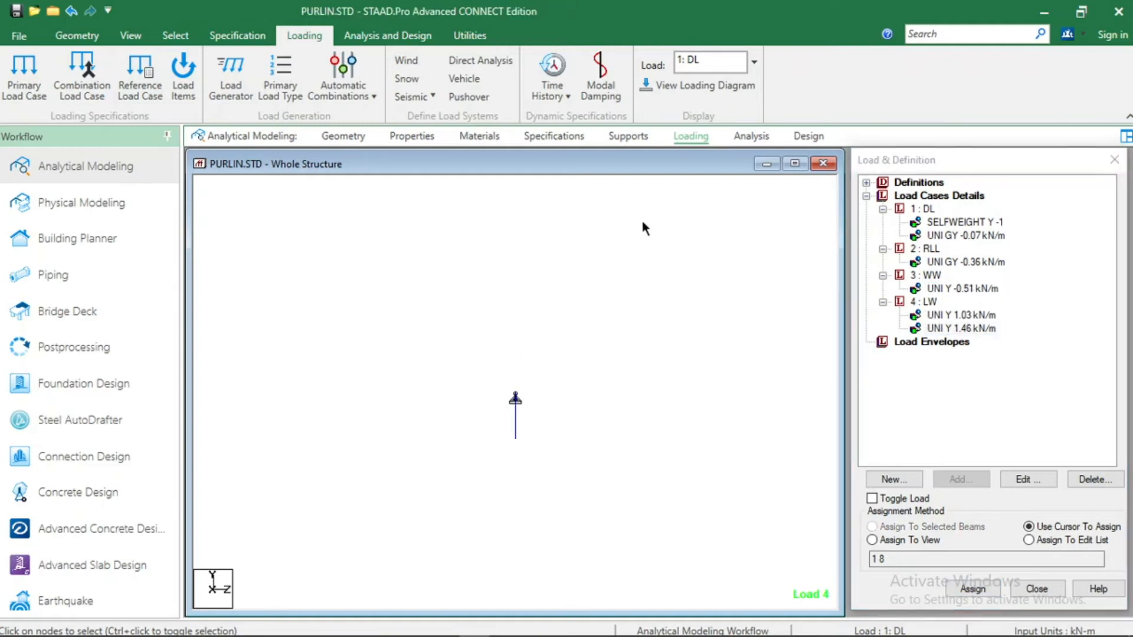
key(space)
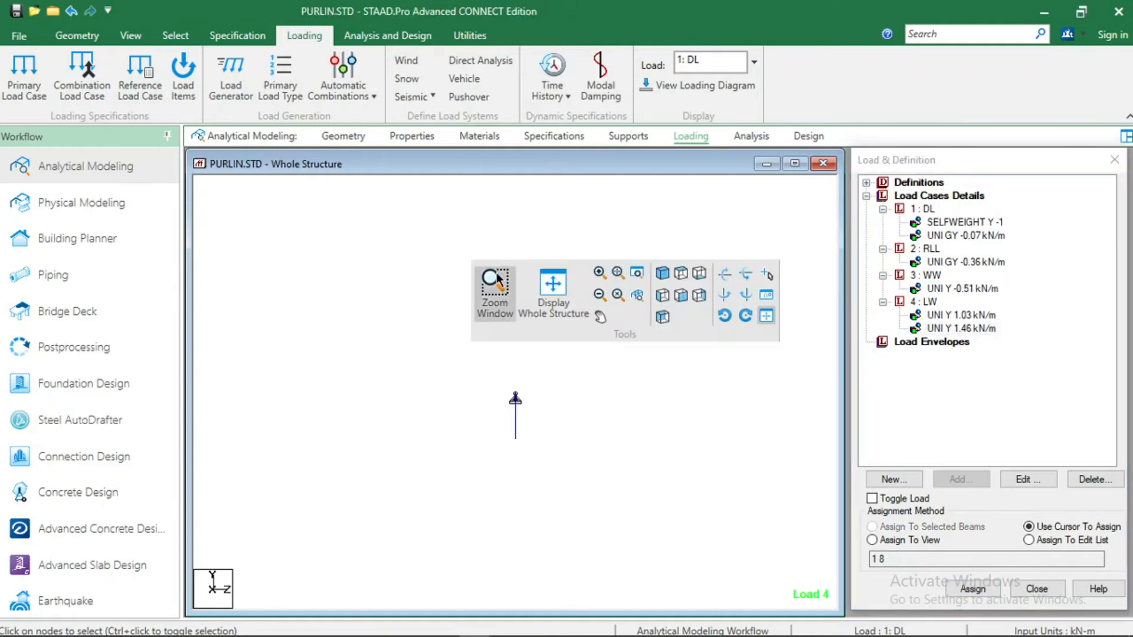
click(562, 281)
Step: Open the beta angle settings in the properties of the whole structure
click(416, 142)
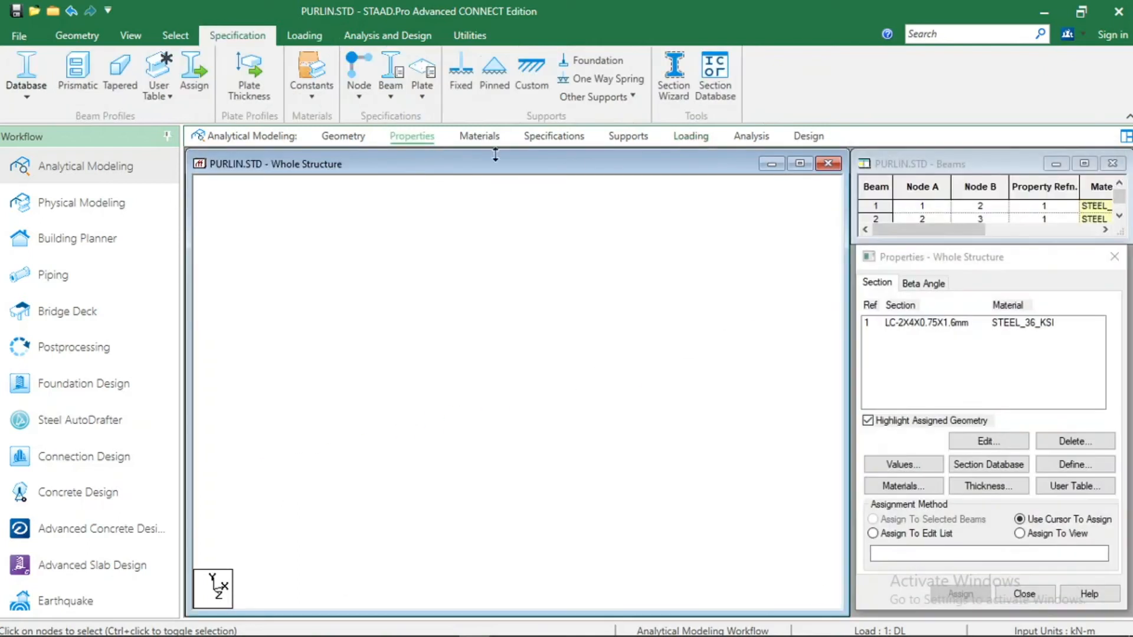
click(926, 284)
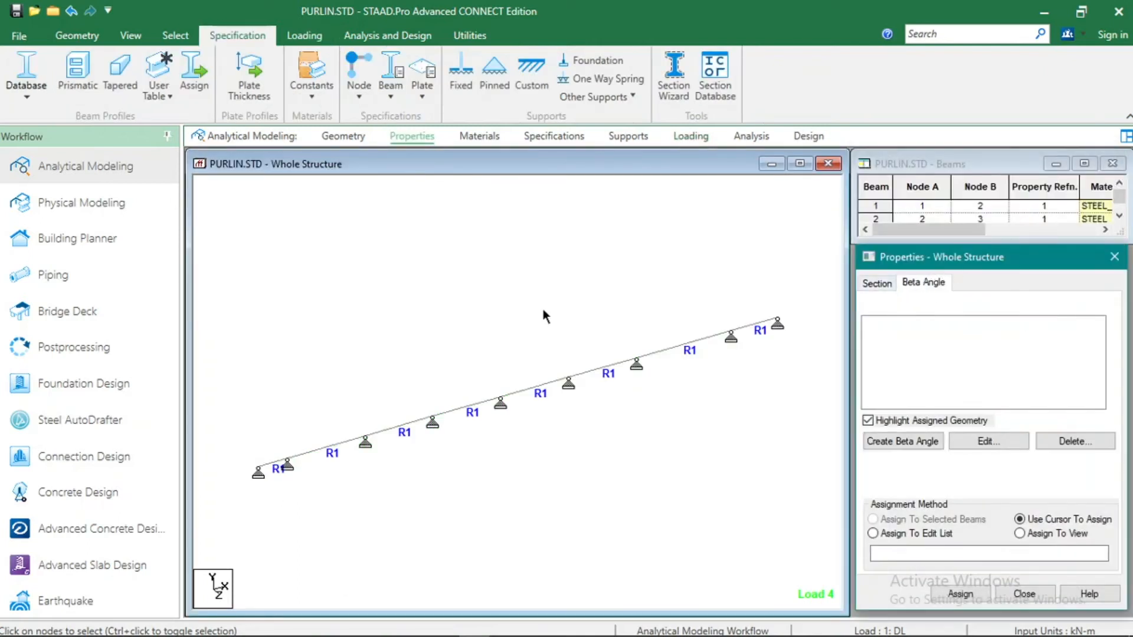
Step: Check the roof truss rise and run in the AutoCAD structural drawing and the slope formula in cell G4 of the workbook's Sheet4
key(alt+Tab)
key(alt+Tab)
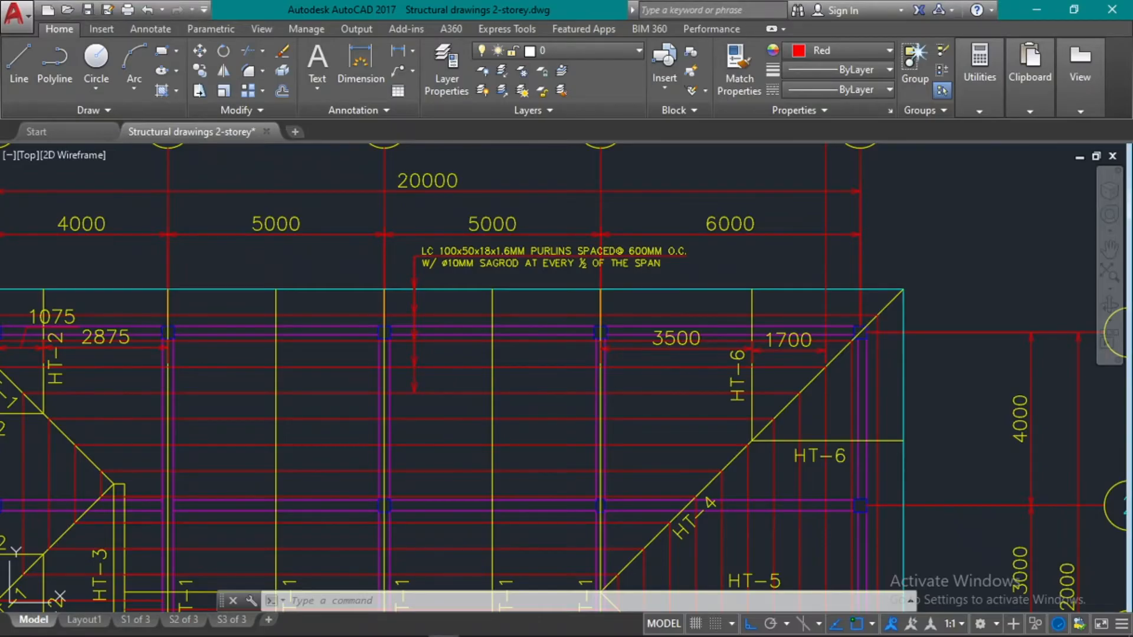
scroll(639, 354, down, 1)
scroll(632, 313, down, 3)
scroll(810, 340, up, 2)
scroll(829, 344, up, 6)
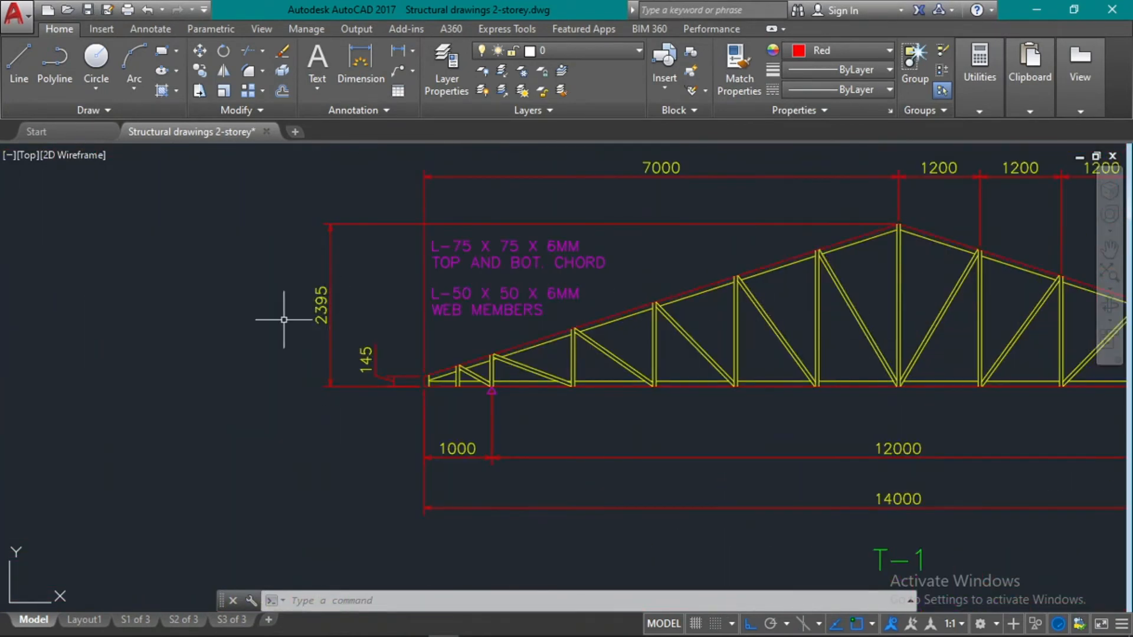
key(alt+Tab)
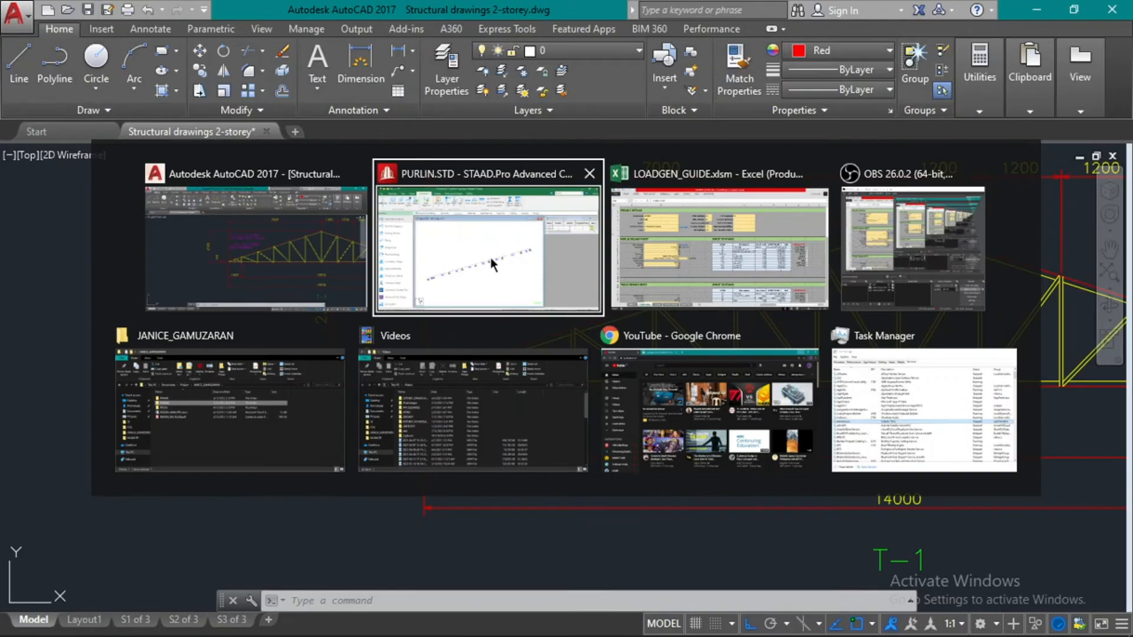
key(alt+Tab)
click(256, 609)
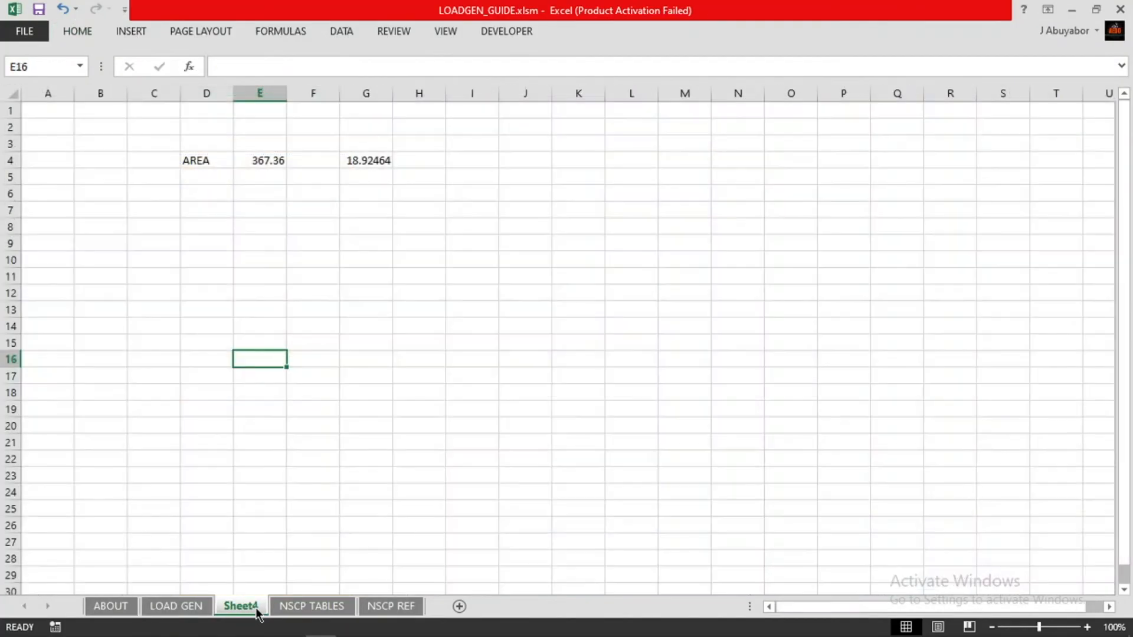
click(362, 197)
click(355, 164)
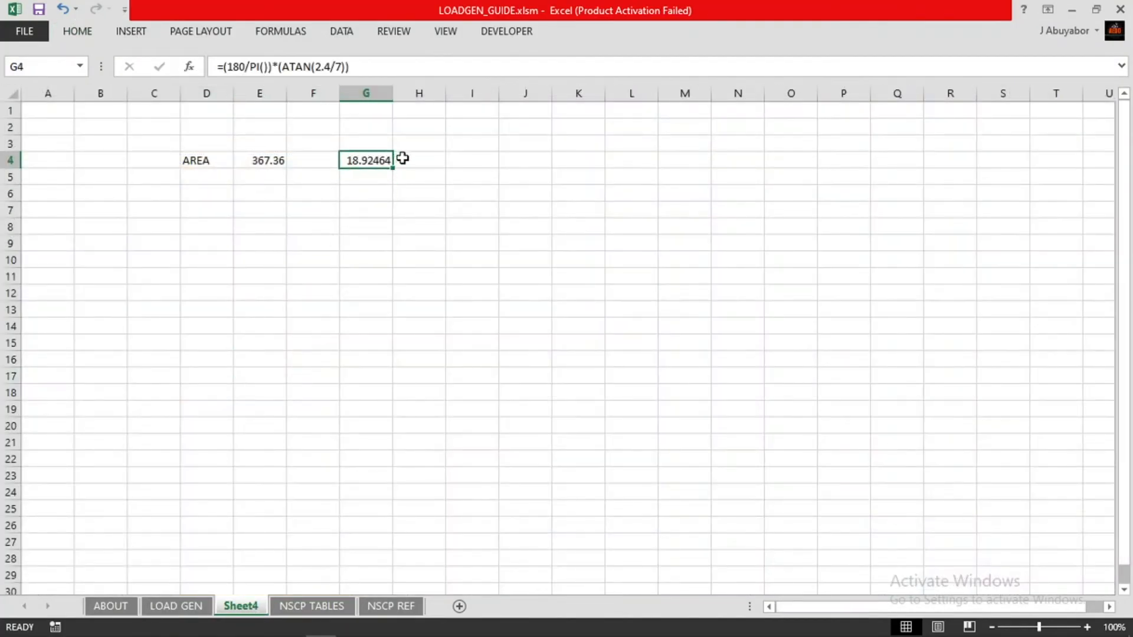
Step: Enter the label "SLOPE IN DEG." in cell H4 beside the slope formula on Sheet4
click(414, 159)
text(DEGRESS)
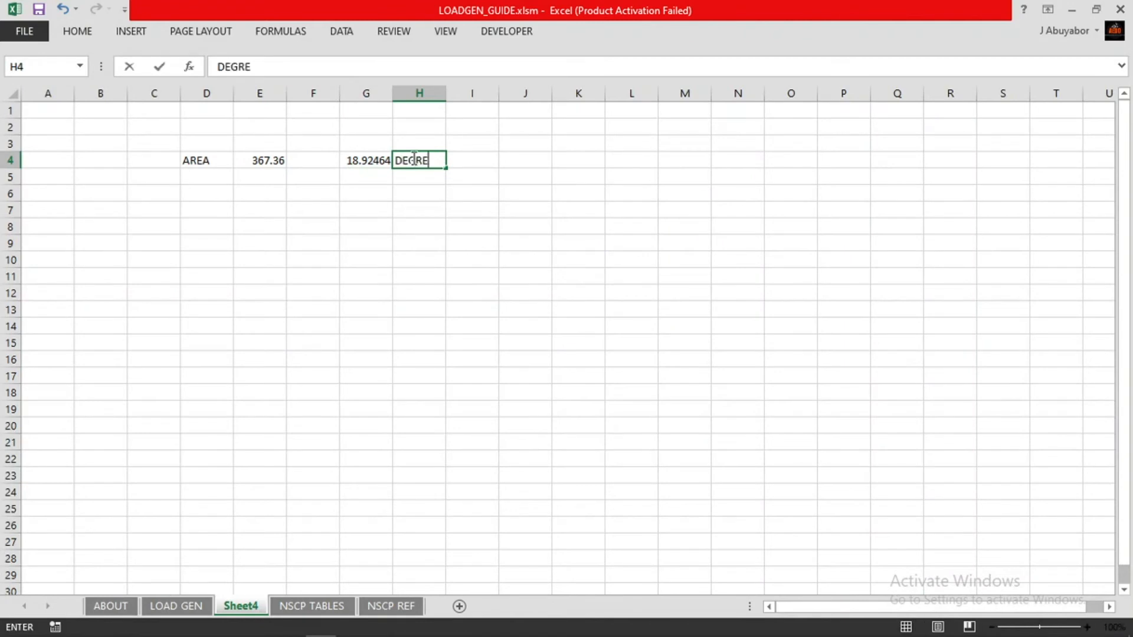
key(BackSpace)
key(BackSpace)
key(BackSpace)
key(BackSpace)
key(BackSpace)
key(BackSpace)
key(BackSpace)
text(SLOPE)
text( IN )
text(DEG.)
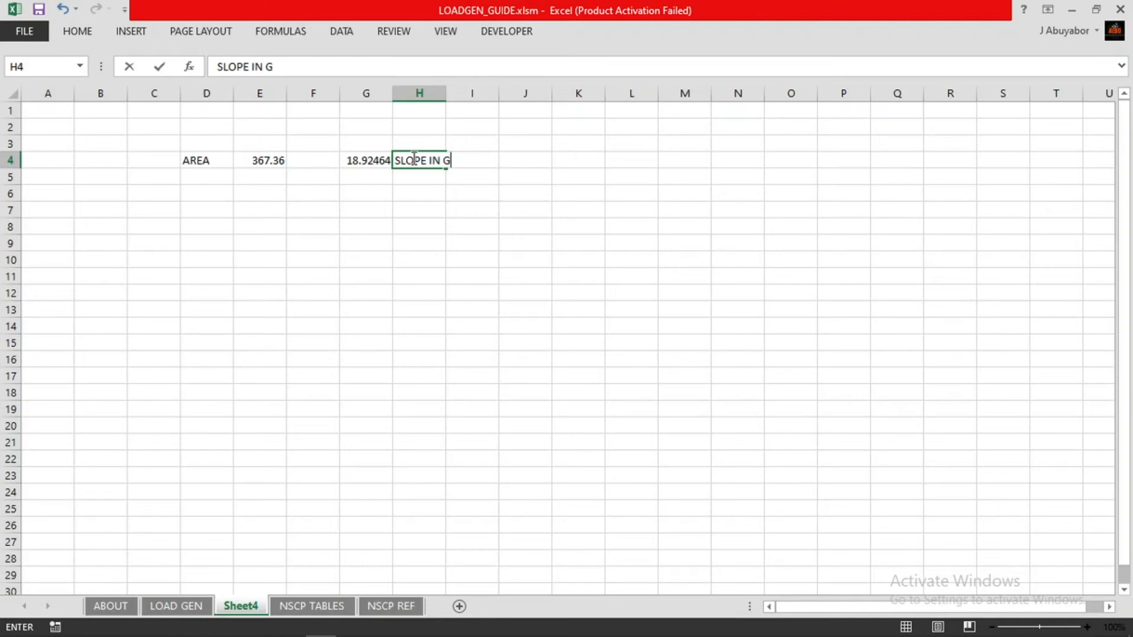
key(Return)
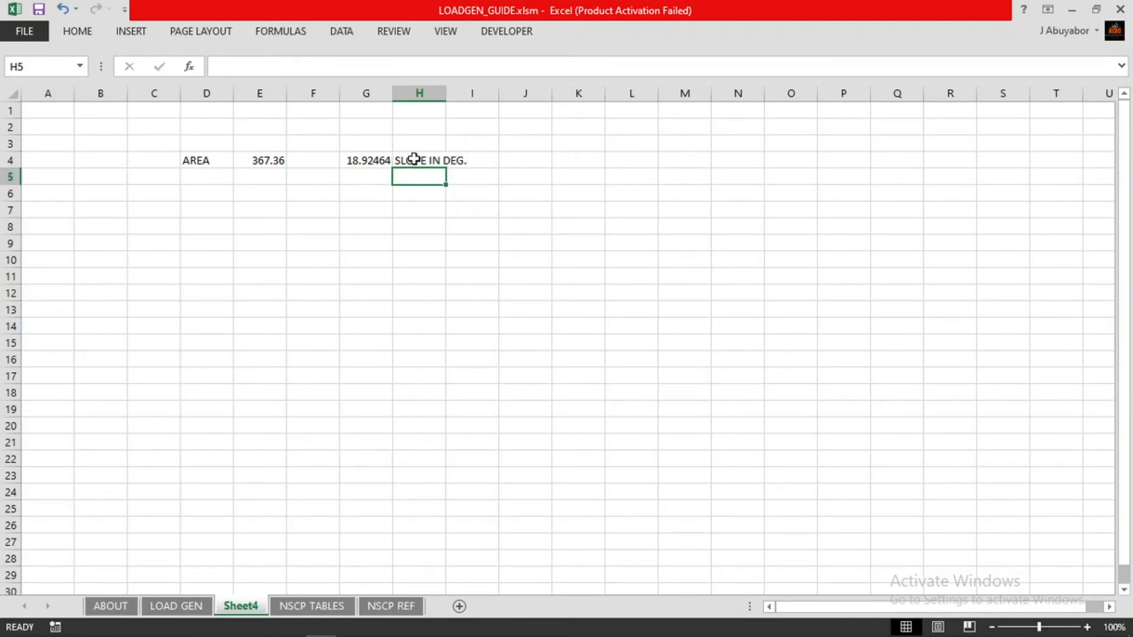
Step: Create a beta angle of -18.92 degrees in STAAD.Pro from the slope calculated in cell G4 of Sheet4
click(371, 160)
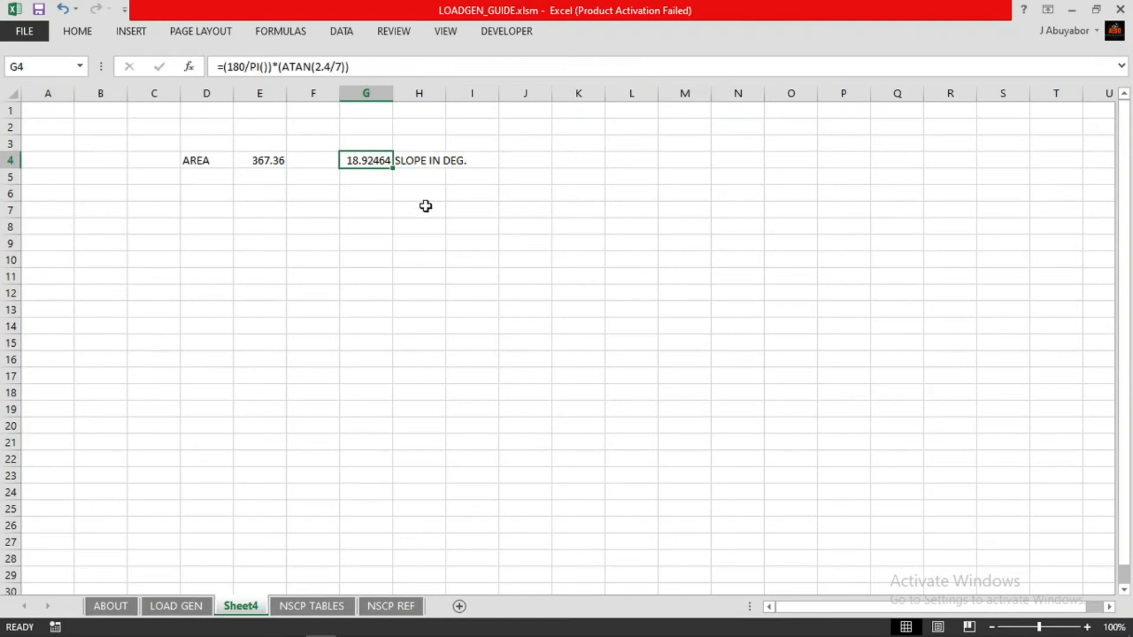
key(alt+Tab)
click(660, 230)
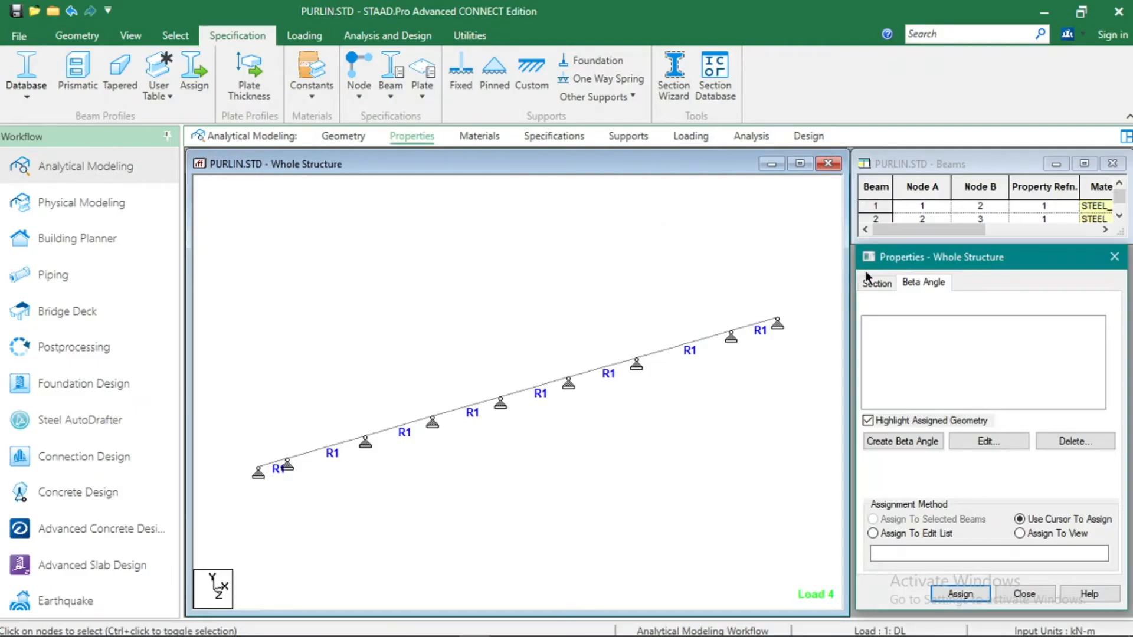
click(936, 441)
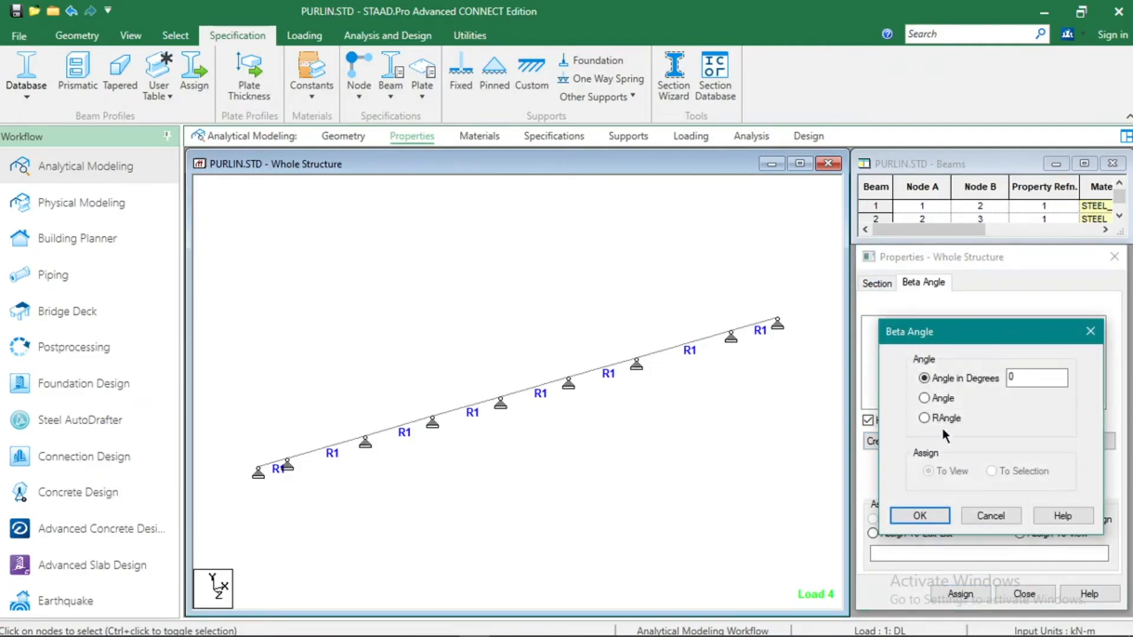
drag(1024, 380, 949, 378)
text(-18.92)
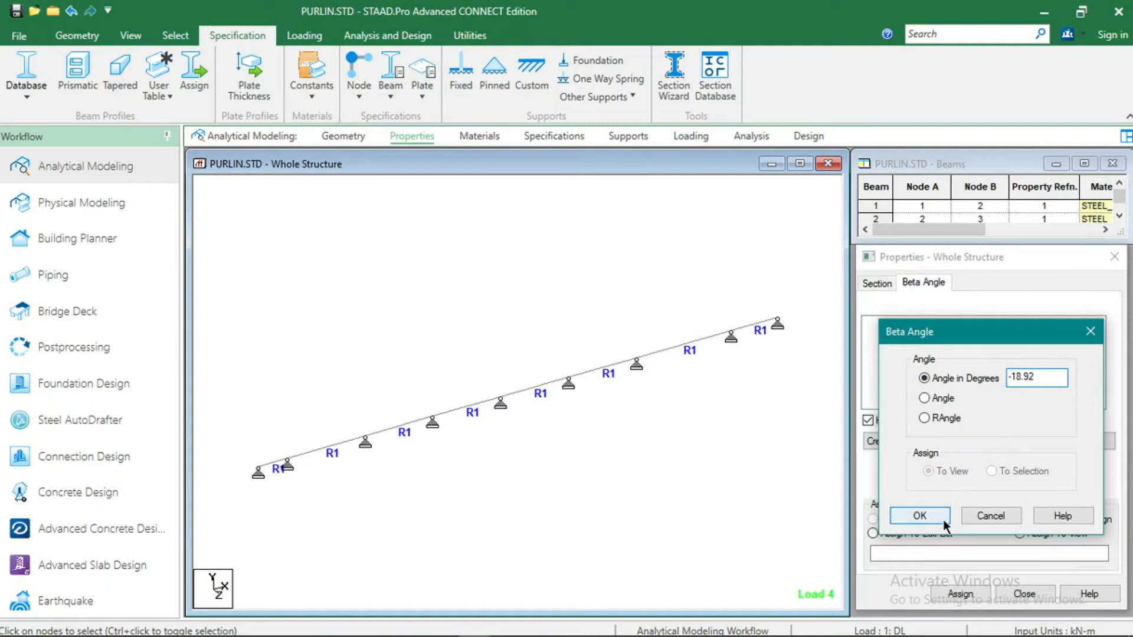
click(920, 516)
Step: Assign the -18.92 beta angle to all members in the view
click(899, 326)
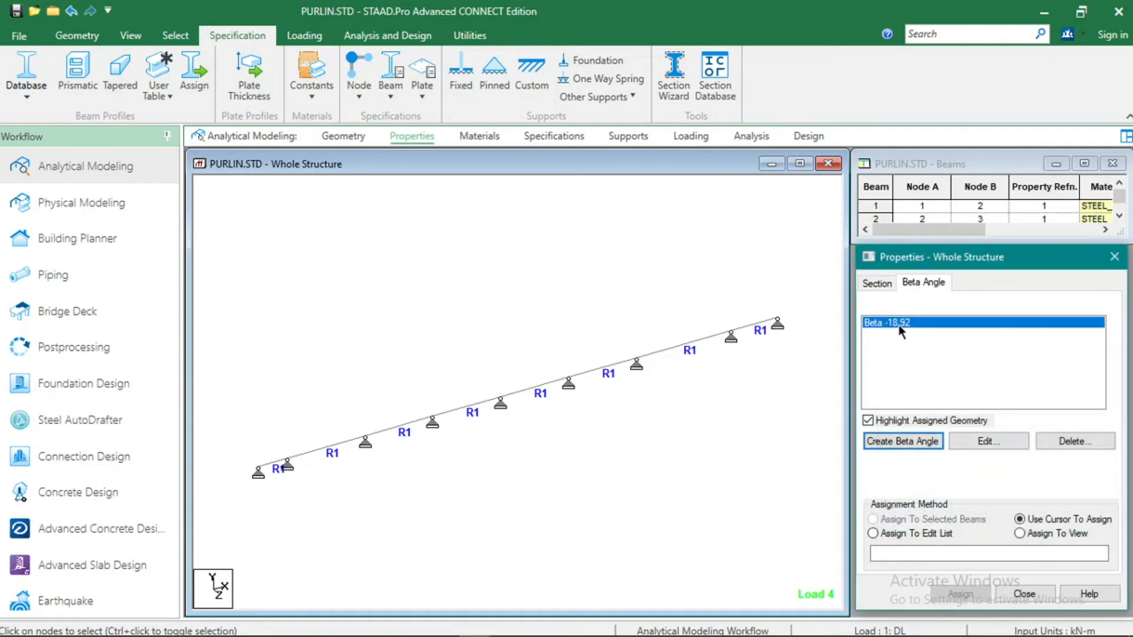
click(1021, 534)
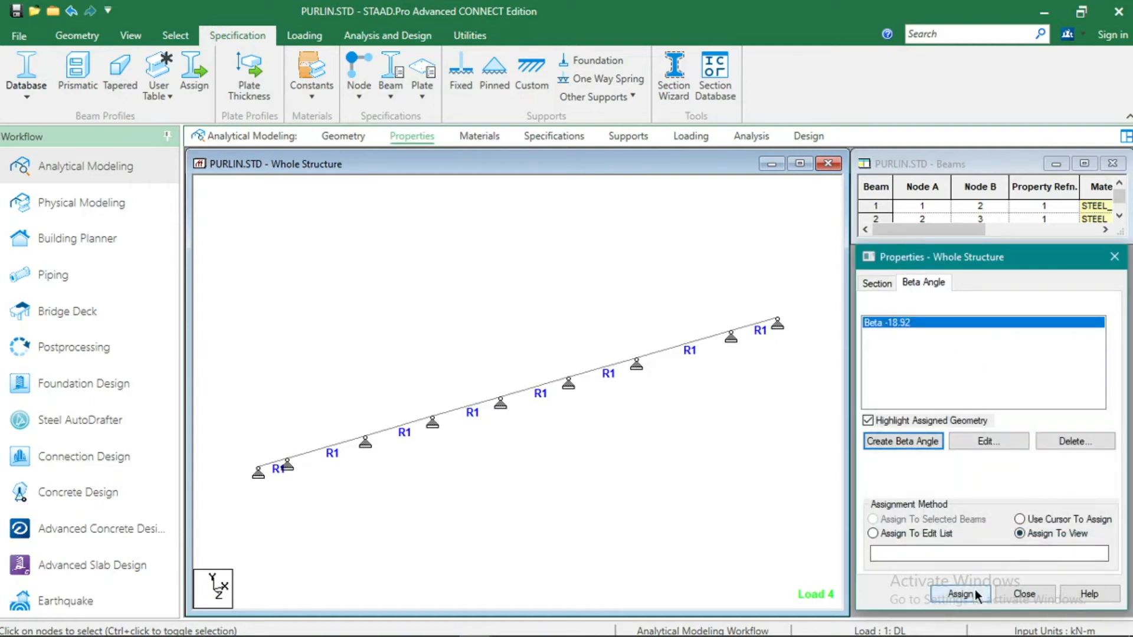
click(960, 594)
click(998, 476)
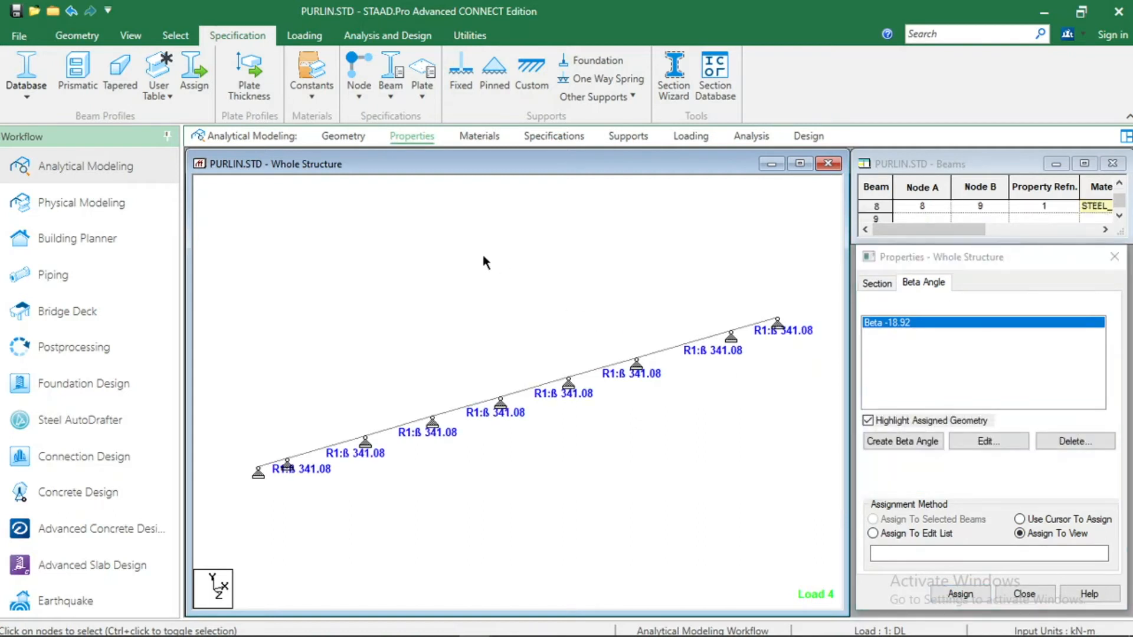
Step: View the purlin end-on in the loading page with the load items of the DL, RLL, WW and LW cases expanded
click(635, 140)
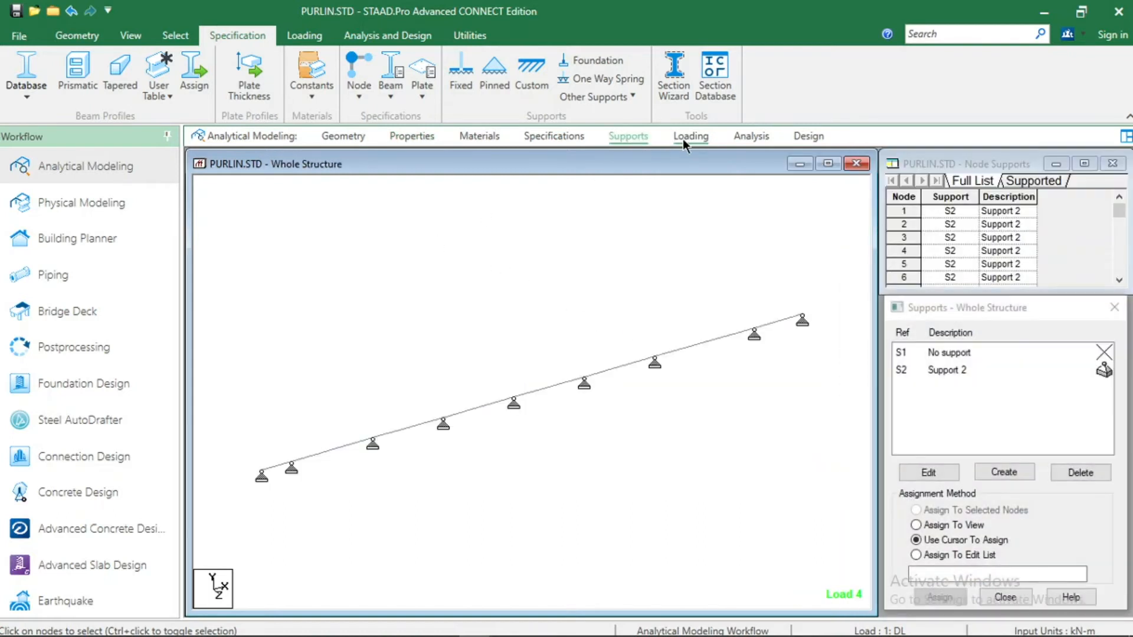
click(683, 137)
click(866, 196)
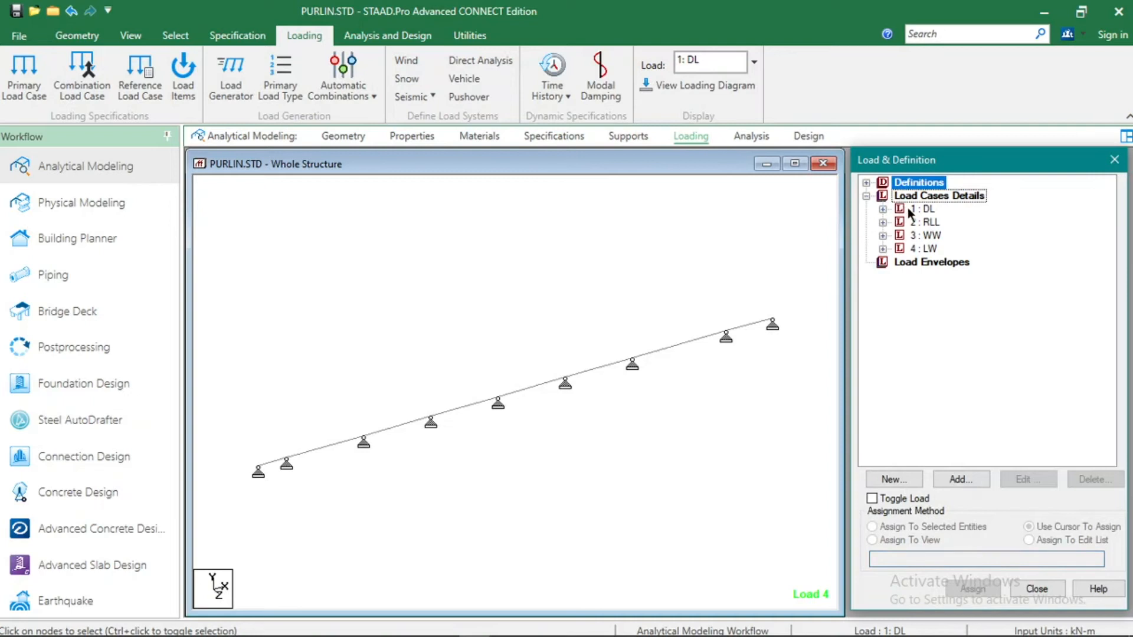
right_click(508, 292)
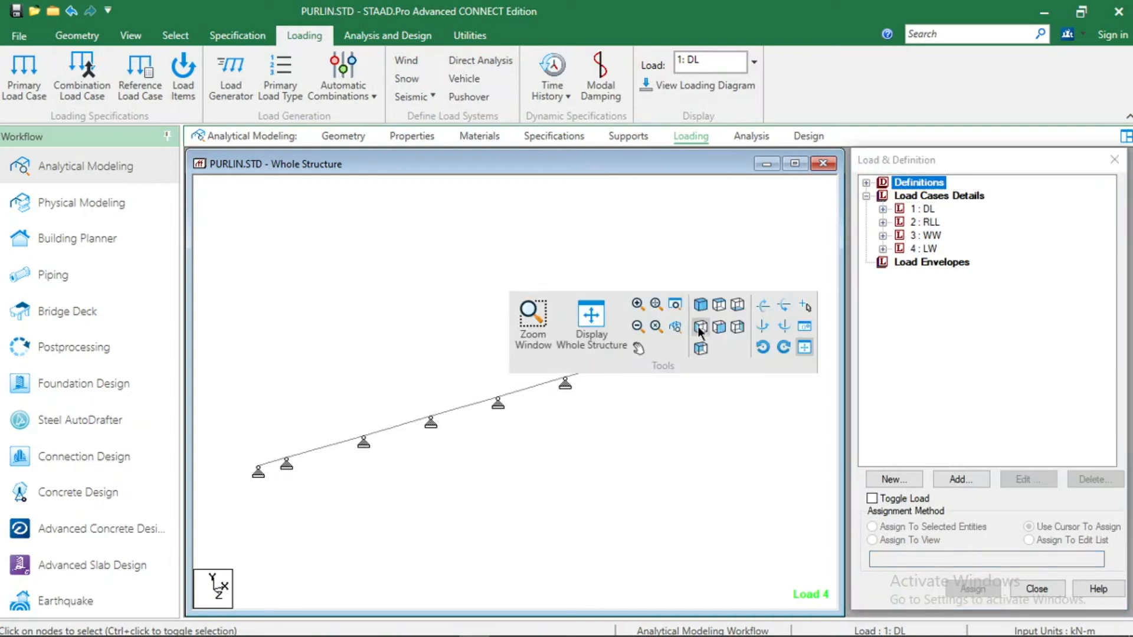
click(699, 327)
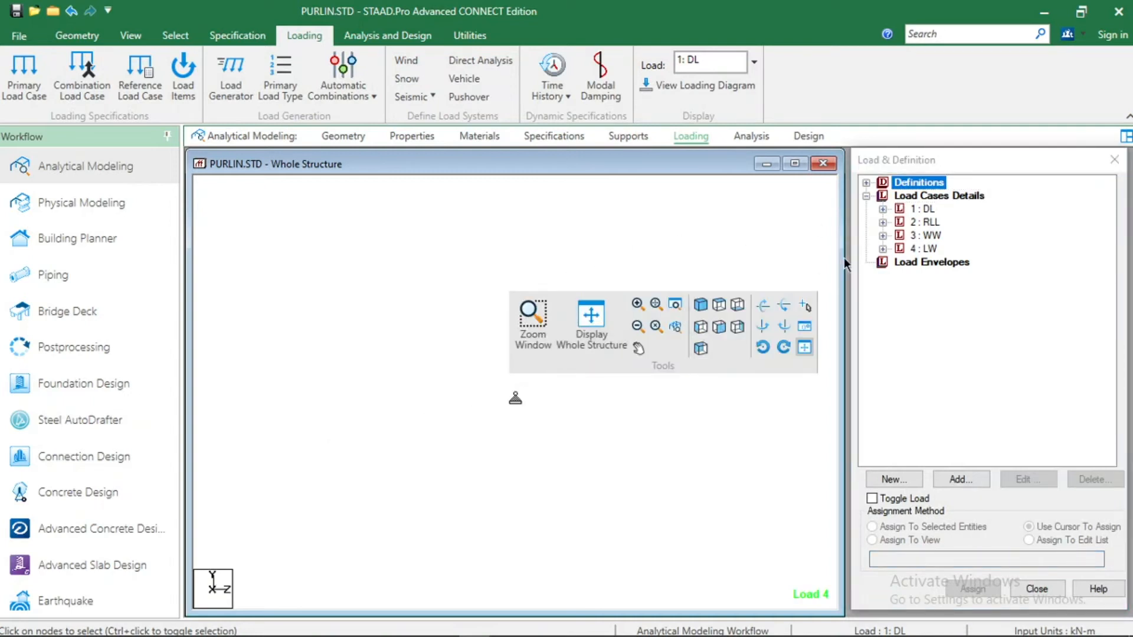
click(883, 217)
click(882, 209)
click(882, 248)
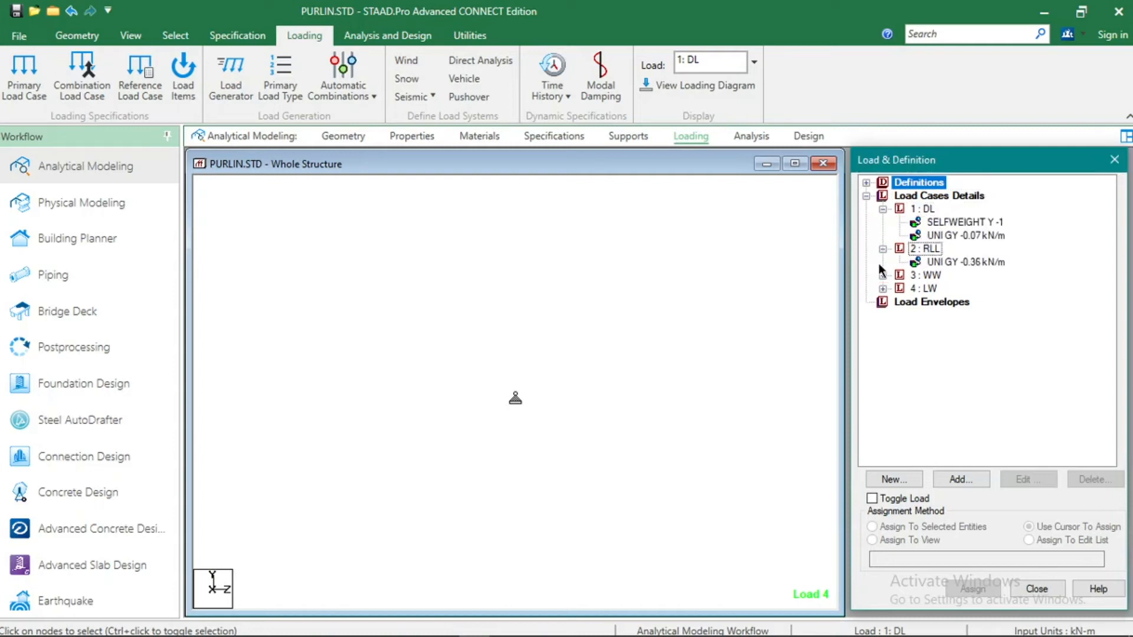
click(882, 275)
click(882, 303)
Step: Compare the directions of the dead, roof live and wind load items on the rotated purlin, and restore the isometric view
click(947, 219)
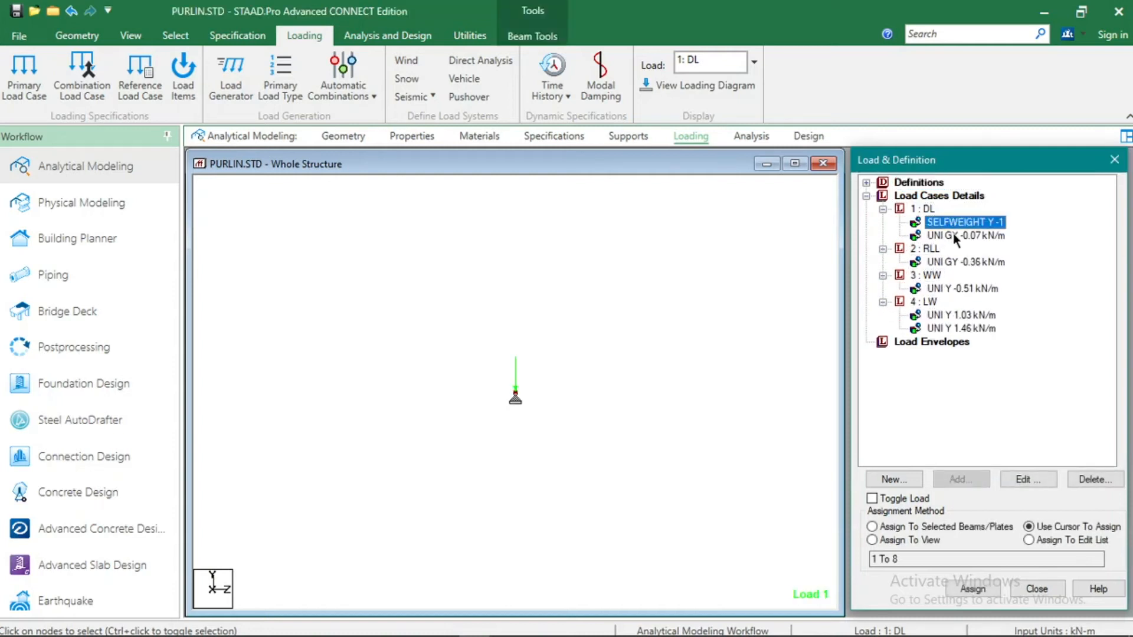
click(954, 234)
click(955, 263)
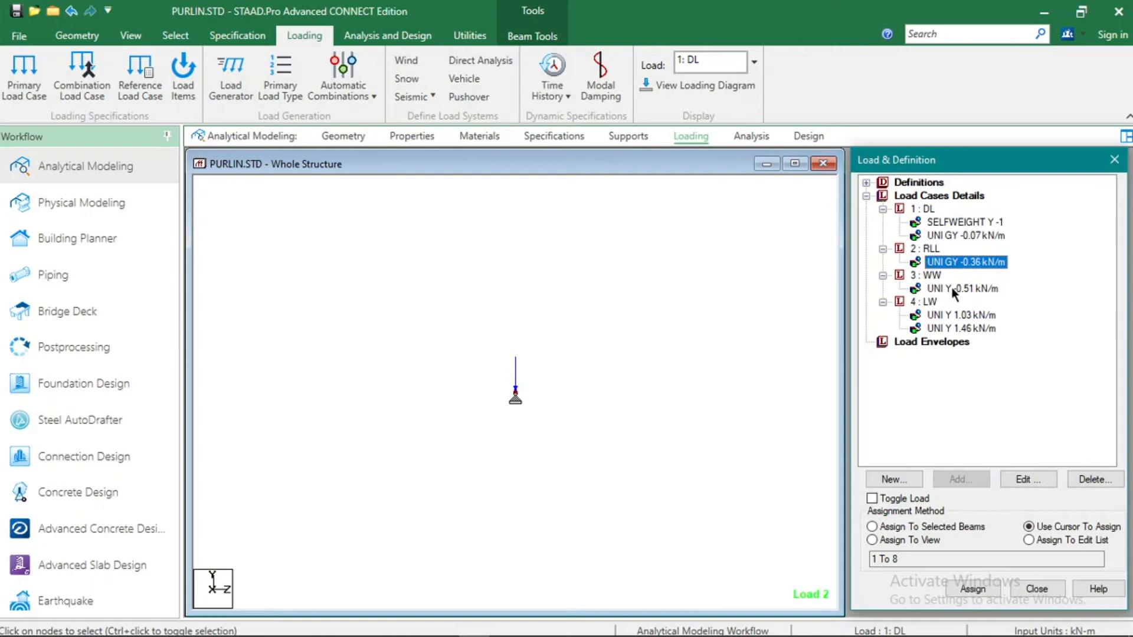
click(951, 288)
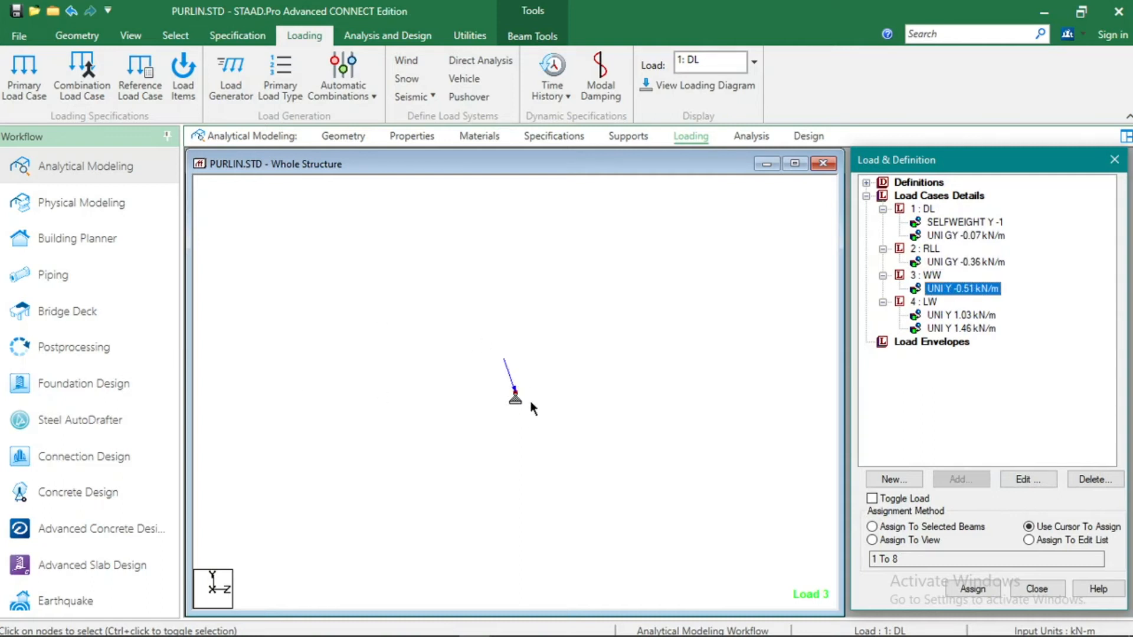
click(954, 316)
click(961, 331)
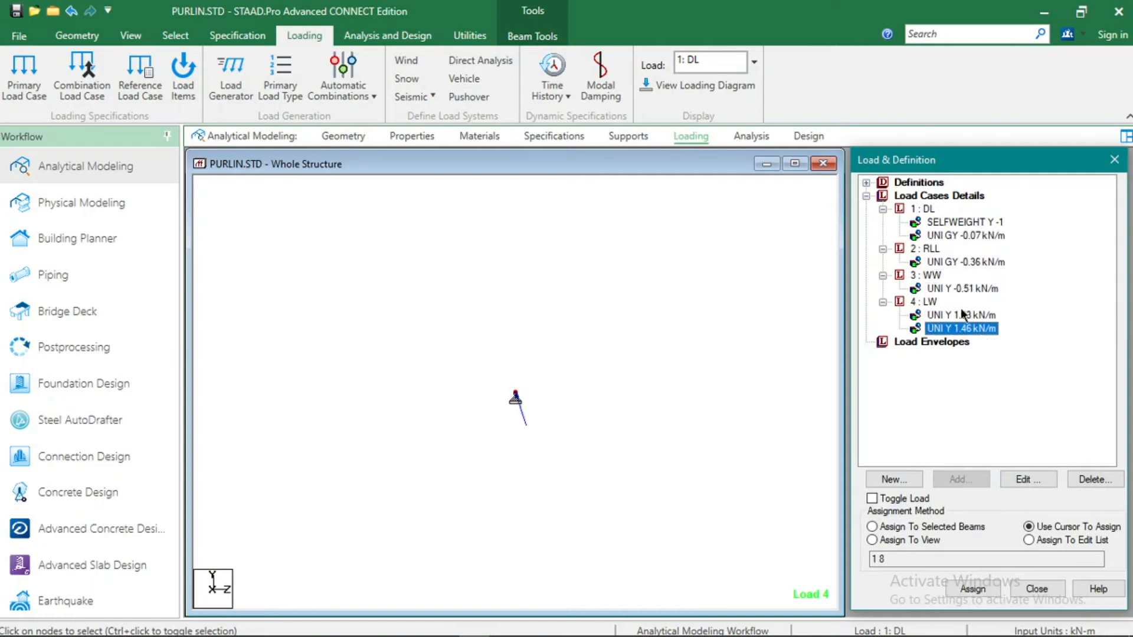
click(959, 265)
click(961, 291)
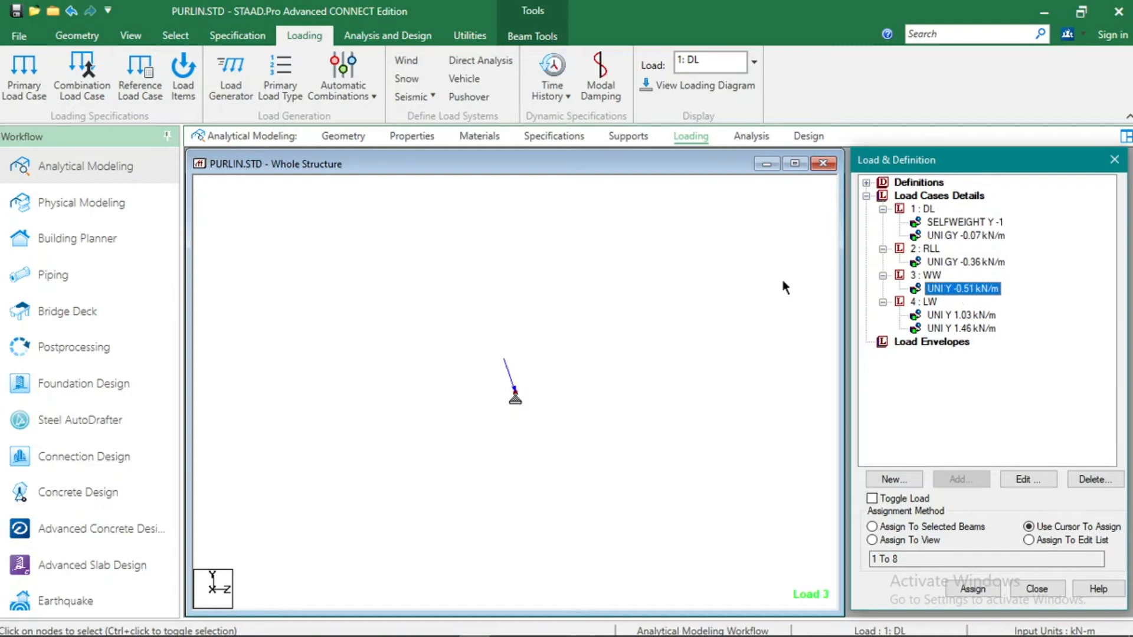
click(743, 284)
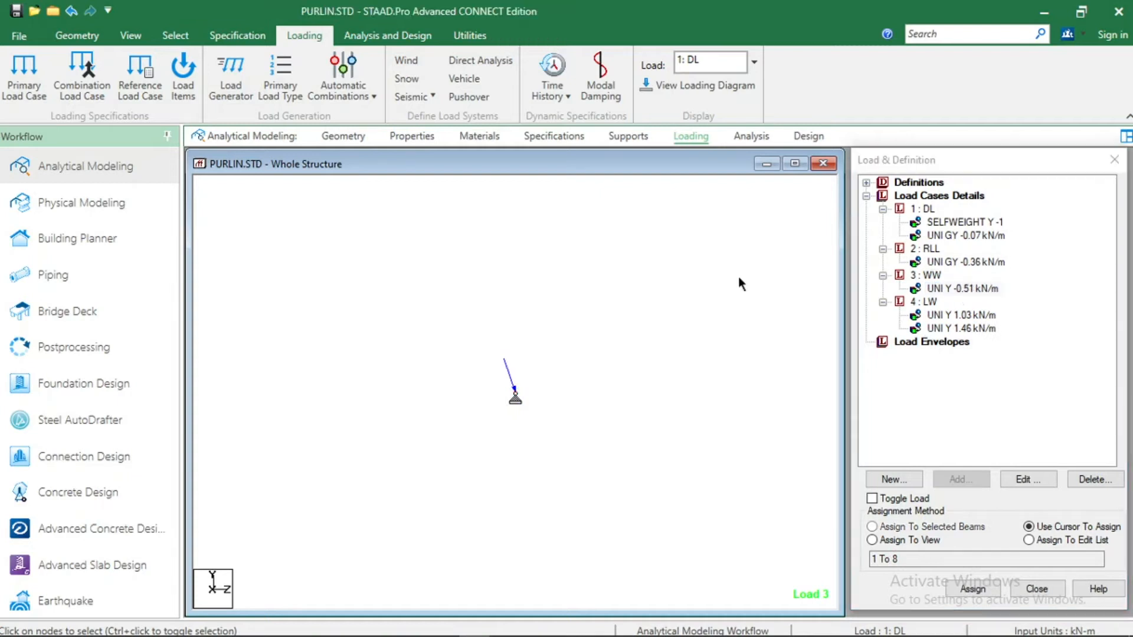
middle_click(576, 254)
click(644, 289)
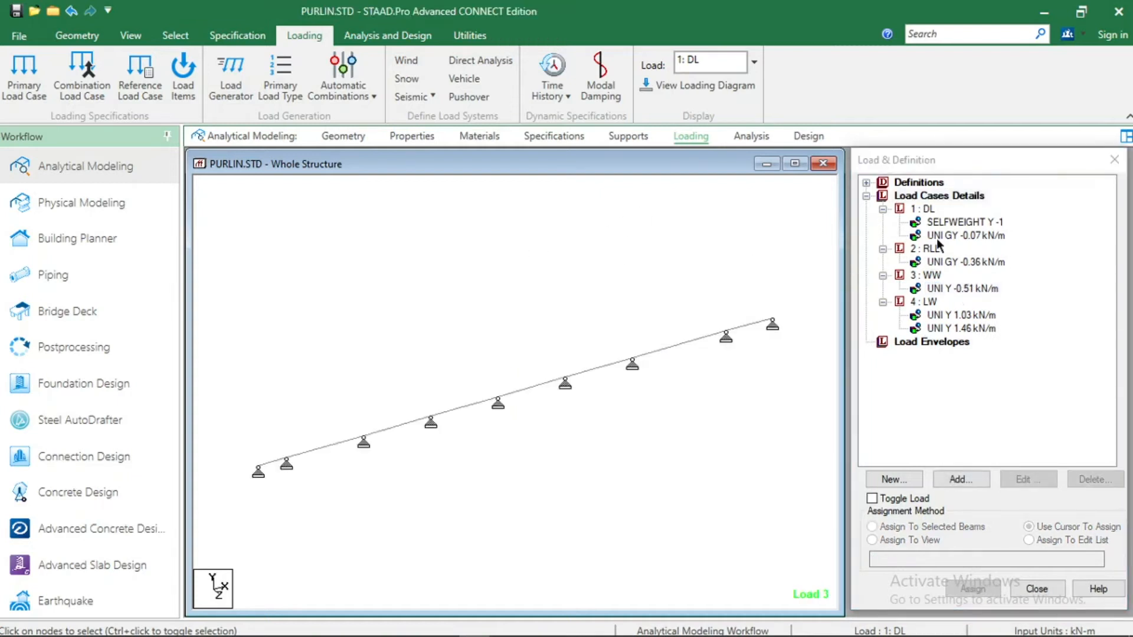
Step: Set up an automatic load combination for the load cases using the NSCP2015 code
click(934, 200)
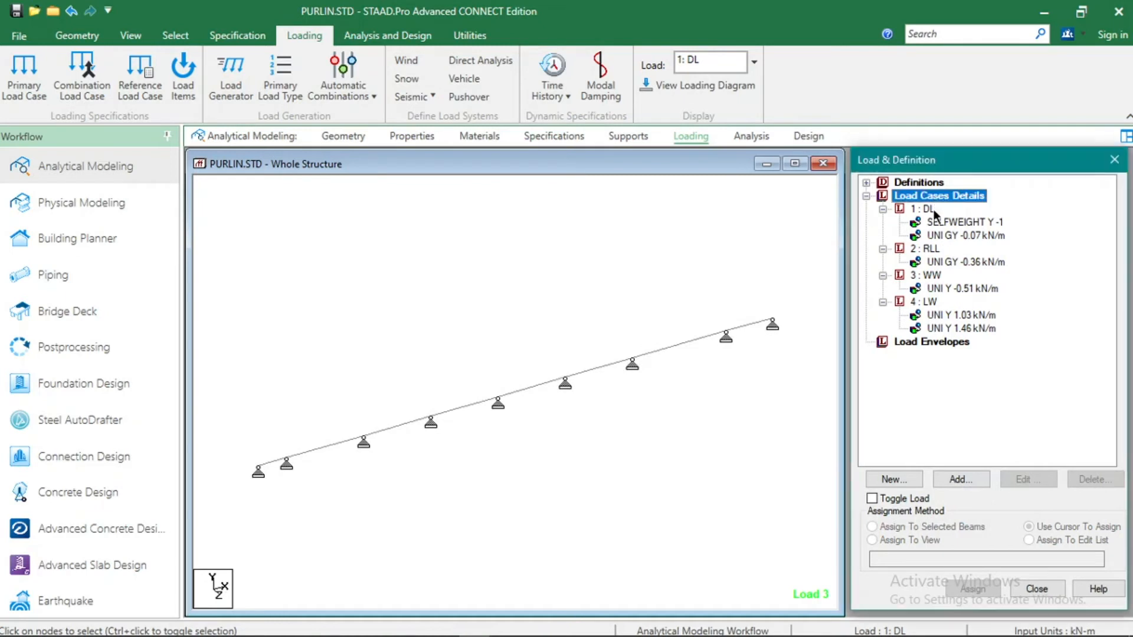
click(961, 480)
drag(565, 174, 405, 112)
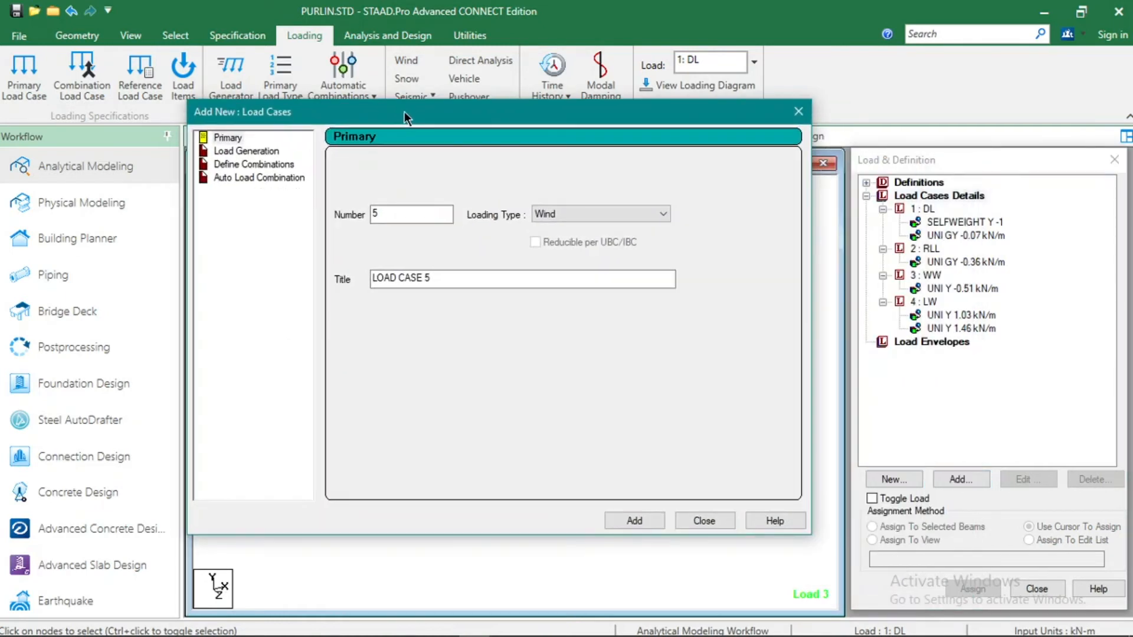
click(258, 177)
click(519, 166)
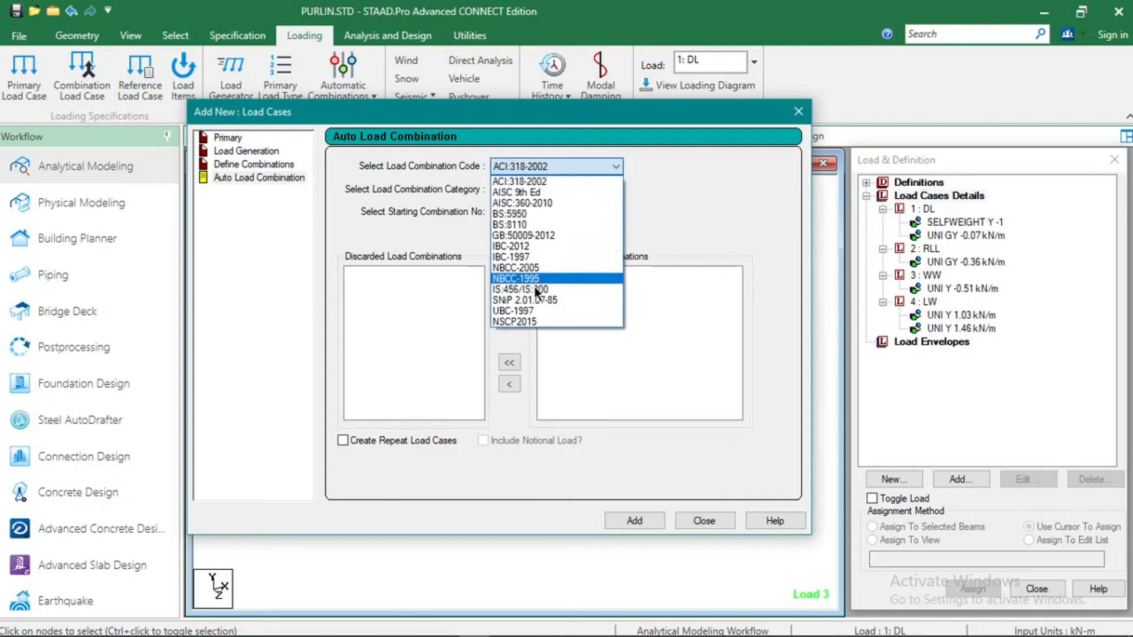
click(538, 320)
click(536, 362)
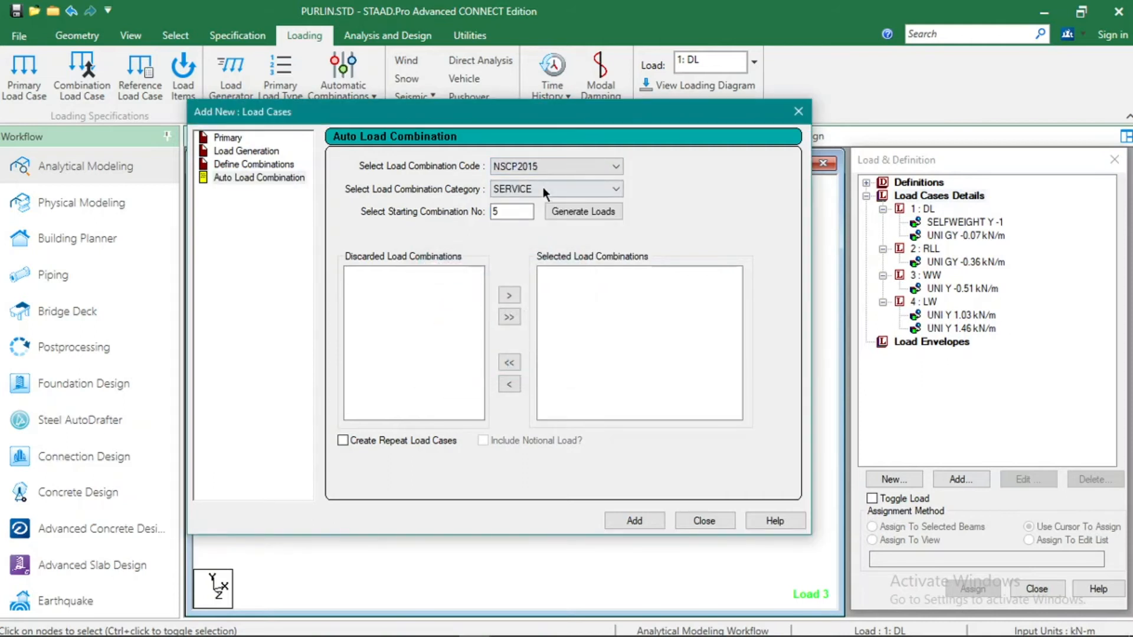
Step: Generate the combinations of category SERVICE_203.4.1 starting at number 5 and add them to the load cases
click(543, 187)
click(548, 236)
click(598, 214)
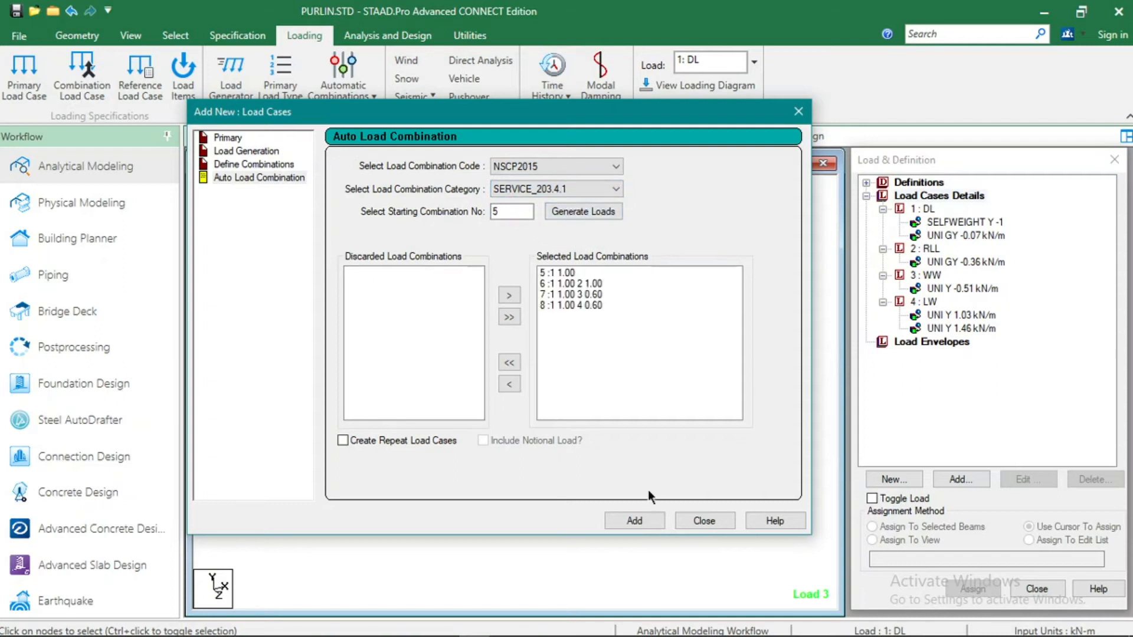
click(634, 520)
click(704, 521)
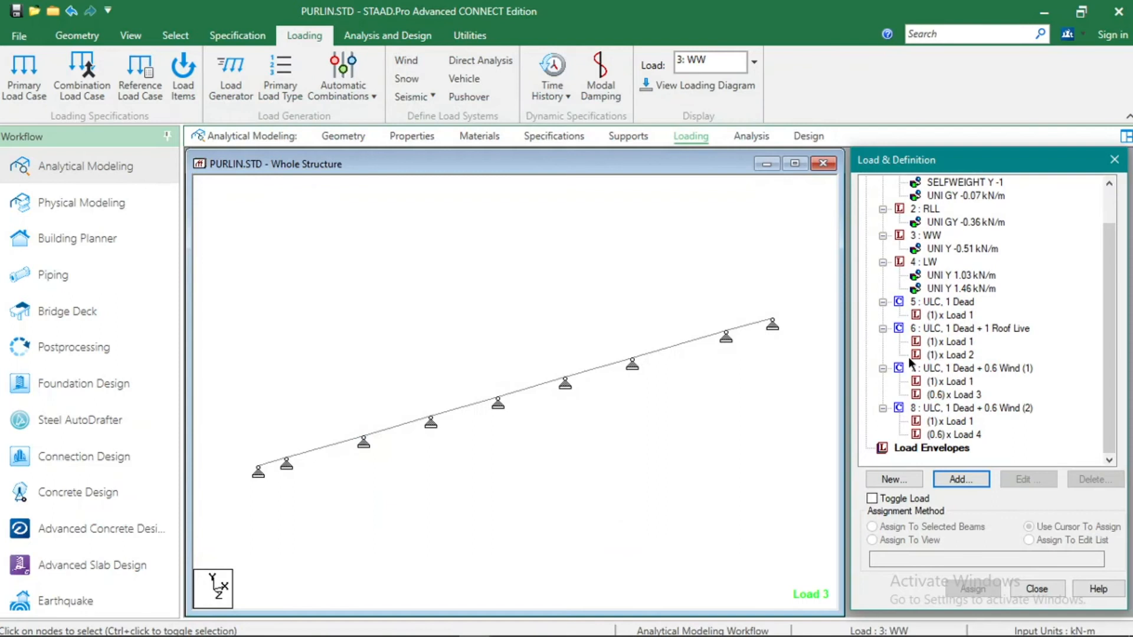
scroll(908, 356, up, 1)
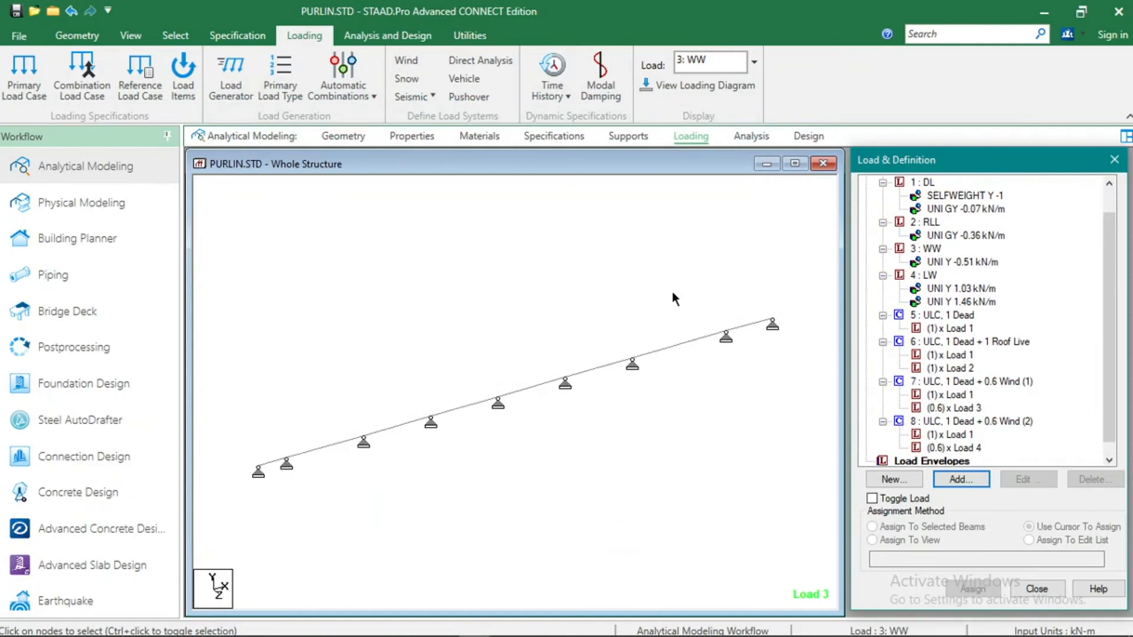
click(671, 291)
Step: Add a Perform Analysis command to the purlin model
click(748, 137)
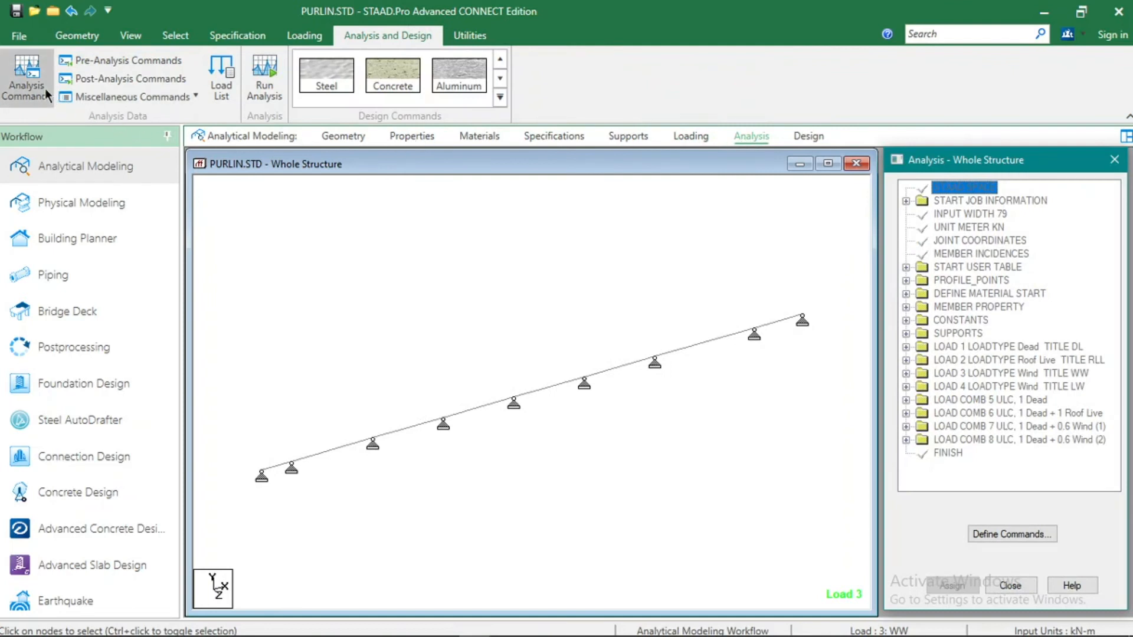
click(27, 76)
click(595, 567)
click(741, 567)
Step: Add a post-analysis load list containing only combination 6, ULC, 1 Dead + 1 Roof Live
click(147, 78)
scroll(1123, 357, down, 1)
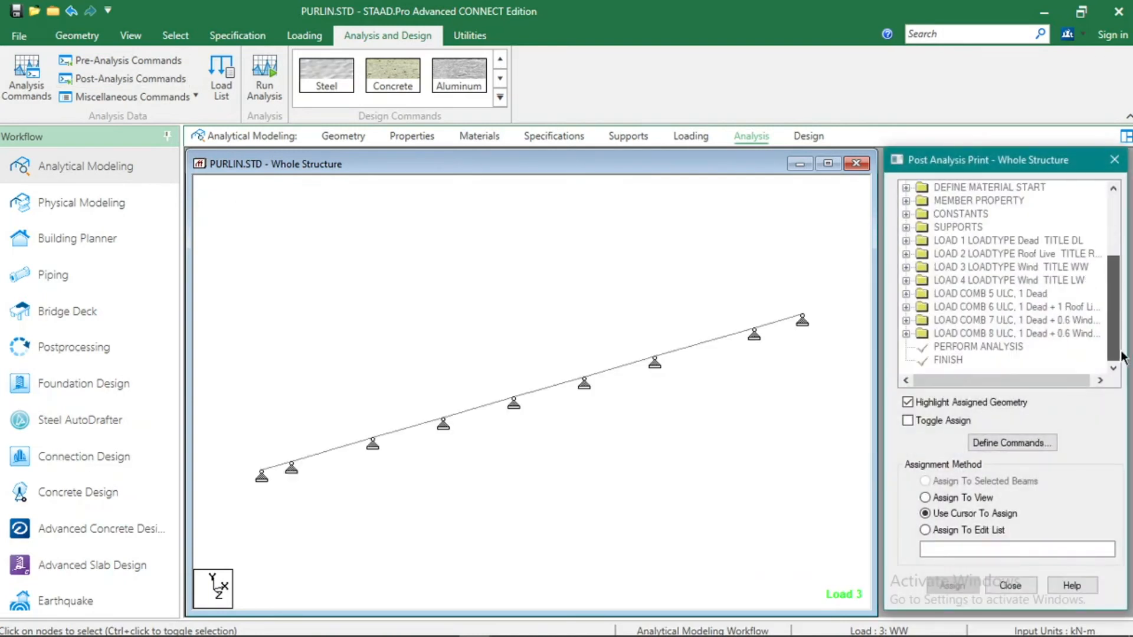
click(1025, 442)
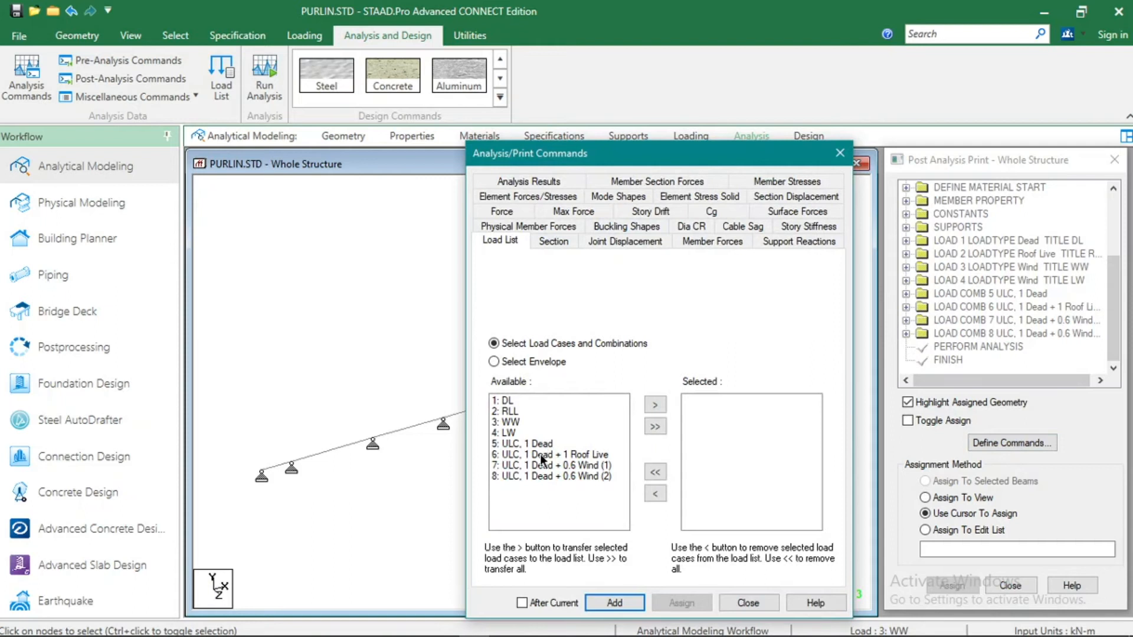
click(555, 456)
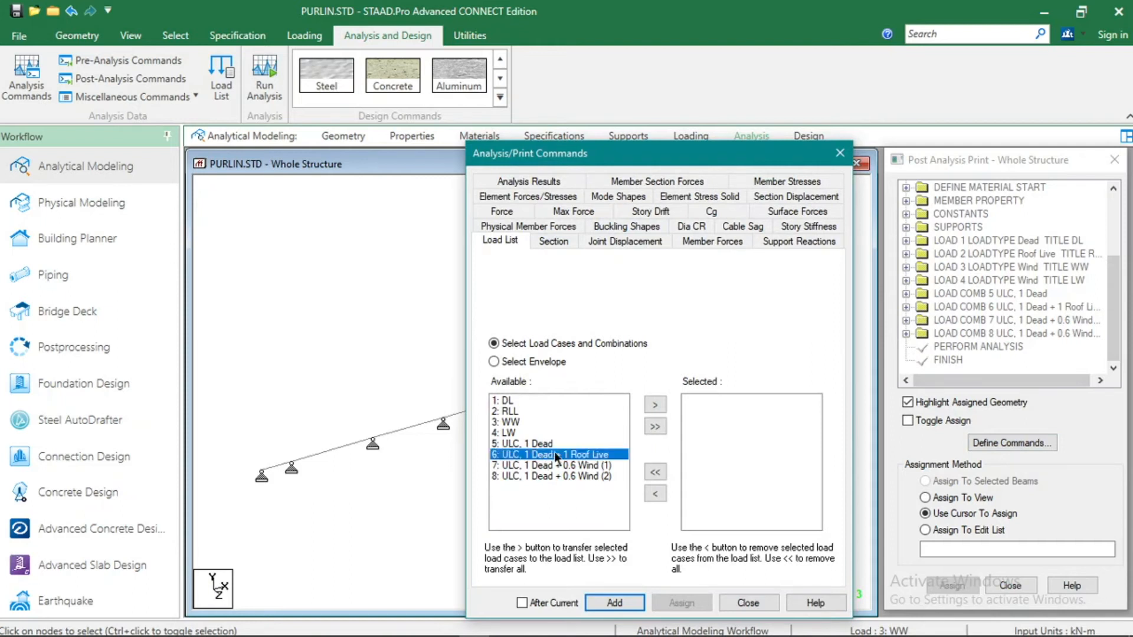
click(654, 404)
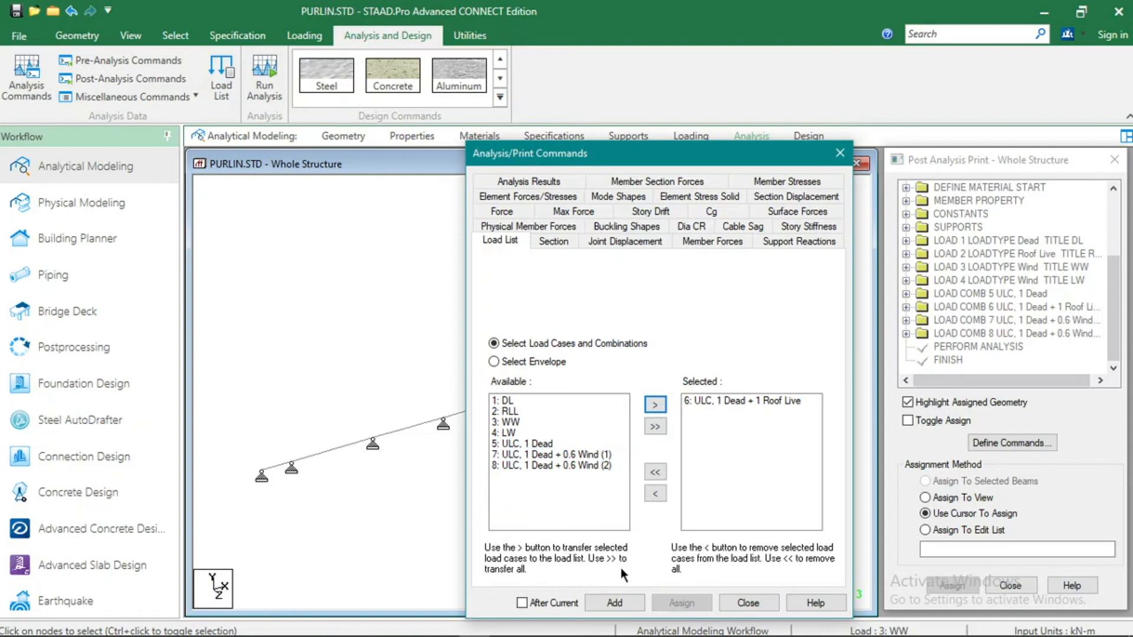
click(615, 603)
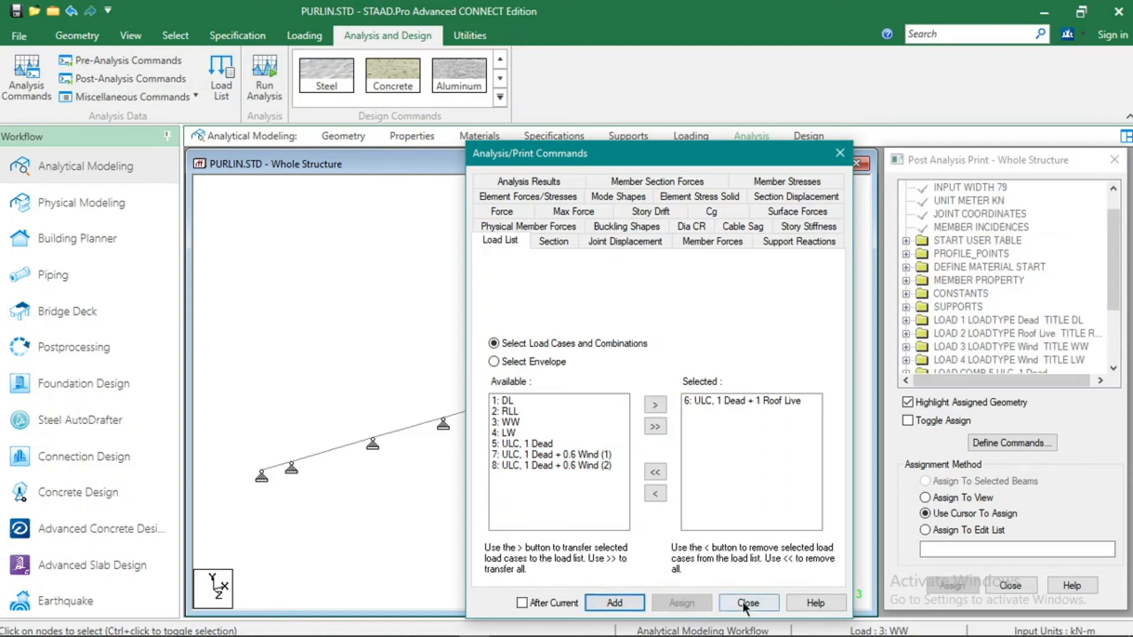
click(747, 603)
scroll(1108, 278, down, 3)
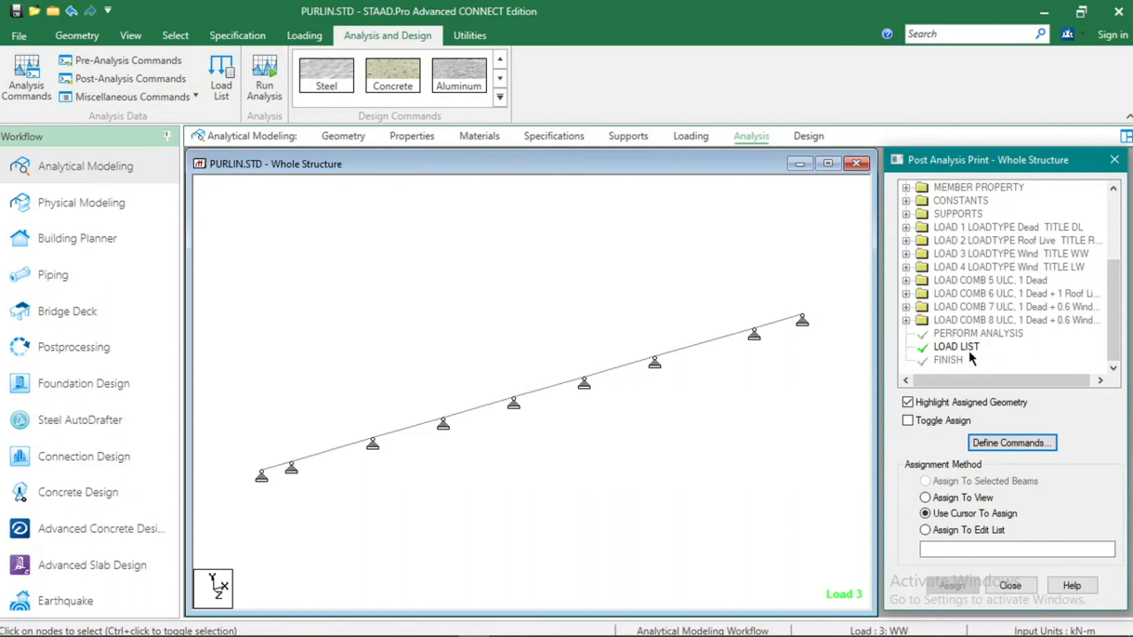
click(1012, 442)
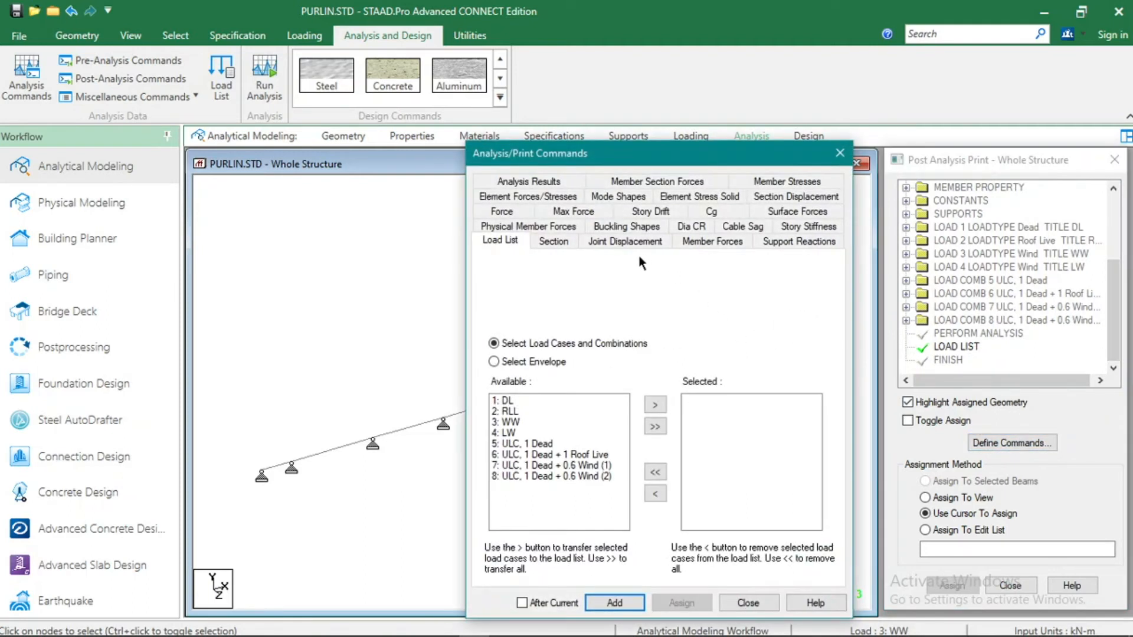
click(842, 151)
Step: Save the modified purlin model, run the analysis, and open its output file, closing the viewer when done
click(264, 76)
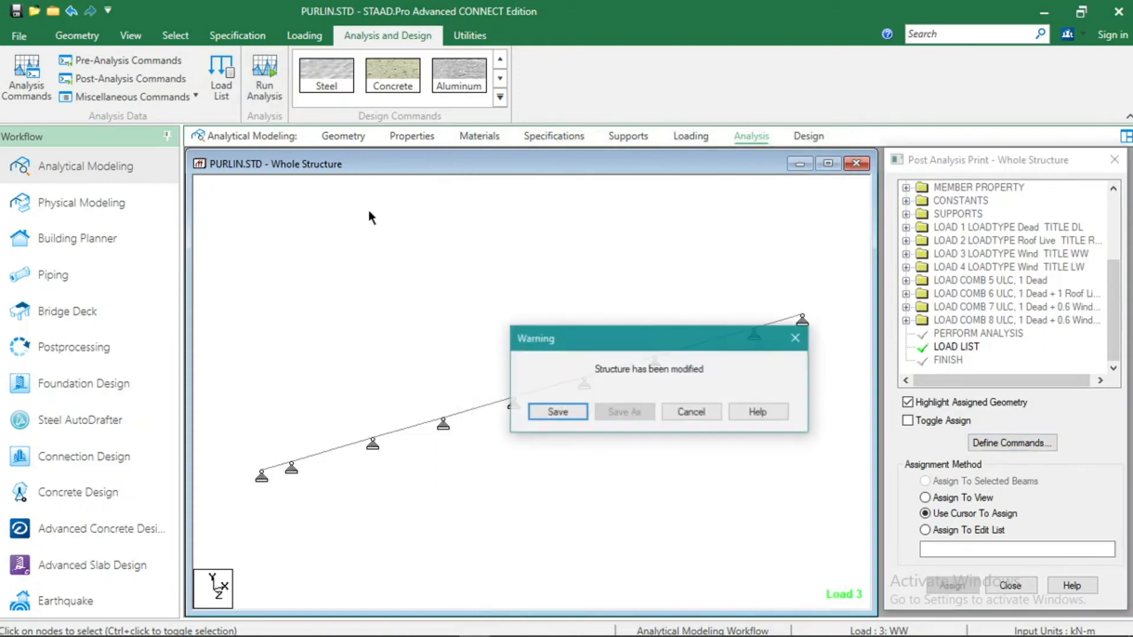
click(540, 411)
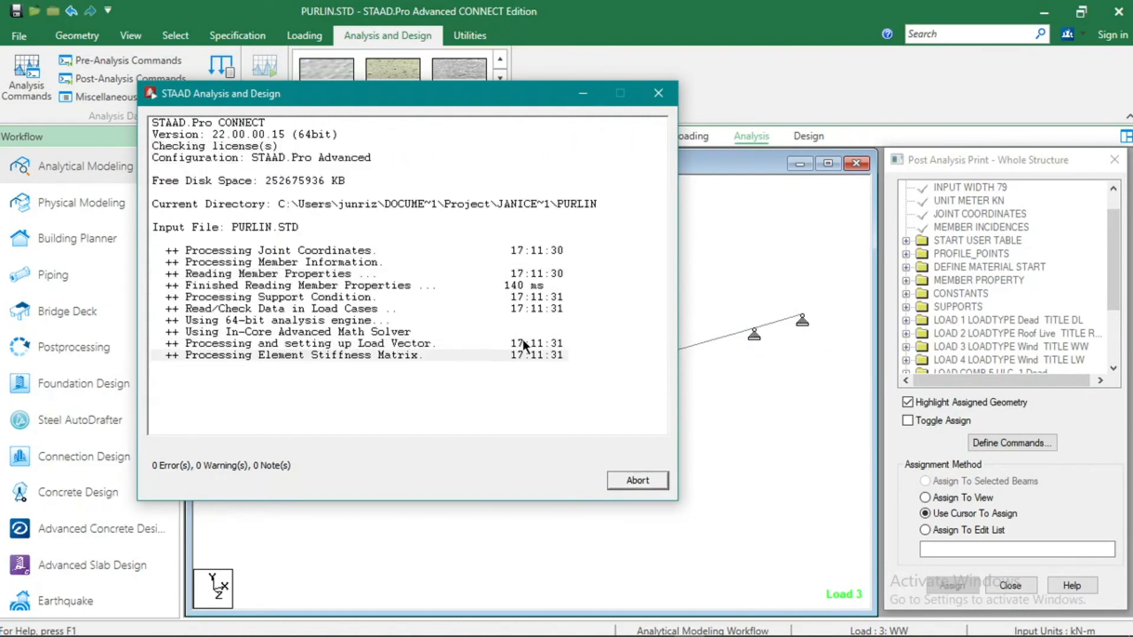
click(225, 449)
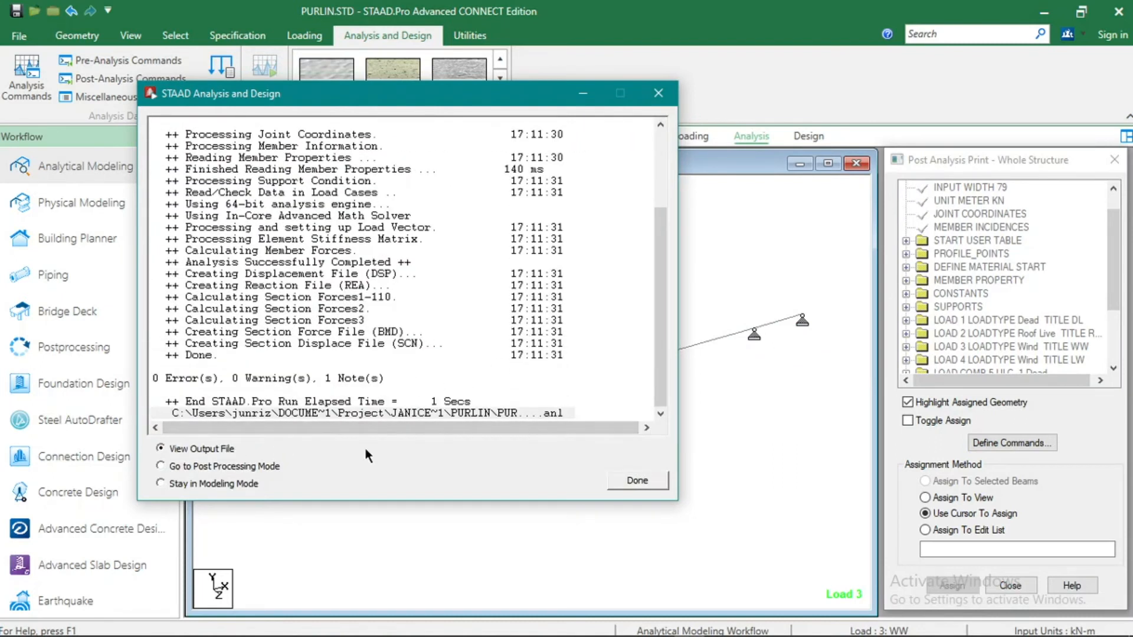
click(608, 480)
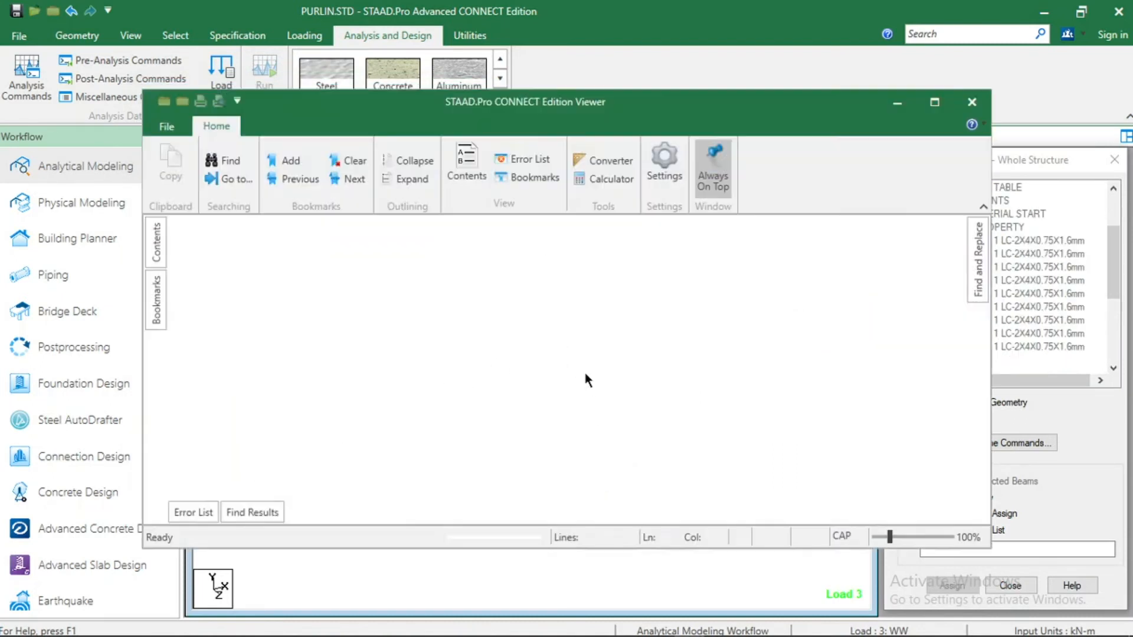
click(972, 102)
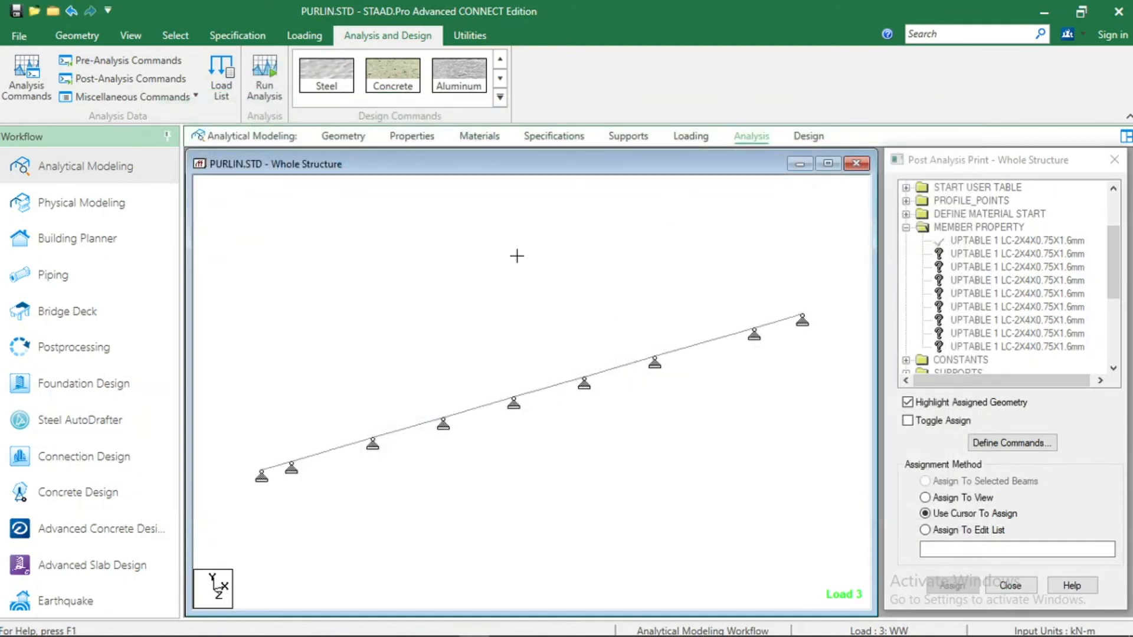
Step: Enter Postprocessing with only load case 6, ULC, 1 Dead + 1 Roof Live, selected for the results
click(90, 352)
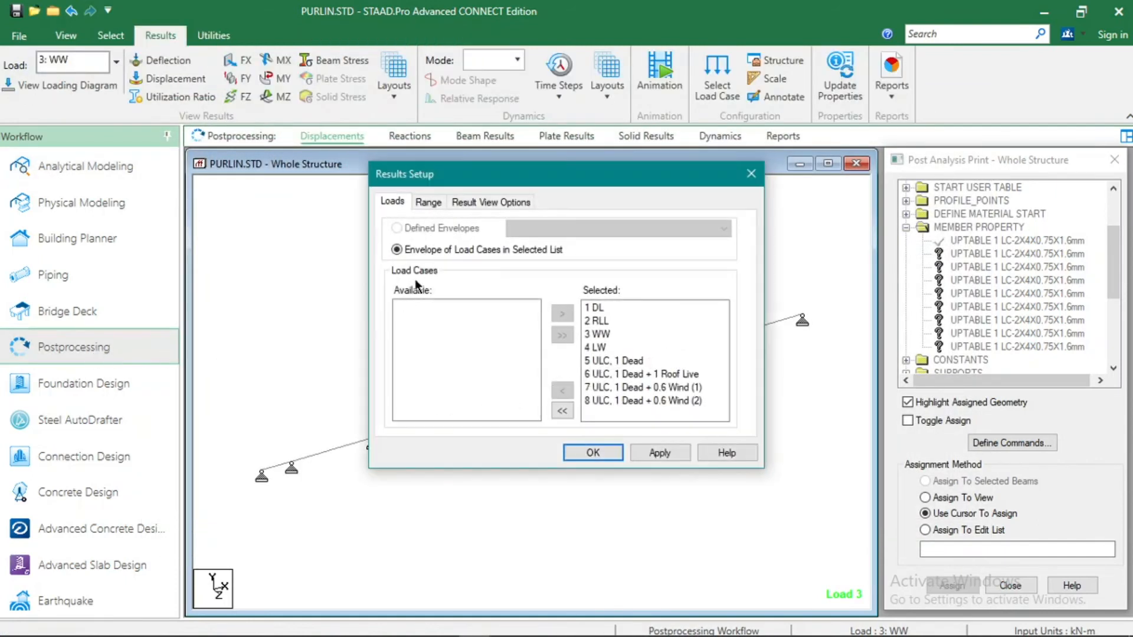
click(563, 410)
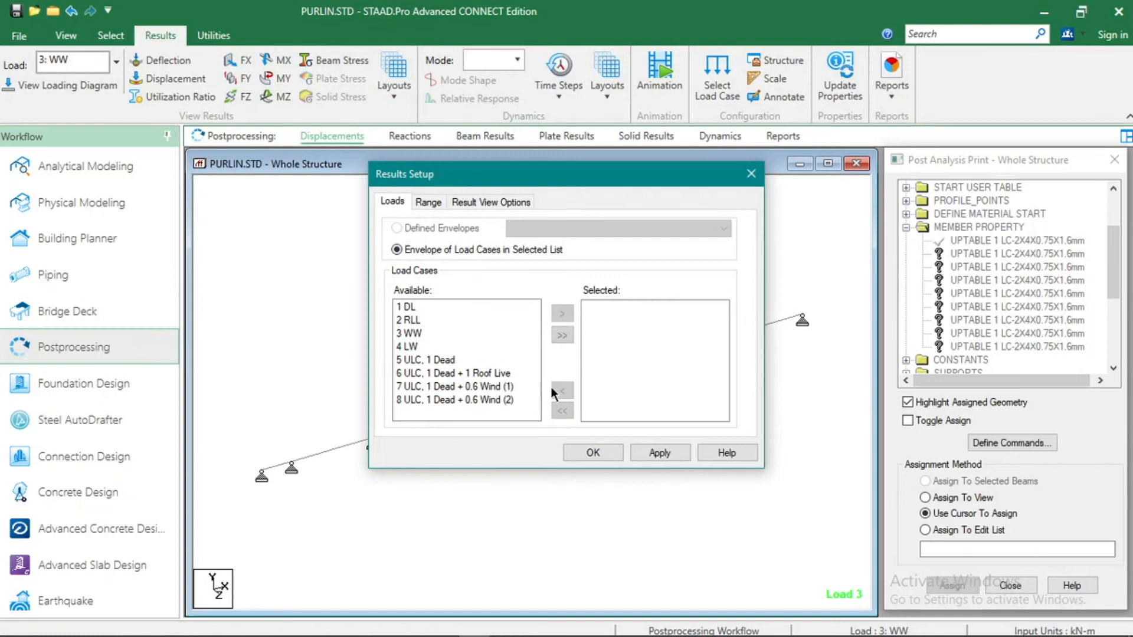
click(514, 373)
click(562, 314)
click(643, 443)
click(608, 452)
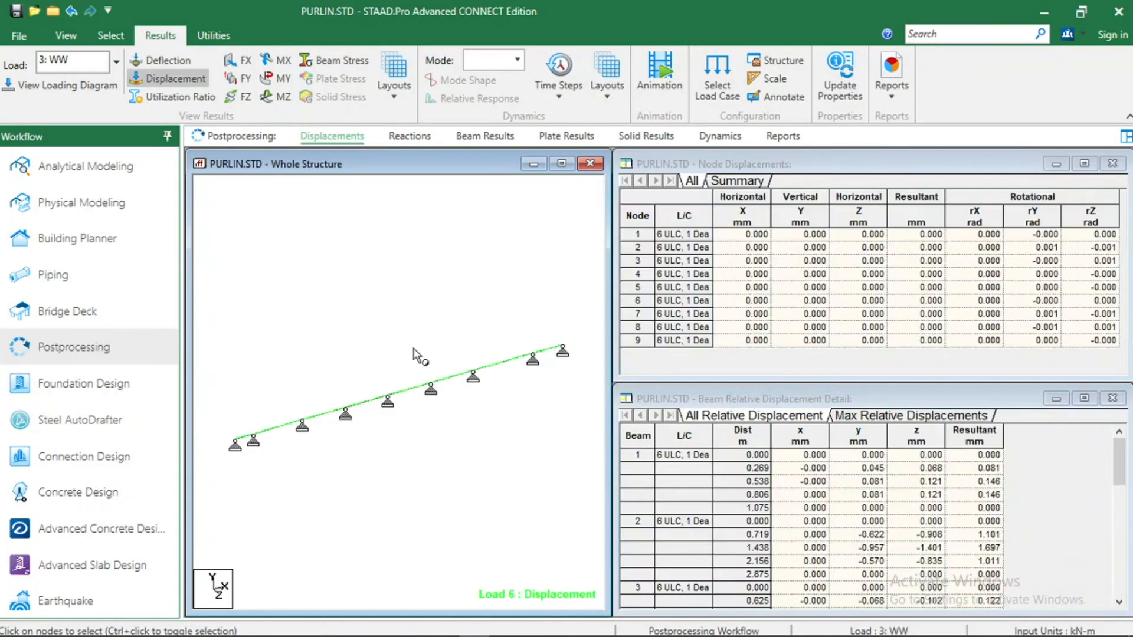
Step: Scale the load 6 displacement diagram to a legible size and view the purlin from the front, in the X-Y plane
ctrl+scroll(316, 419, up, 5)
ctrl+scroll(318, 419, down, 3)
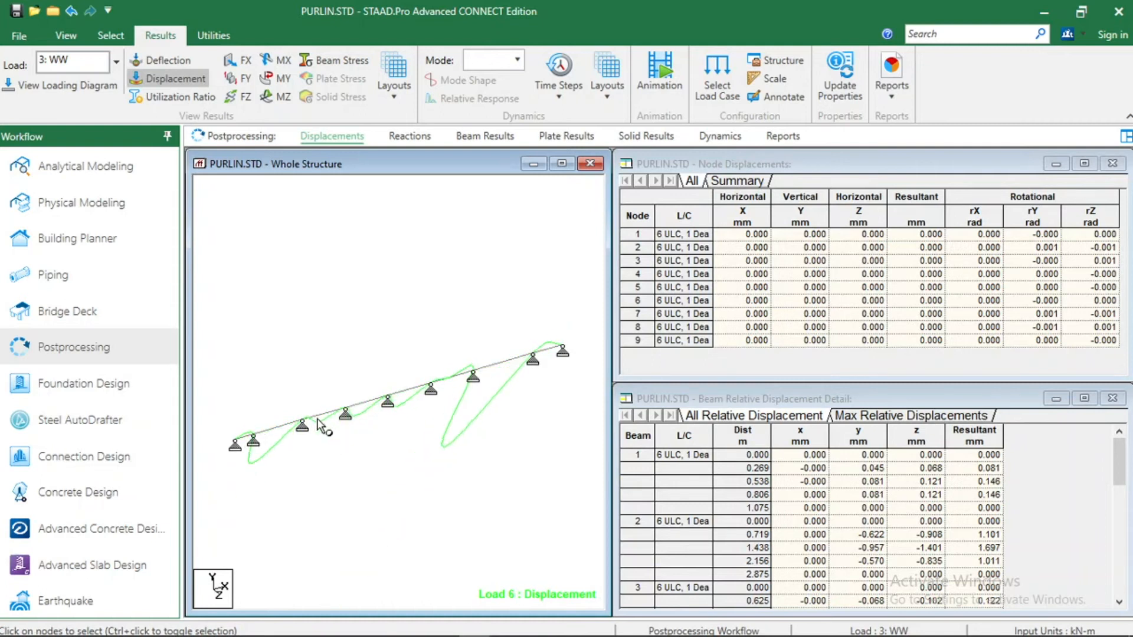
click(179, 65)
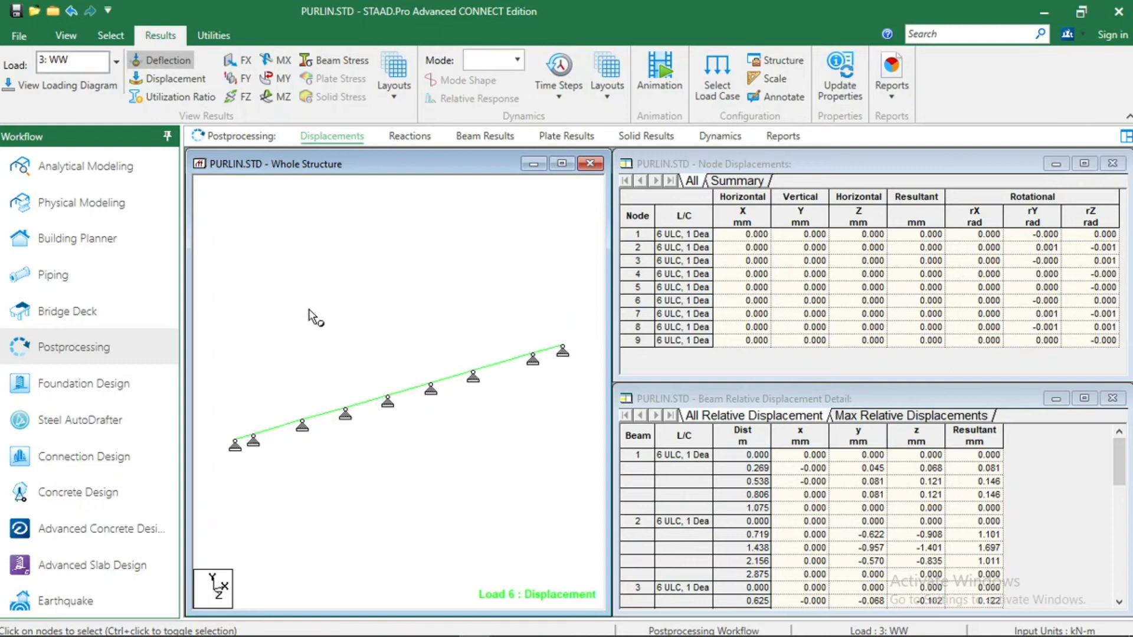
click(172, 77)
ctrl+scroll(296, 365, down, 5)
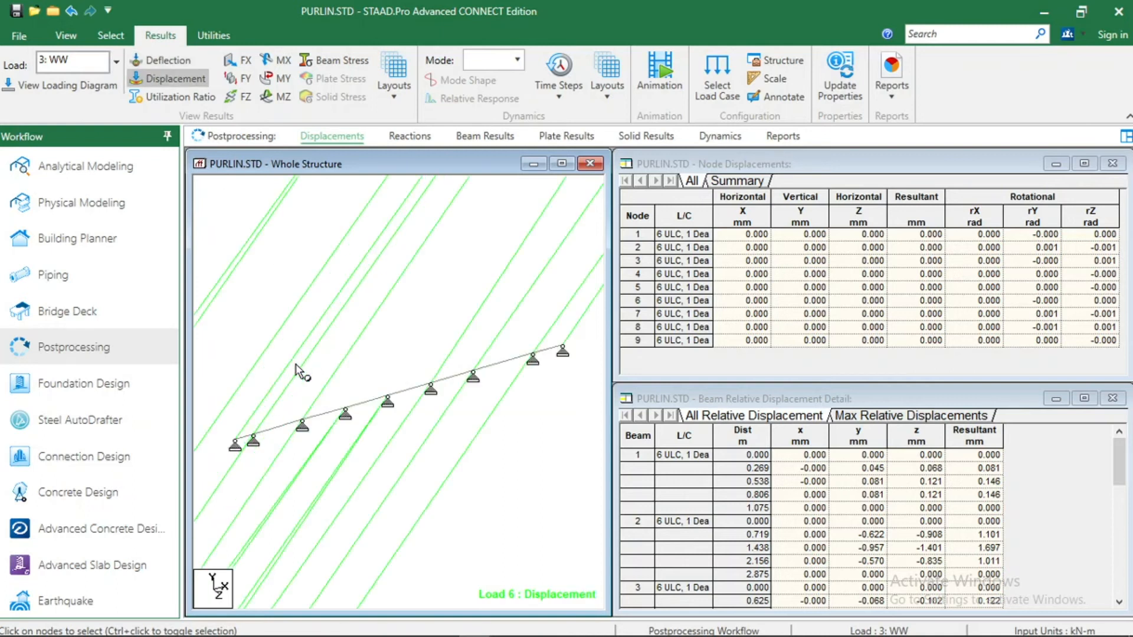
ctrl+scroll(295, 365, down, 2)
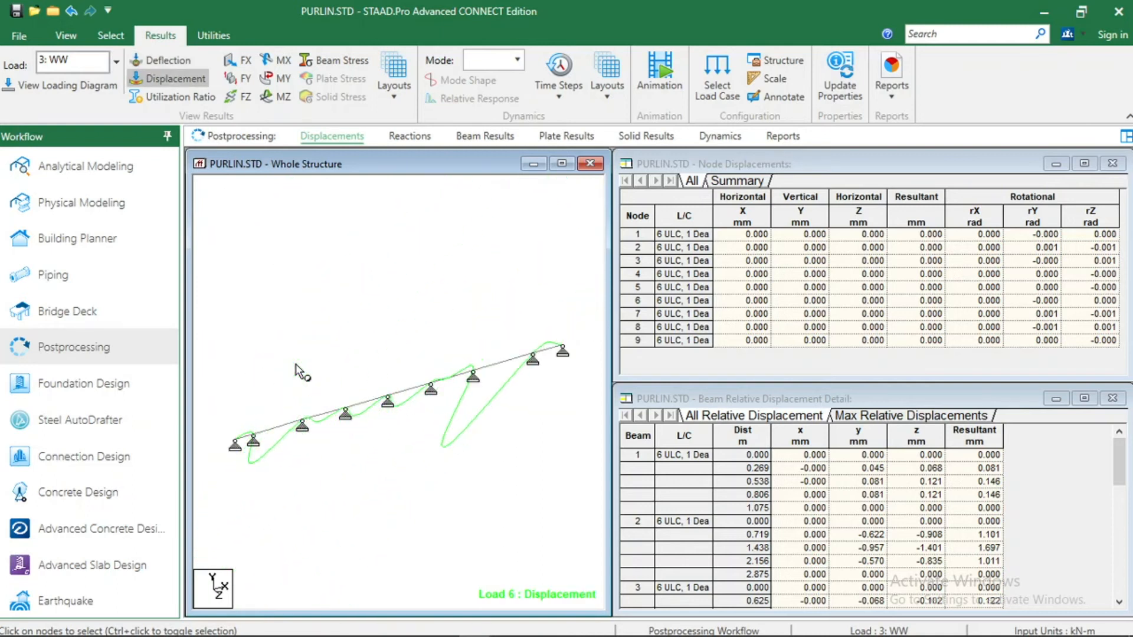
ctrl+scroll(295, 365, up, 1)
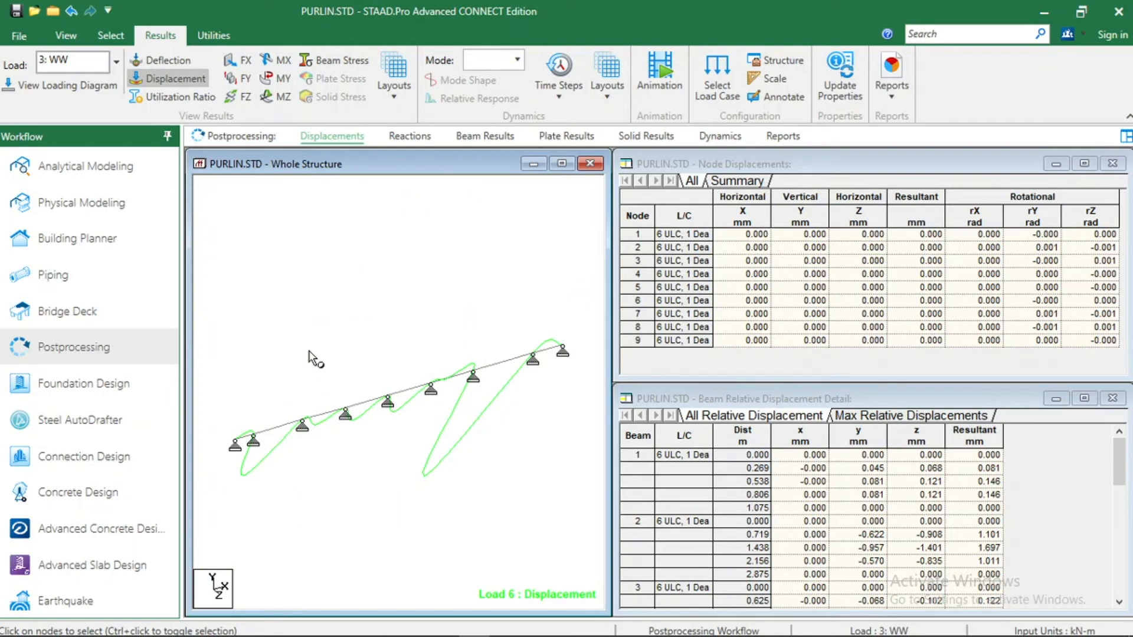
ctrl+scroll(319, 382, down, 2)
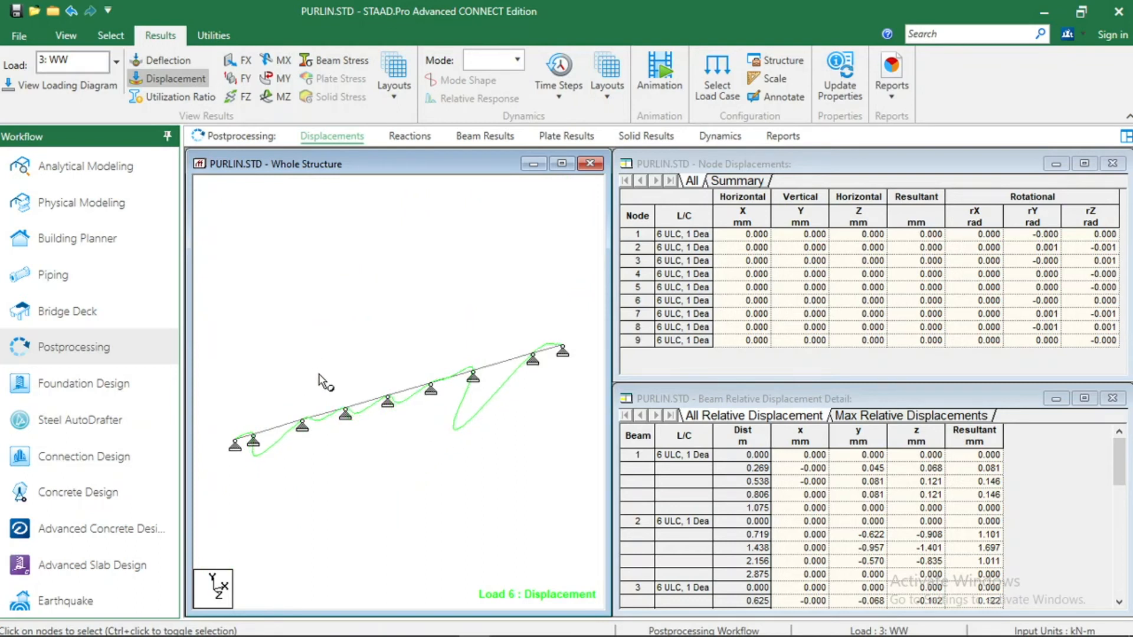
right_click(299, 286)
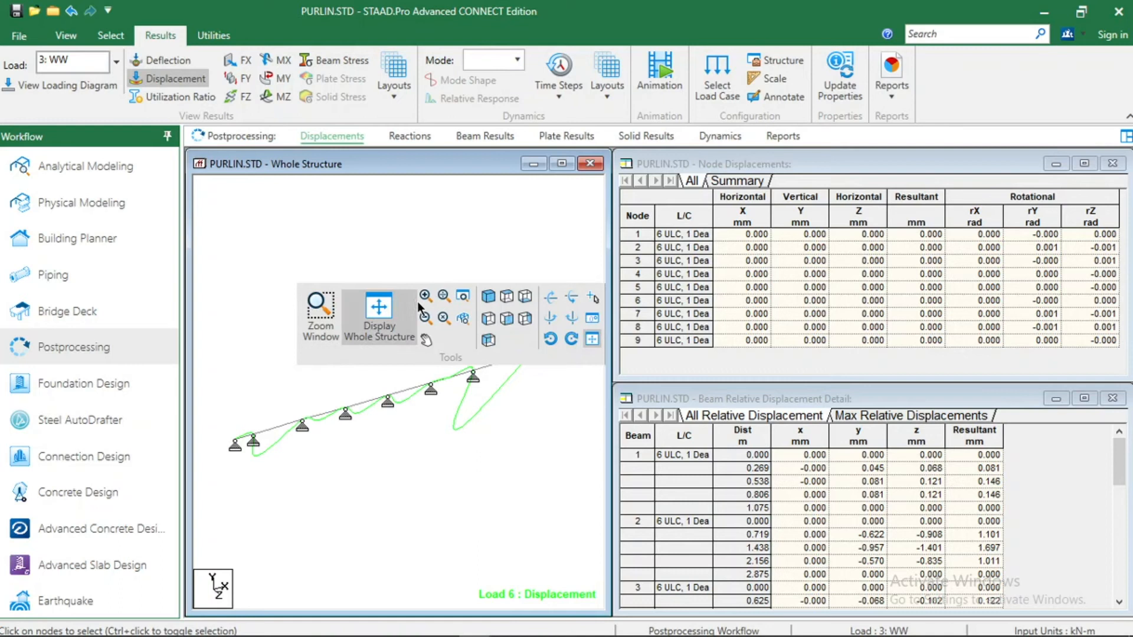
click(506, 318)
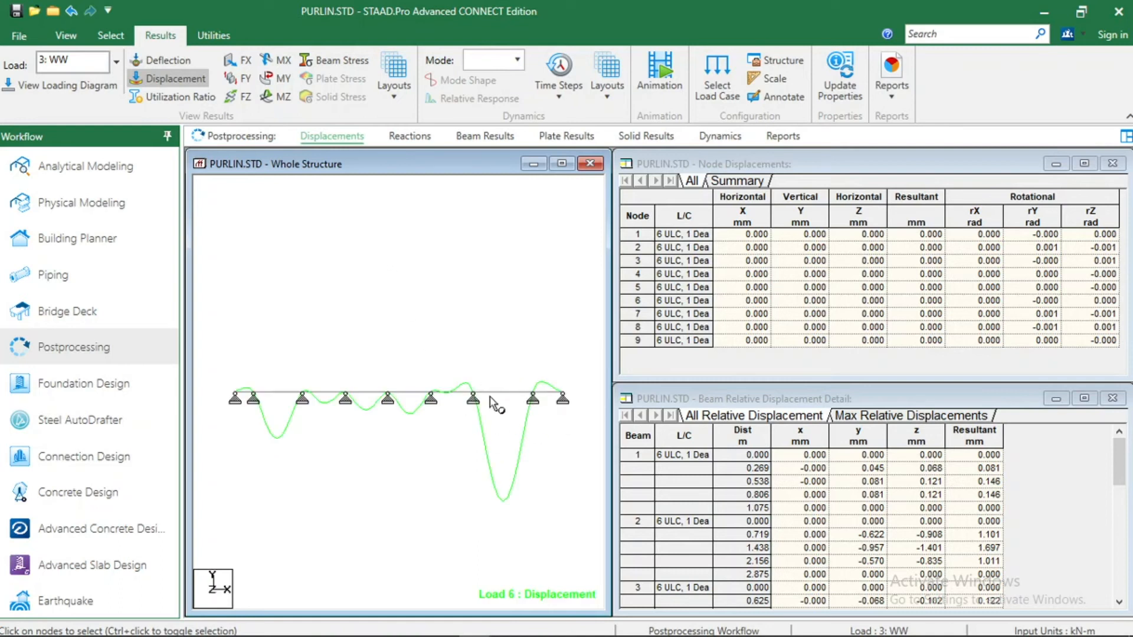
Step: Switch to the Beams Cursor and check the relative displacements of beam 7, the longest span
right_click(399, 258)
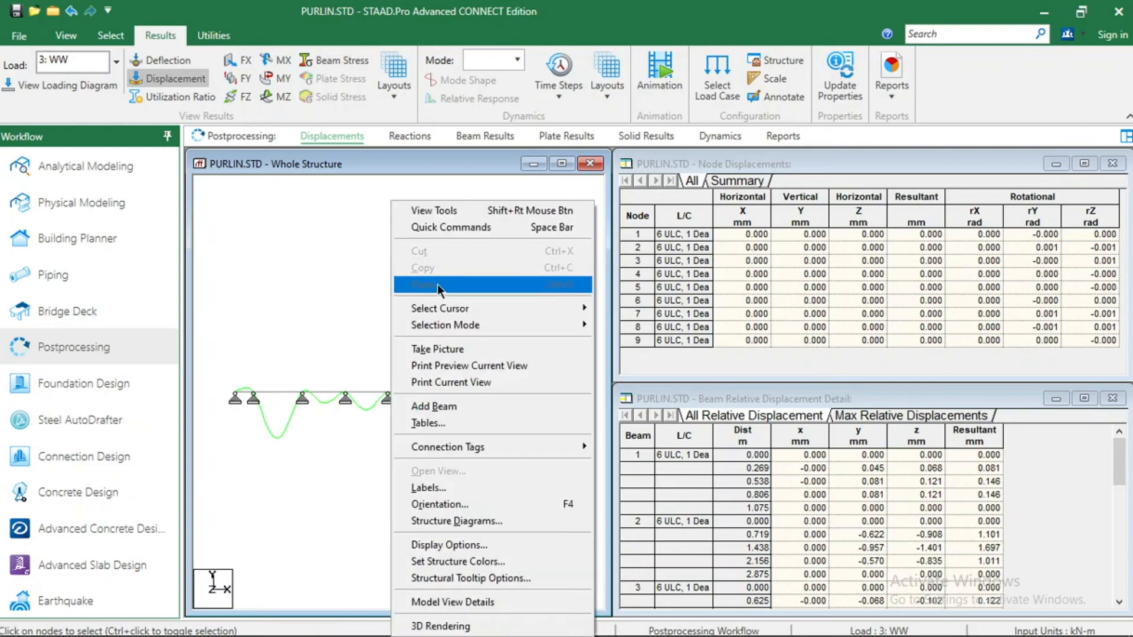
mouse_move(483, 318)
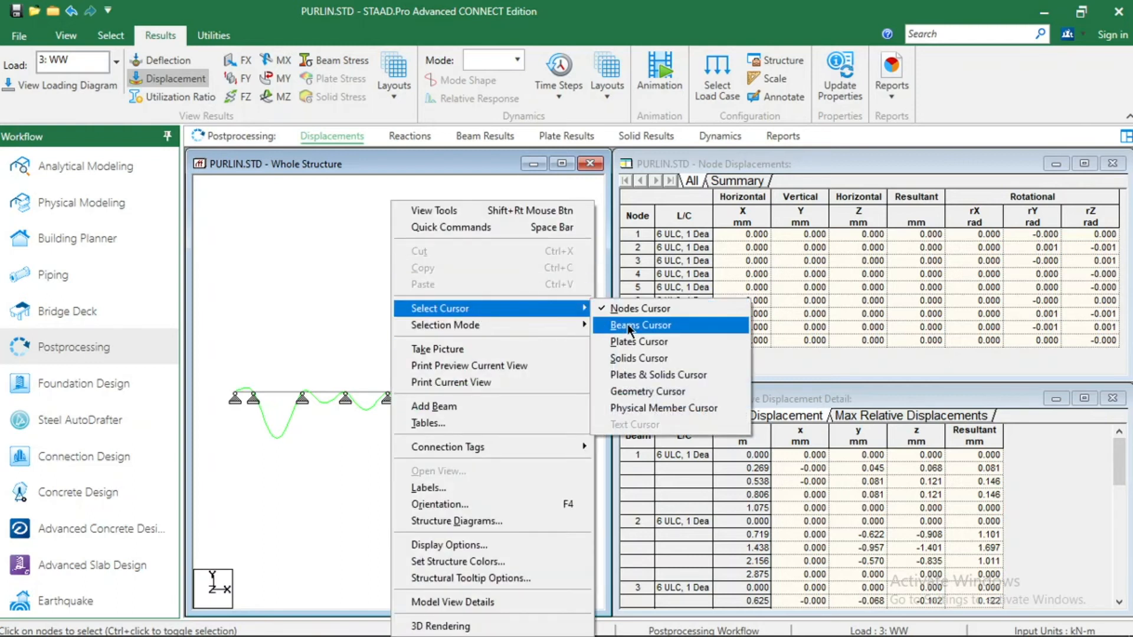
click(632, 325)
click(511, 392)
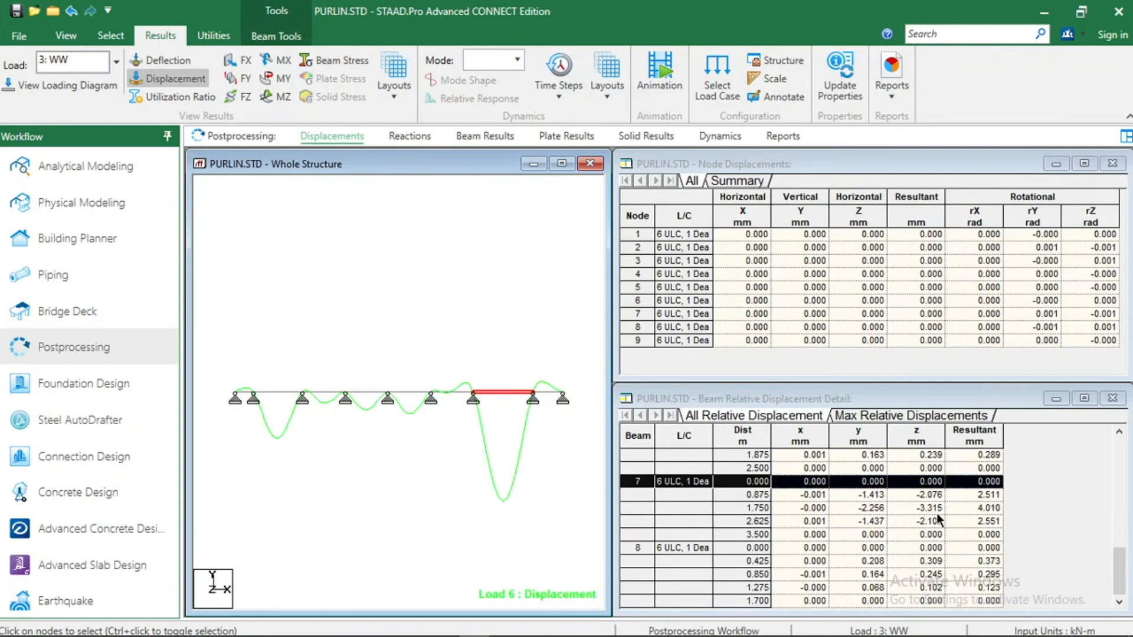
click(962, 514)
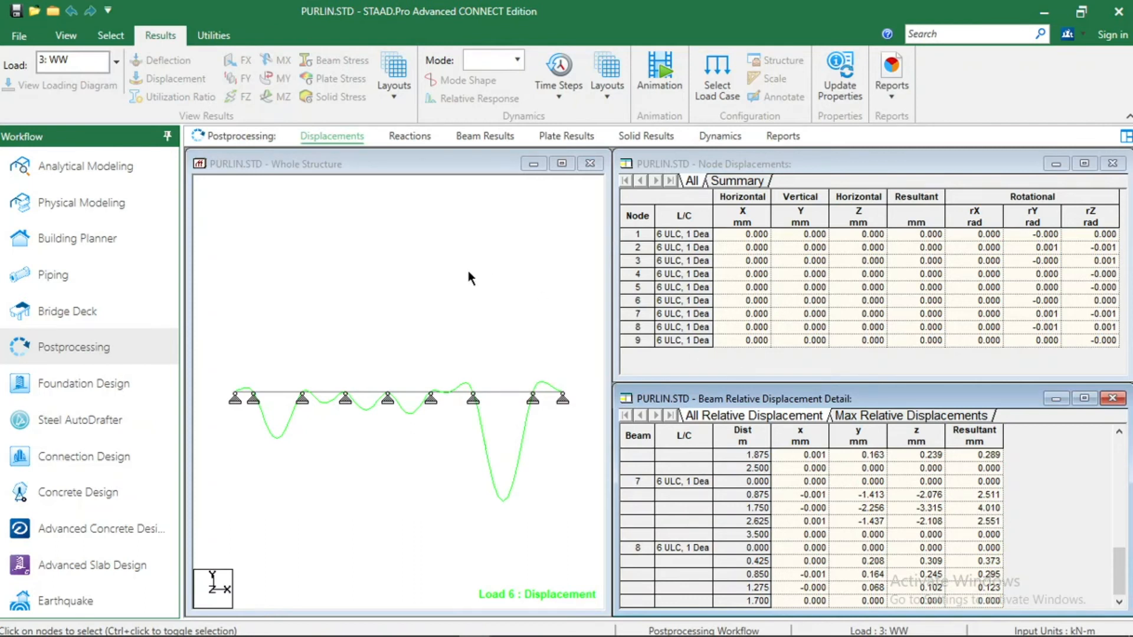
Step: Switch to the LOADGEN_GUIDE workbook in Excel and label cell E6 of Sheet4 "ALLOW. DEF"
key(alt+Tab)
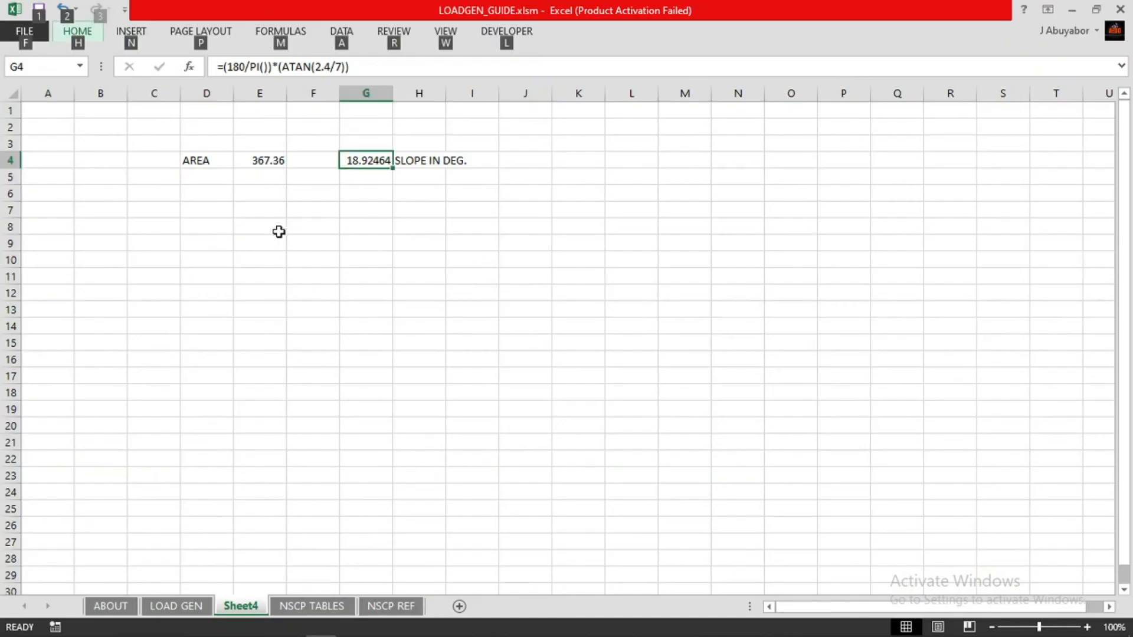
click(260, 196)
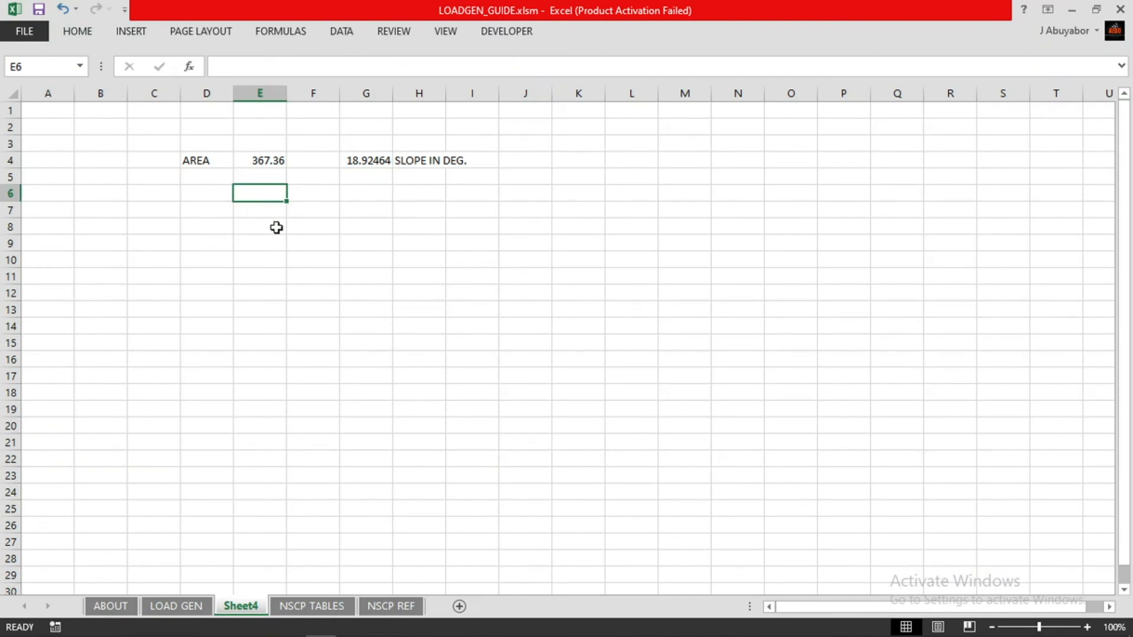
text(DEFLE)
key(BackSpace)
key(BackSpace)
key(BackSpace)
key(BackSpace)
key(BackSpace)
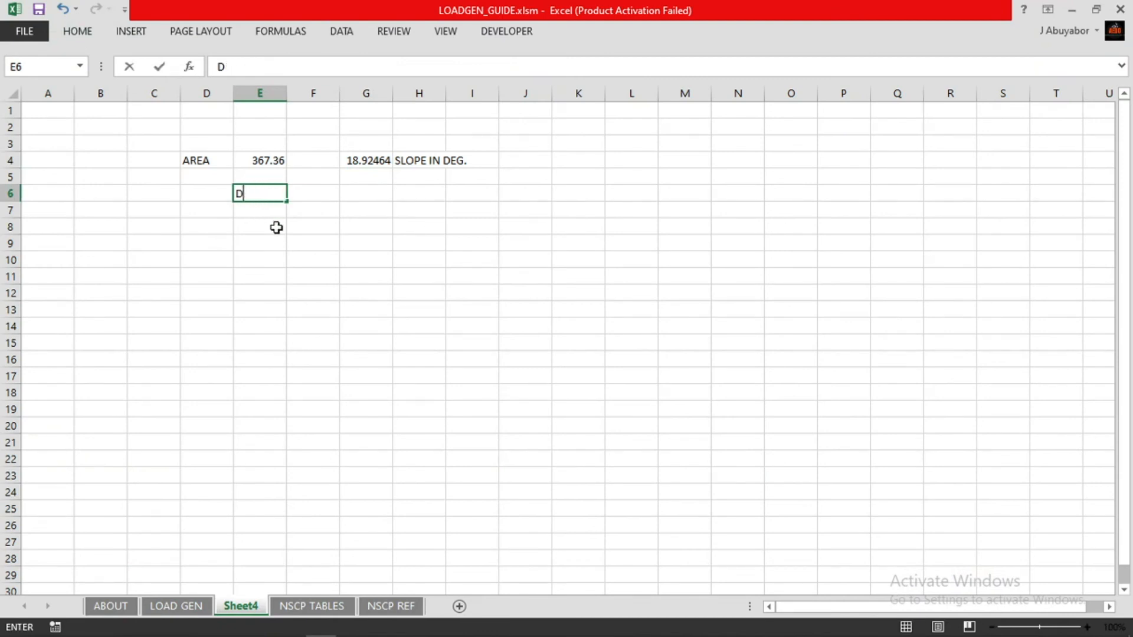
text(ALLOW. DEF)
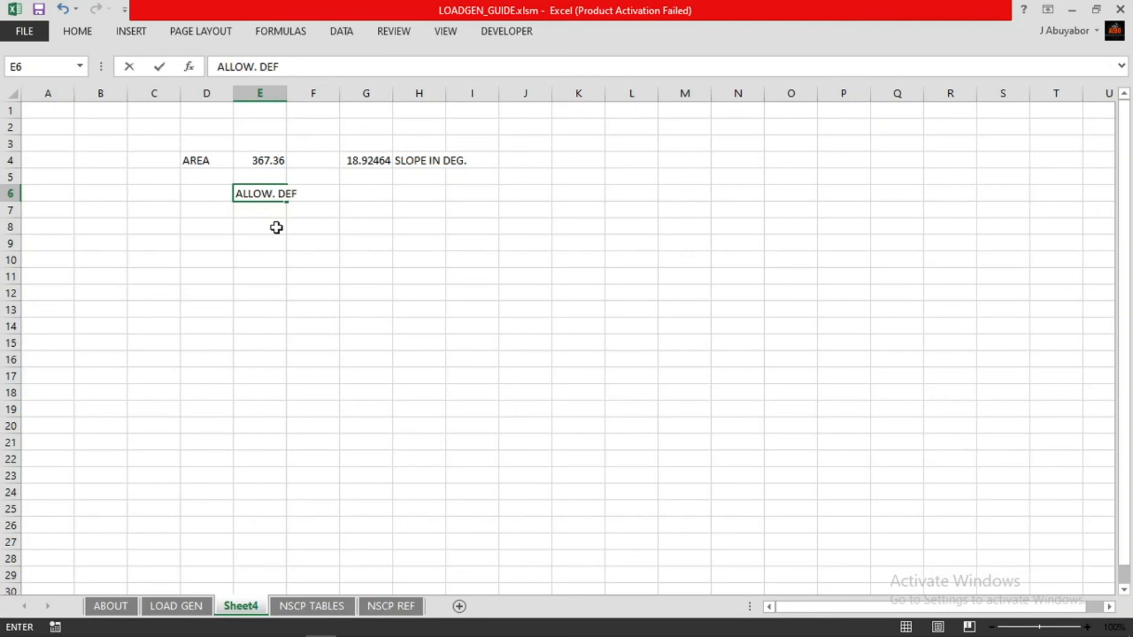
key(Tab)
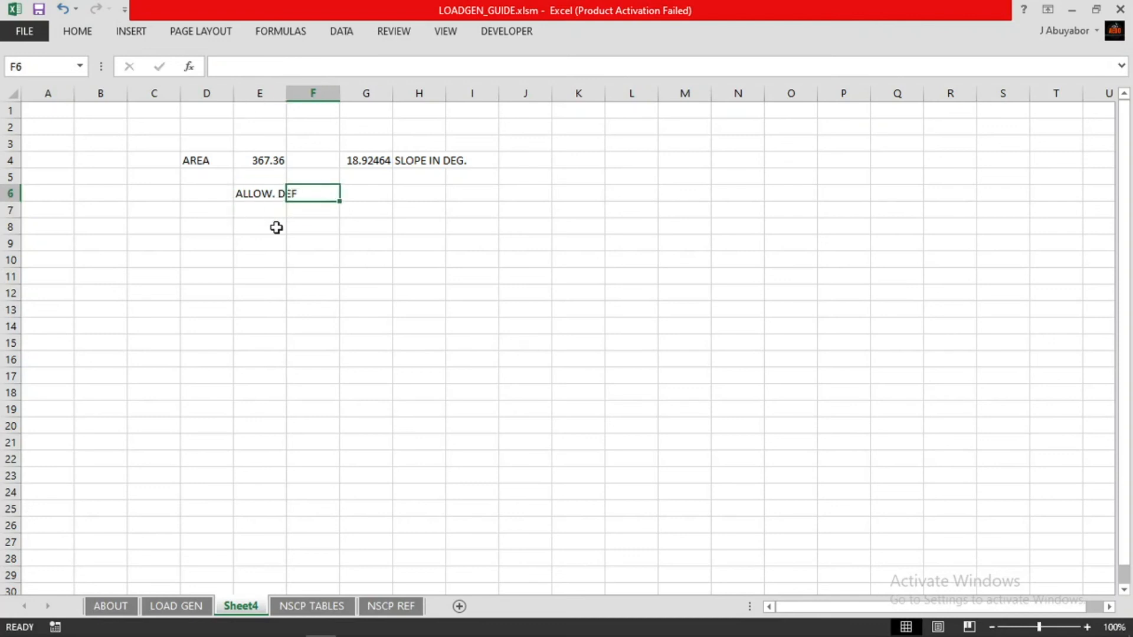
Step: Enter the allowable deflection formula =3700/240 in cell F6 and the unit "mm" in G6
text(=3700)
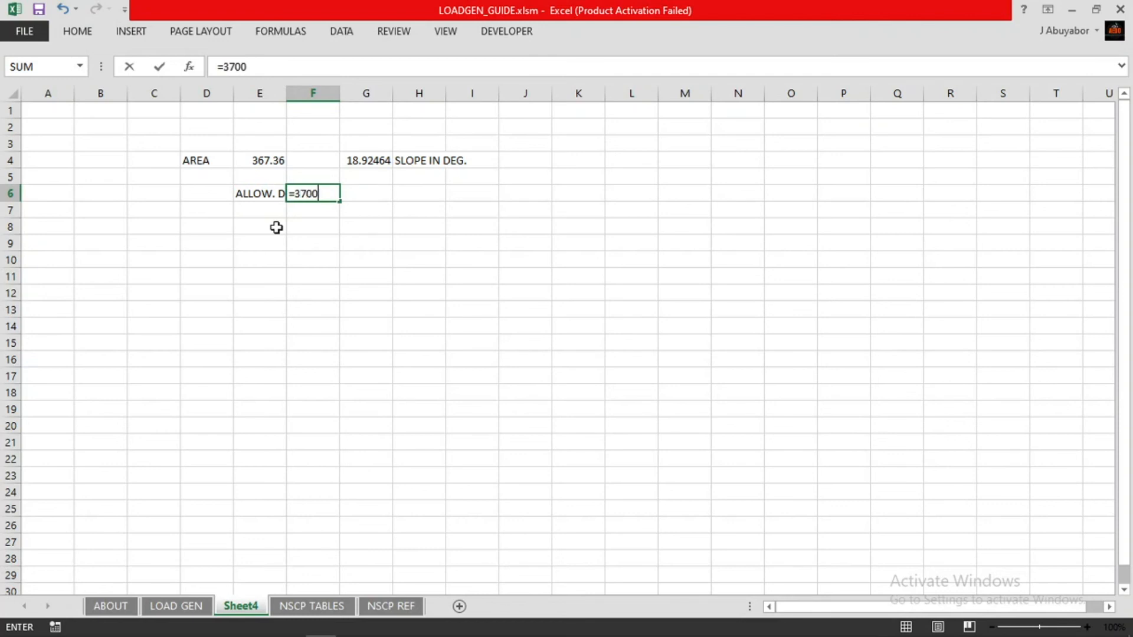
text(/240)
key(Return)
key(Up)
key(Right)
text(mm)
key(Return)
key(Up)
key(Left)
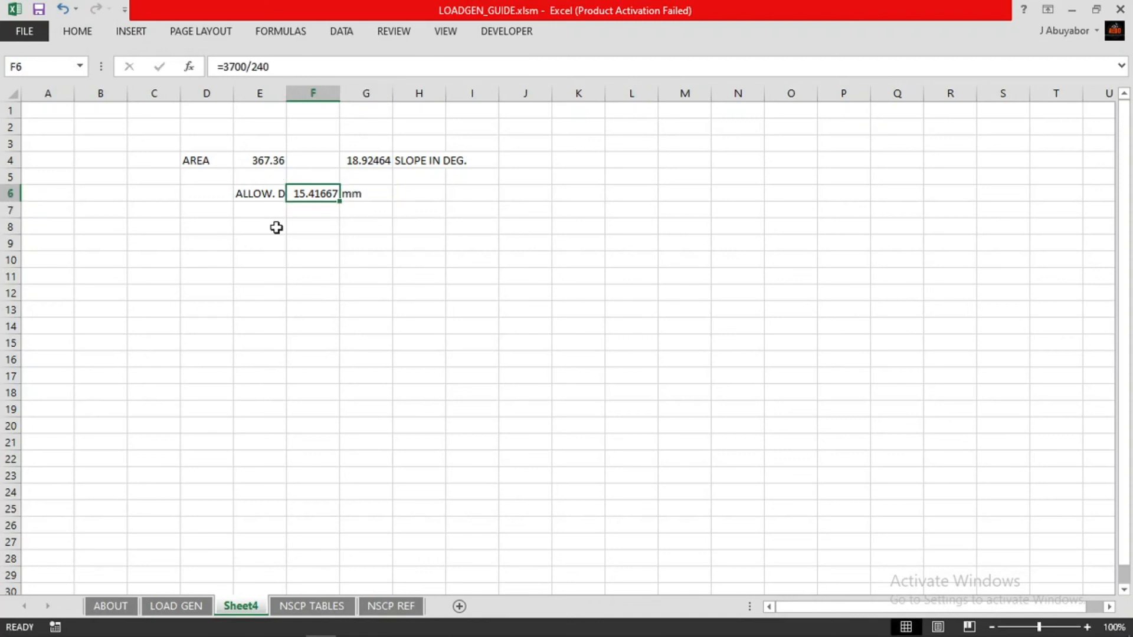
Step: Switch to the structural drawing in AutoCAD and check the purlin span dimensions near grid 1 of the roof framing plan
key(alt+Tab)
key(alt+Tab)
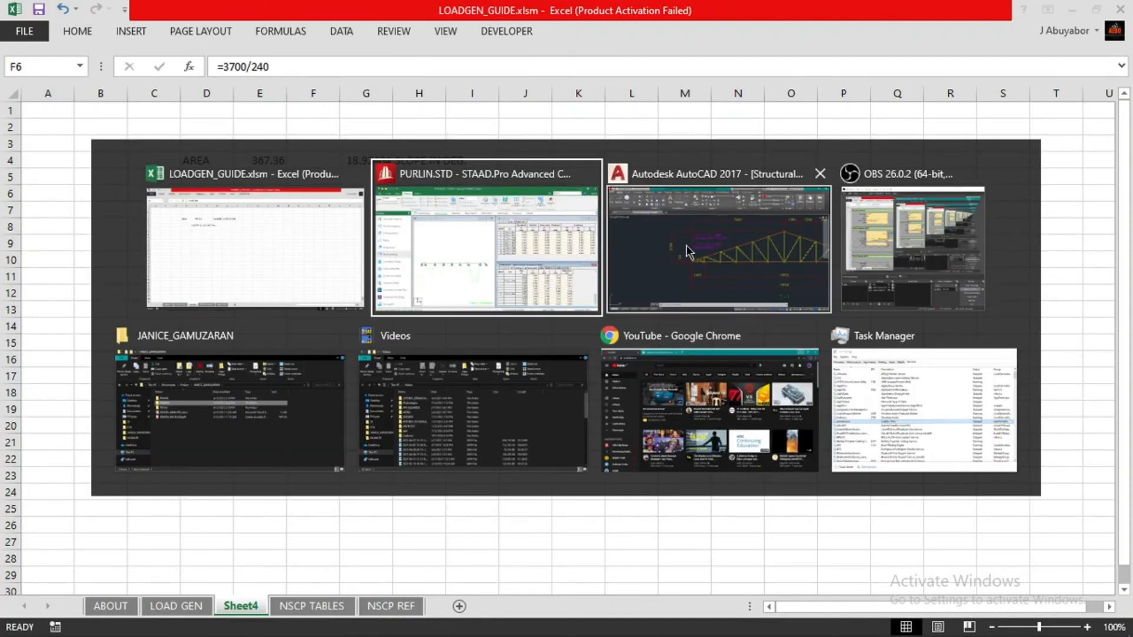
scroll(365, 297, down, 6)
scroll(275, 320, up, 2)
scroll(275, 320, up, 6)
middle_drag(232, 356, 417, 329)
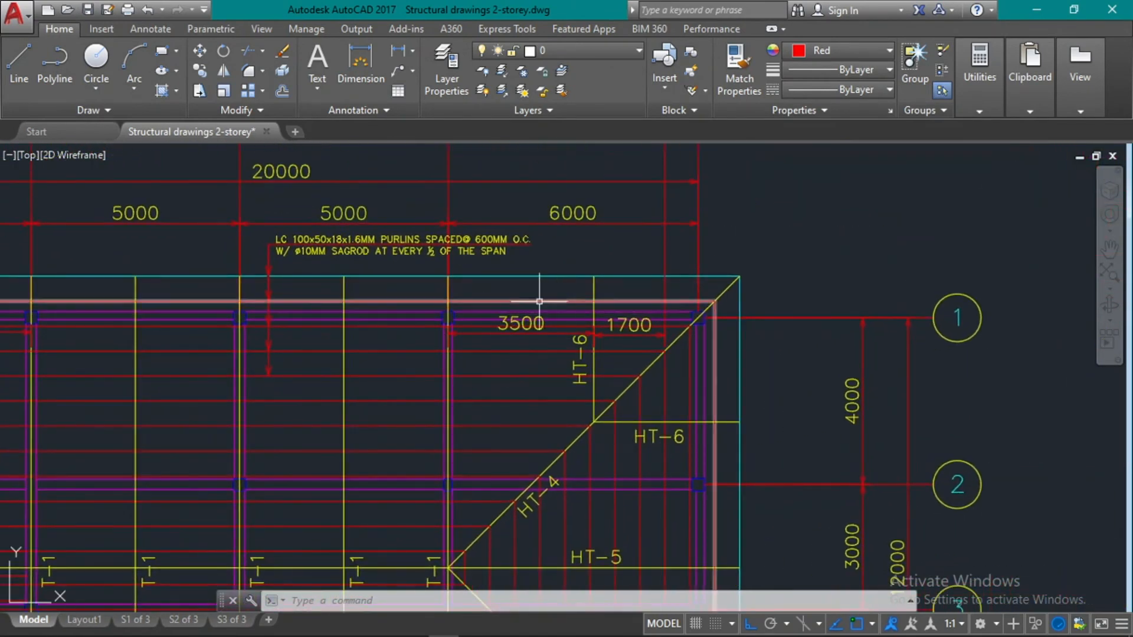
Step: Return to the Excel workbook and correct the allowable deflection formula in F6 to =3500/240
key(alt+Tab)
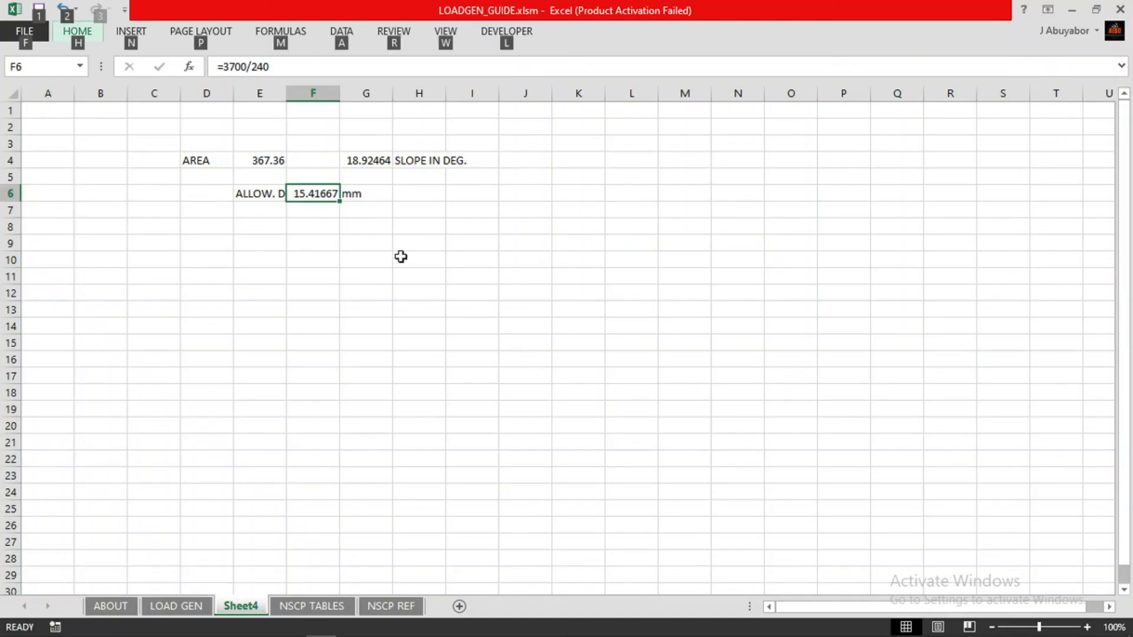
click(234, 66)
key(BackSpace)
text(5)
key(Return)
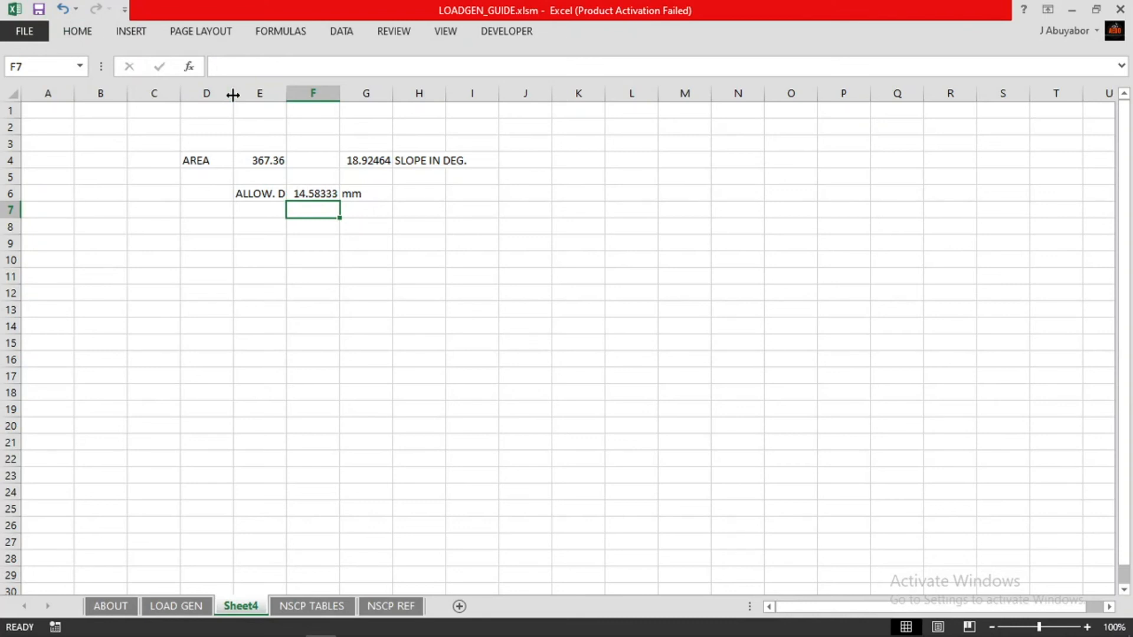
Step: Switch back to STAAD.Pro and compare the relative displacements of beam 7 and beam 2 with the allowable deflection
key(alt+Tab)
click(685, 265)
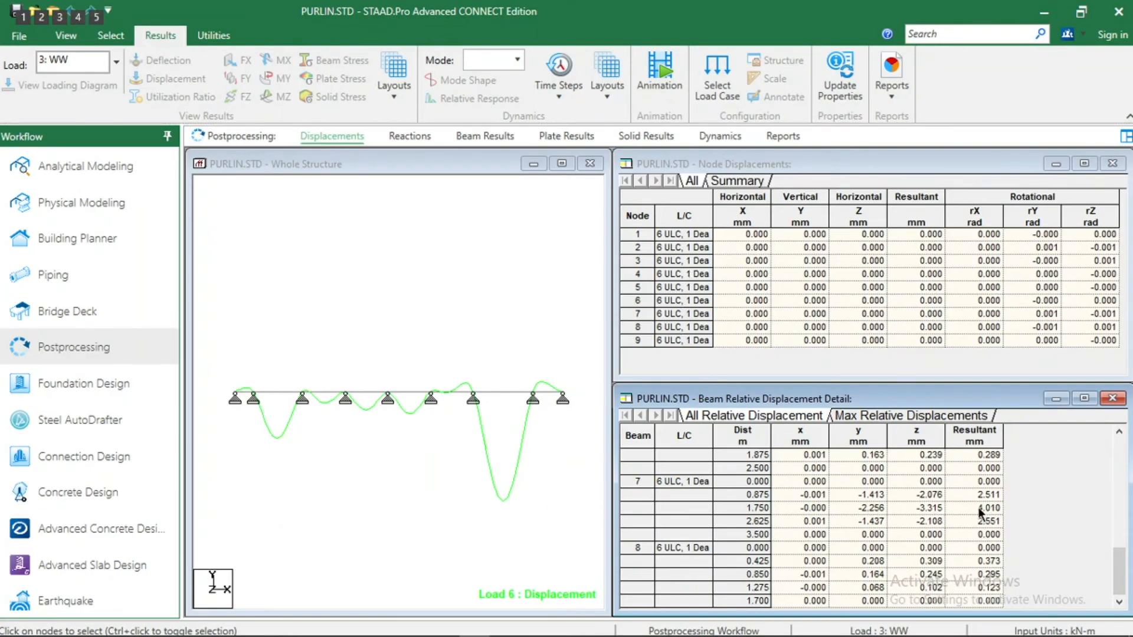
click(438, 334)
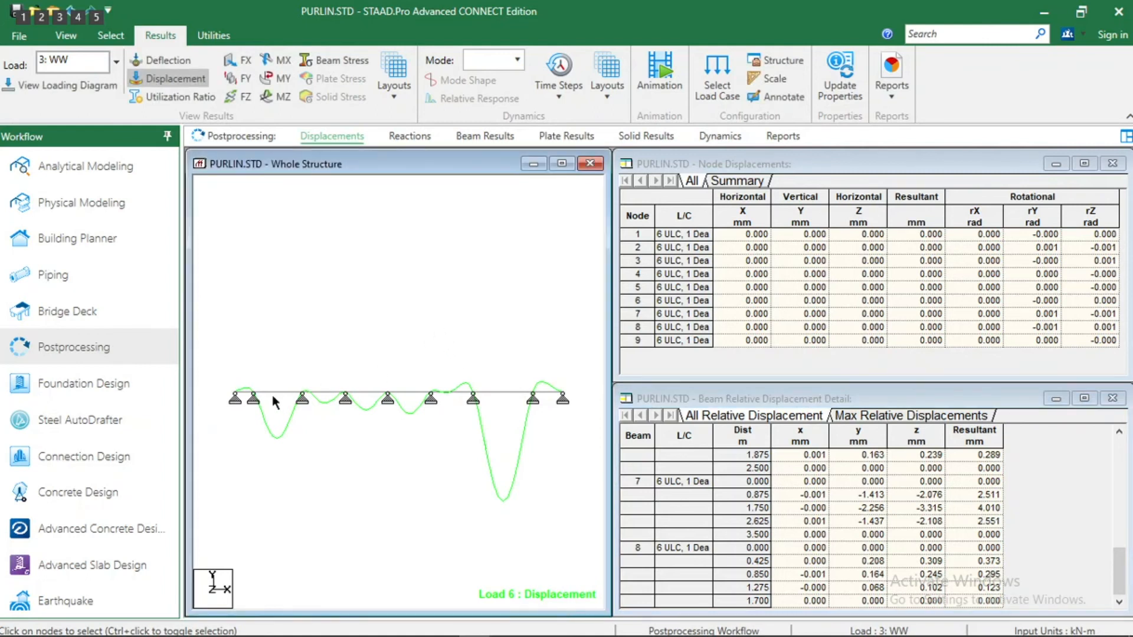
click(274, 397)
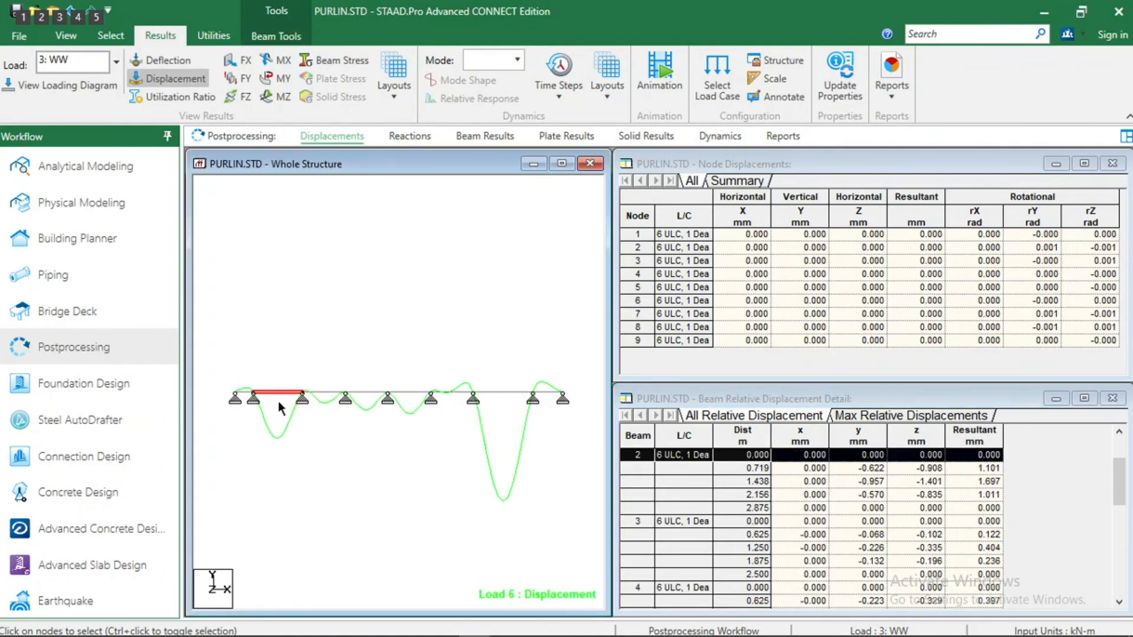
click(299, 348)
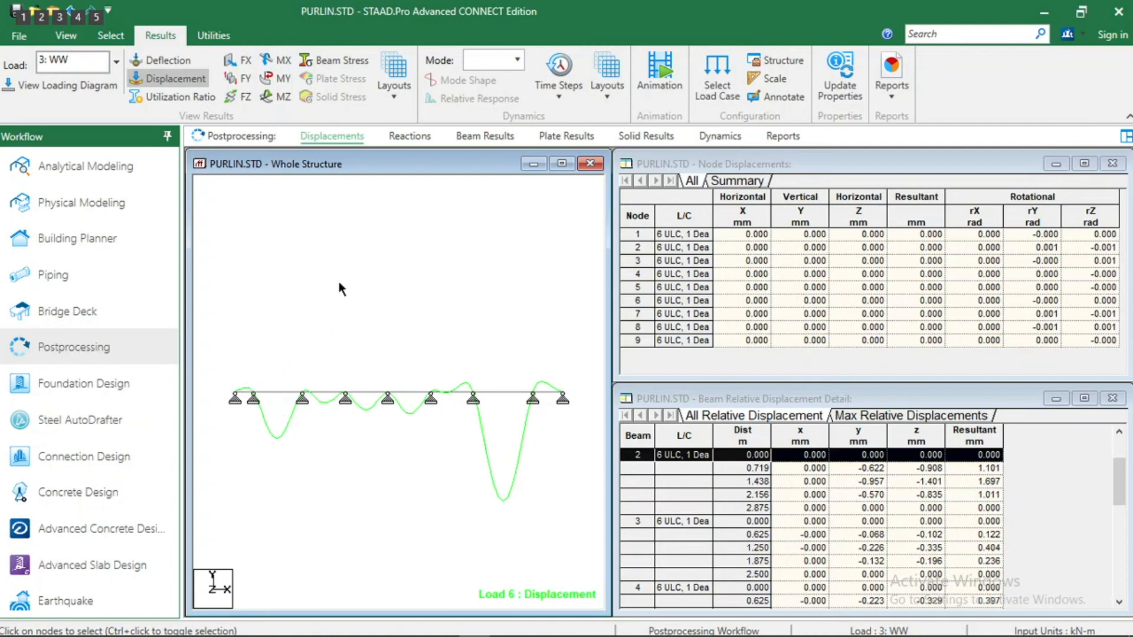
Step: Return to analytical modelling and add a post-analysis load list containing load combinations 5 to 8
click(101, 173)
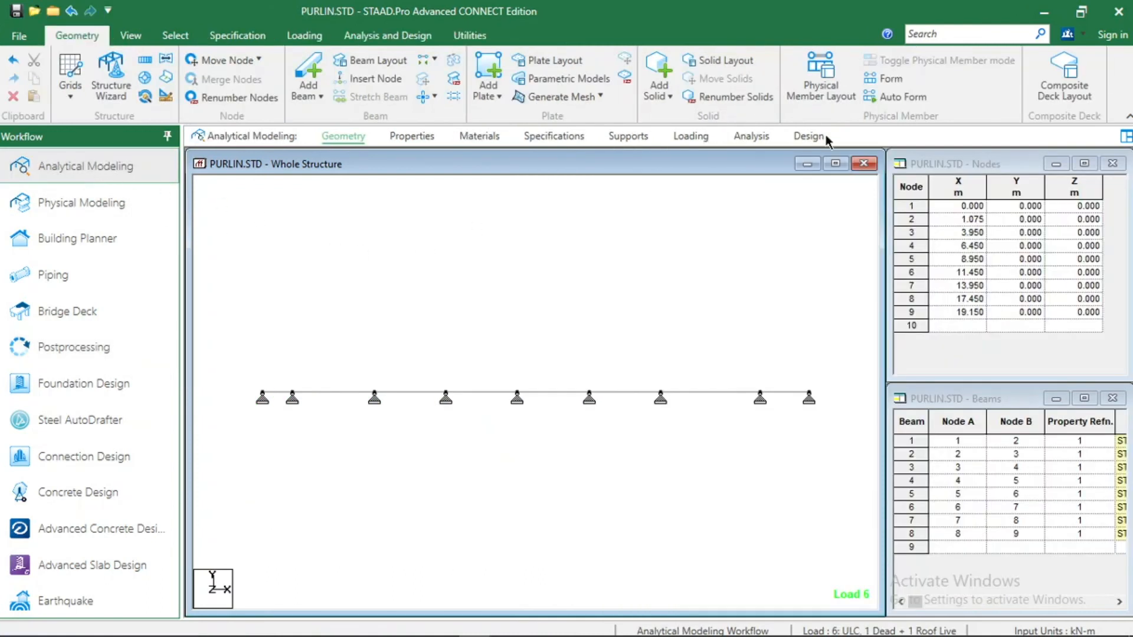
click(799, 136)
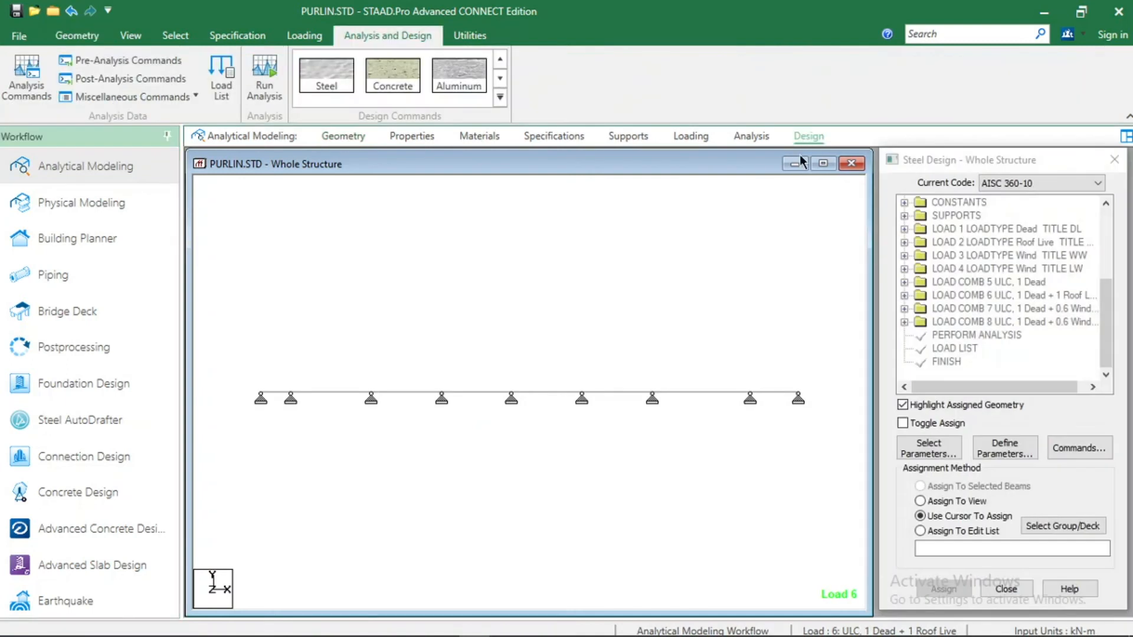
click(86, 79)
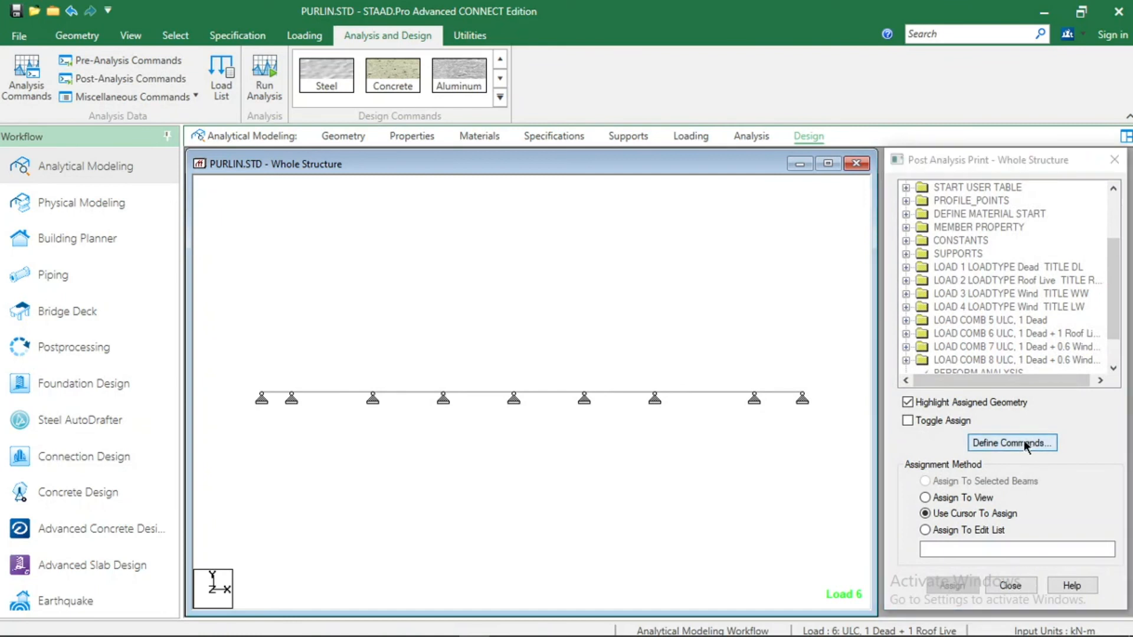
click(1012, 442)
drag(539, 445, 539, 476)
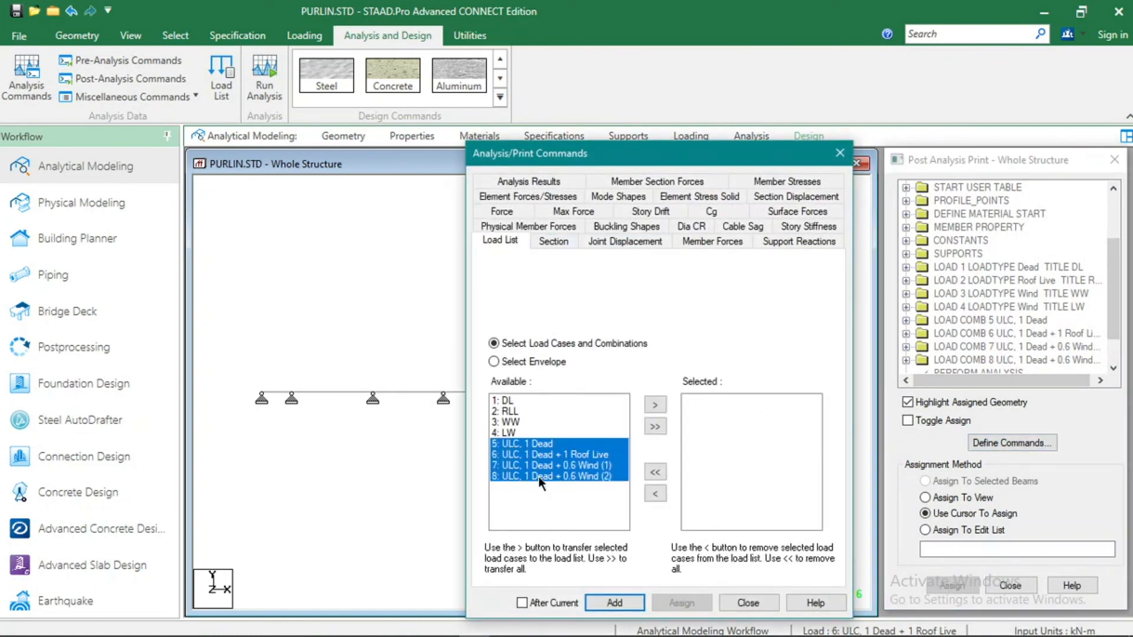
click(652, 407)
click(628, 605)
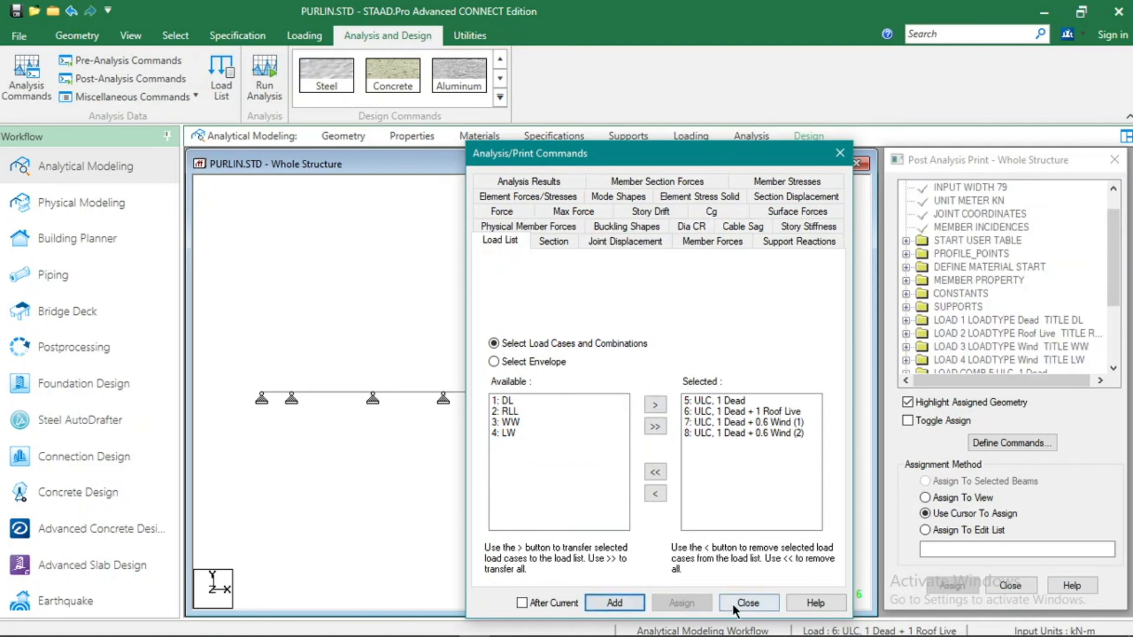
click(748, 602)
drag(1111, 304, 1111, 361)
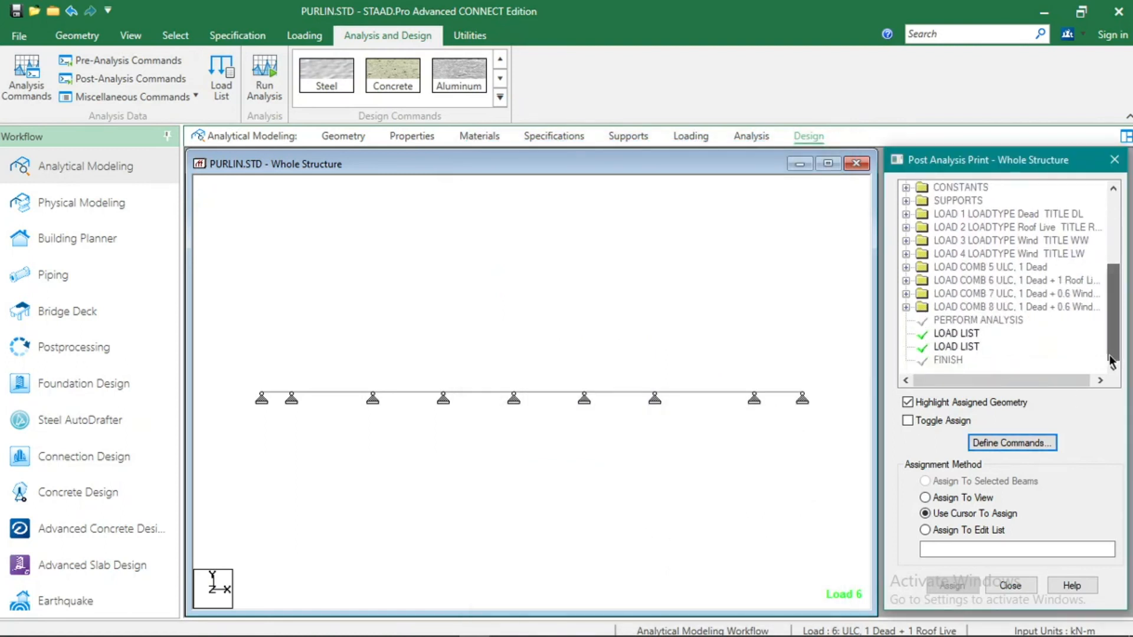
Step: Set up steel design with code AISC 360-10 and add the METHOD parameter as ASD
click(324, 82)
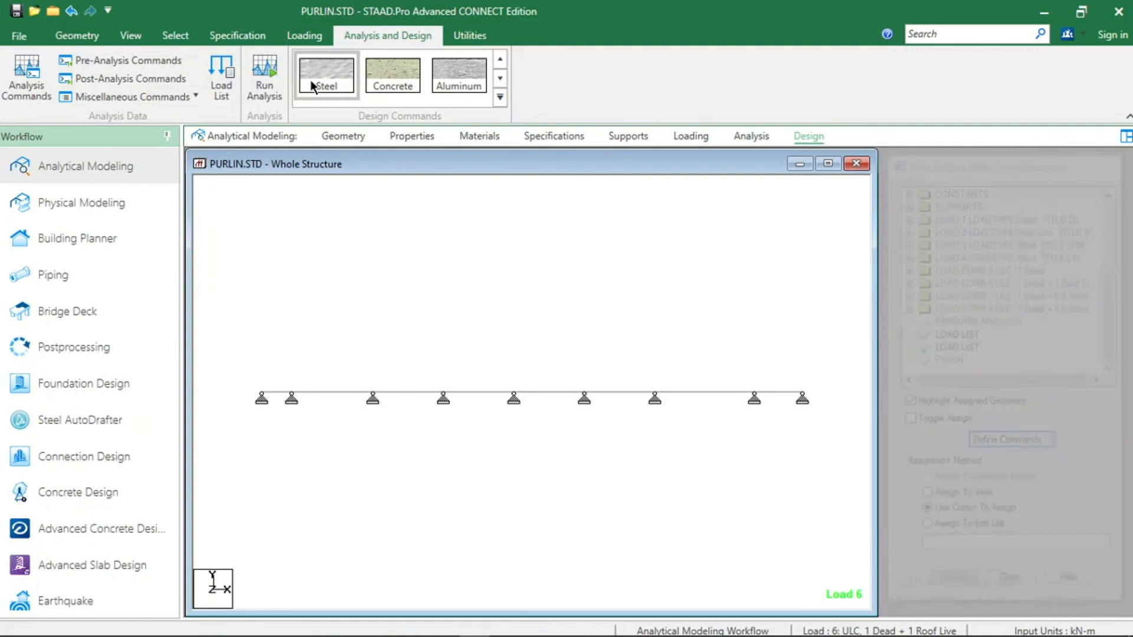
click(1070, 188)
click(1065, 200)
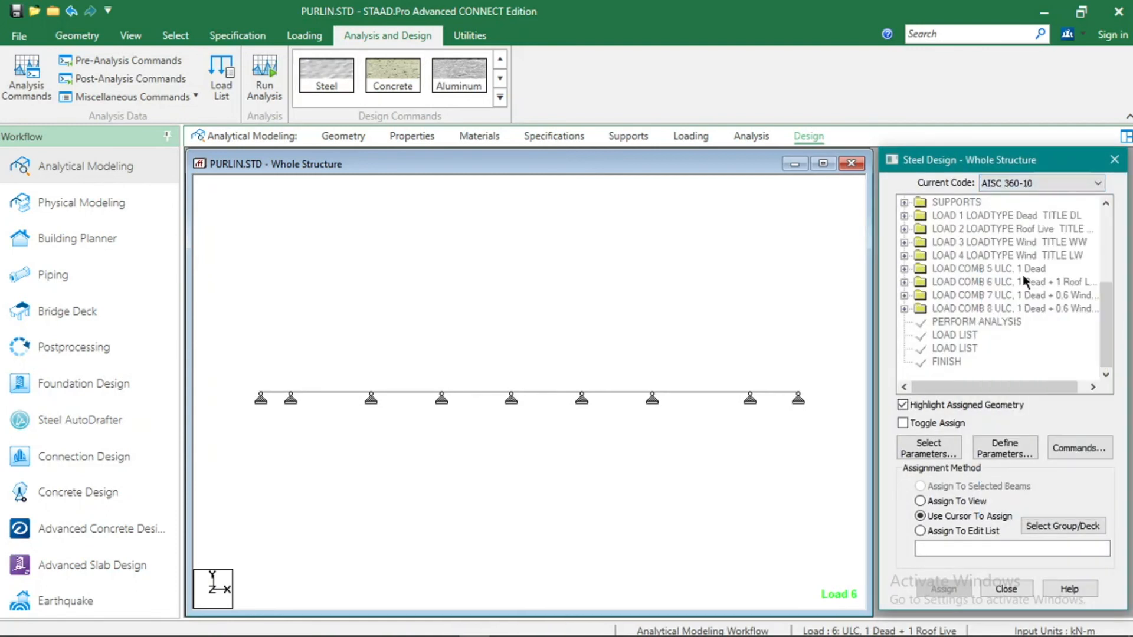
click(1003, 447)
drag(508, 303, 511, 368)
click(442, 439)
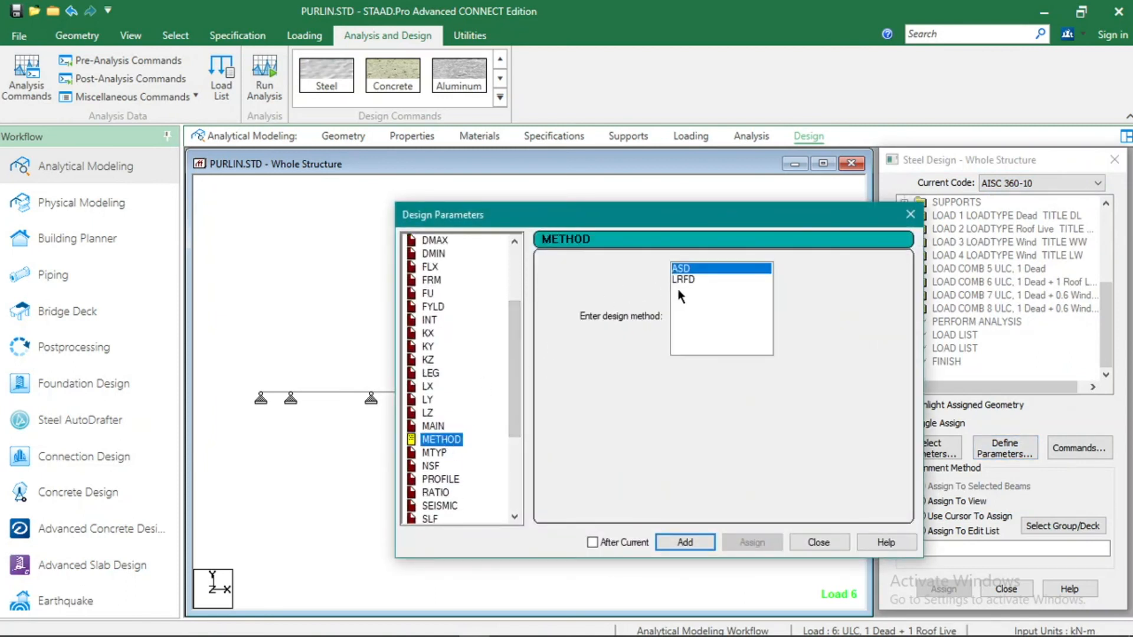
click(684, 542)
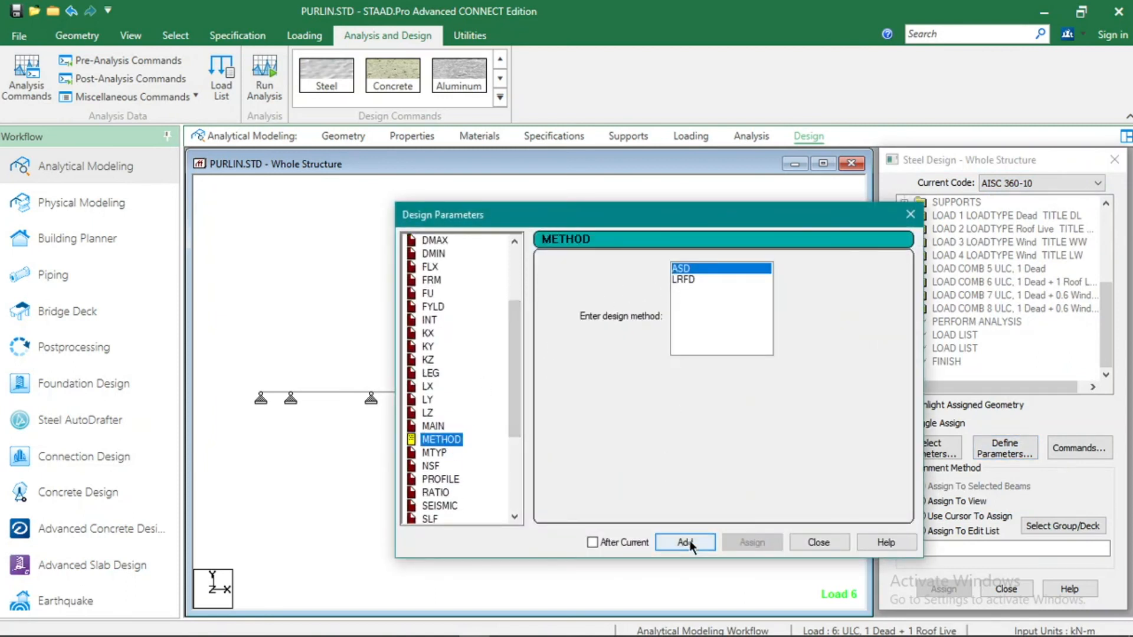
Step: Add a FYLD design parameter of 248000 kN/m2 and a TRACK parameter of 2 for maximum output detail
click(432, 306)
drag(707, 319, 696, 319)
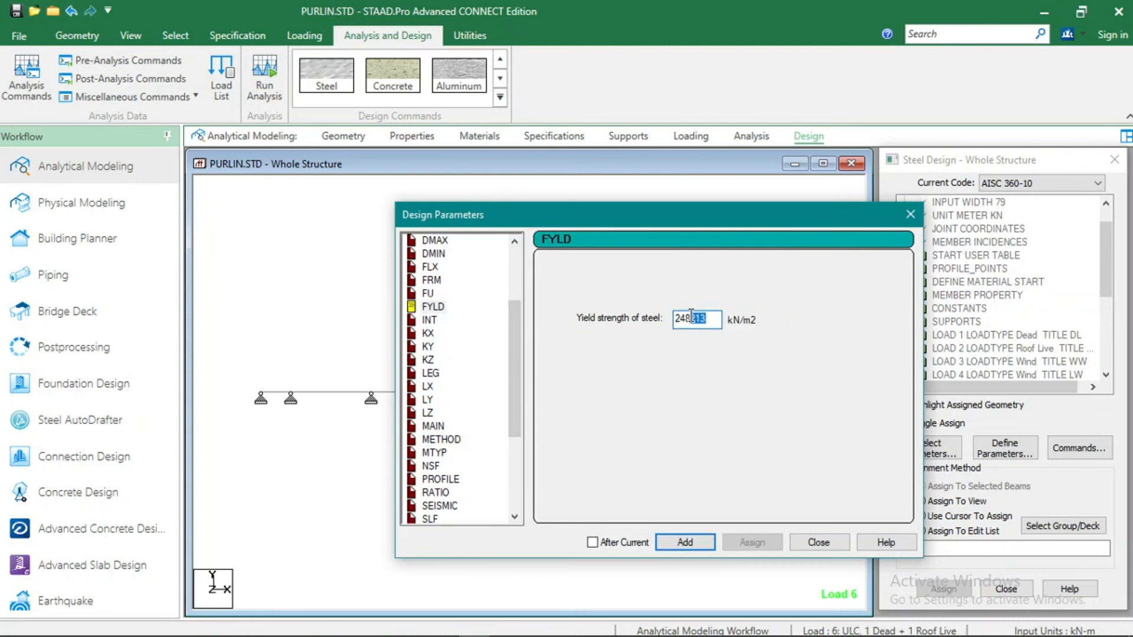
text(000)
drag(517, 376, 524, 458)
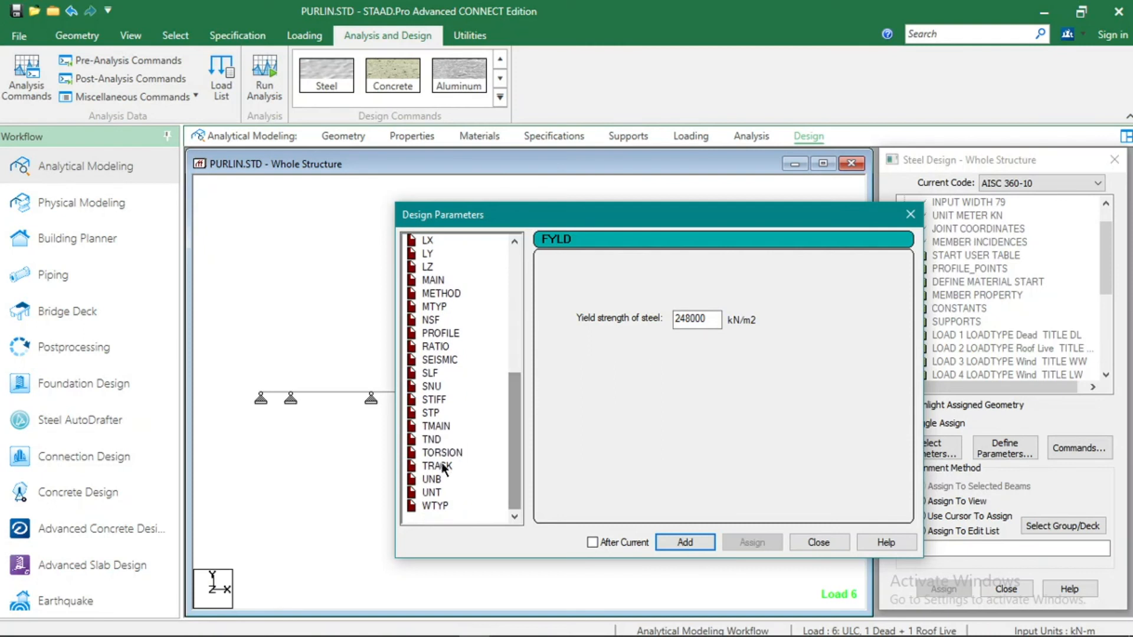
click(438, 466)
click(615, 313)
click(684, 542)
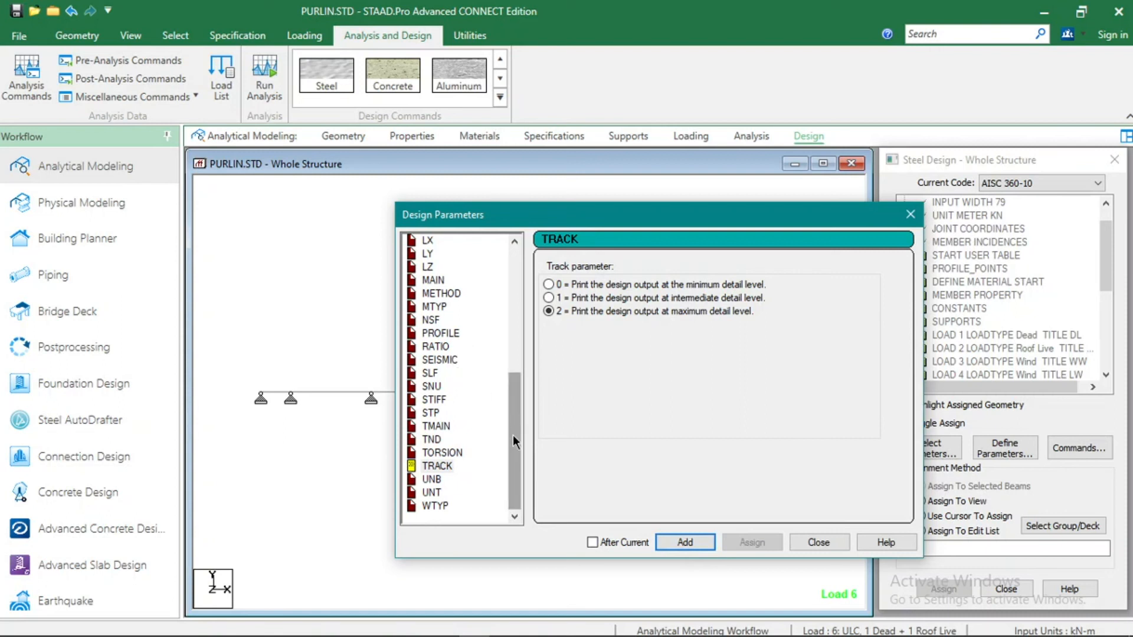
click(817, 541)
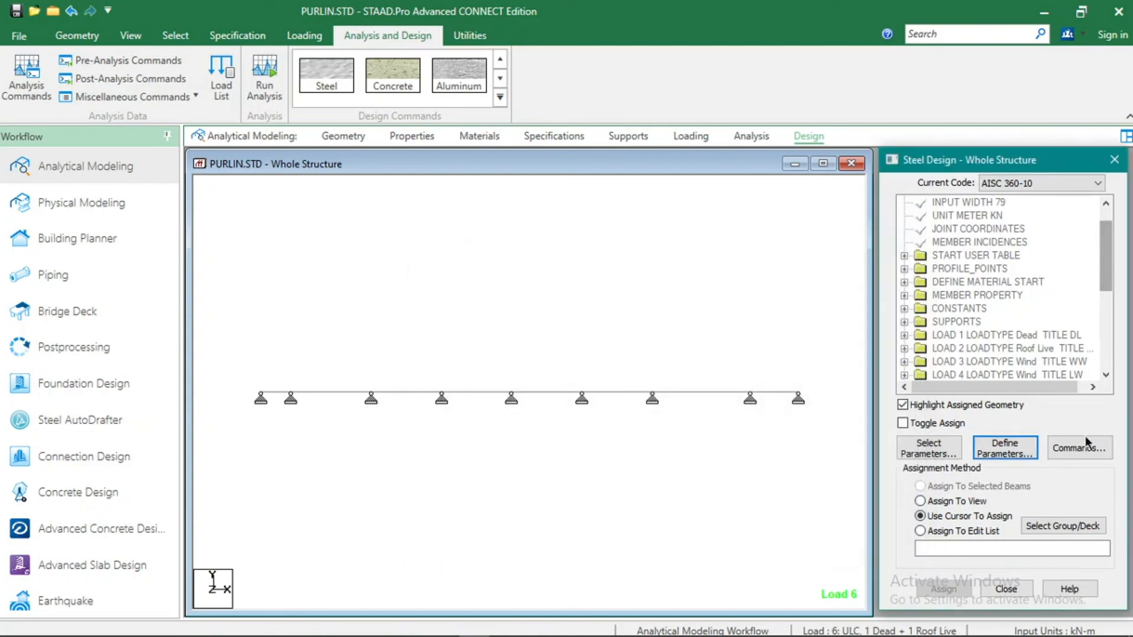
Step: Add the CHECK CODE and TAKE OFF commands to the steel design
click(1080, 448)
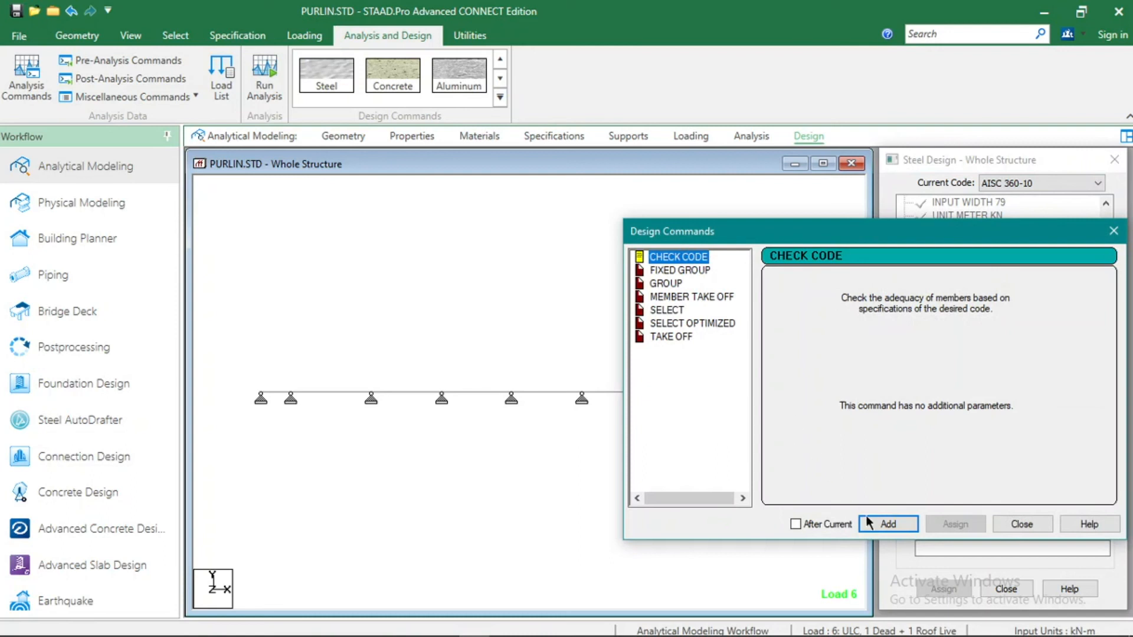
click(868, 519)
click(672, 337)
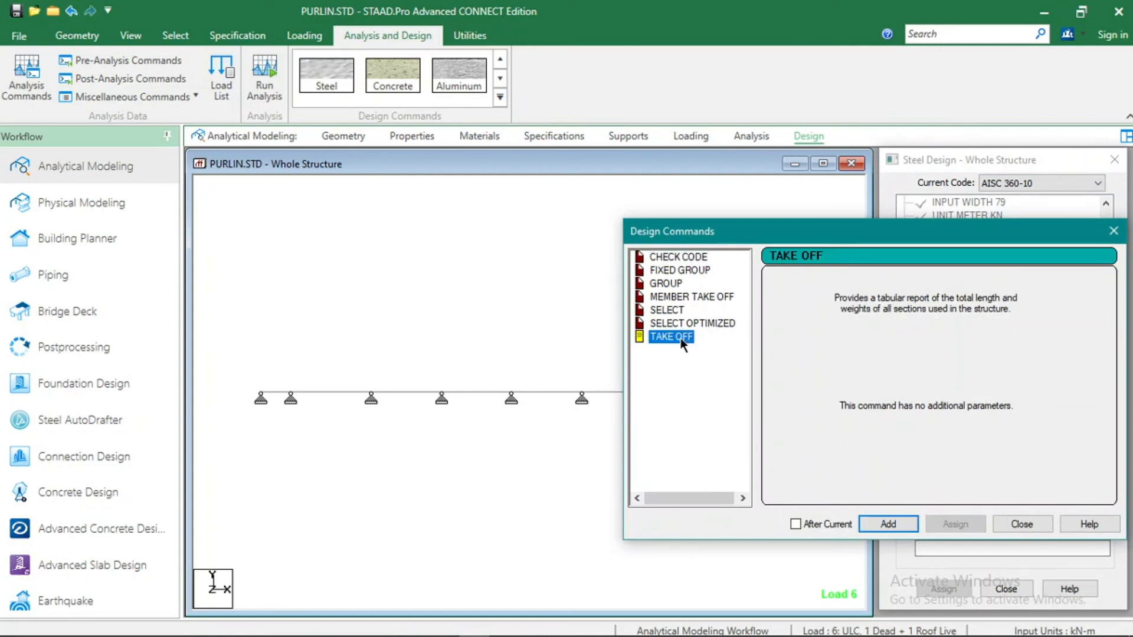
click(879, 524)
click(997, 524)
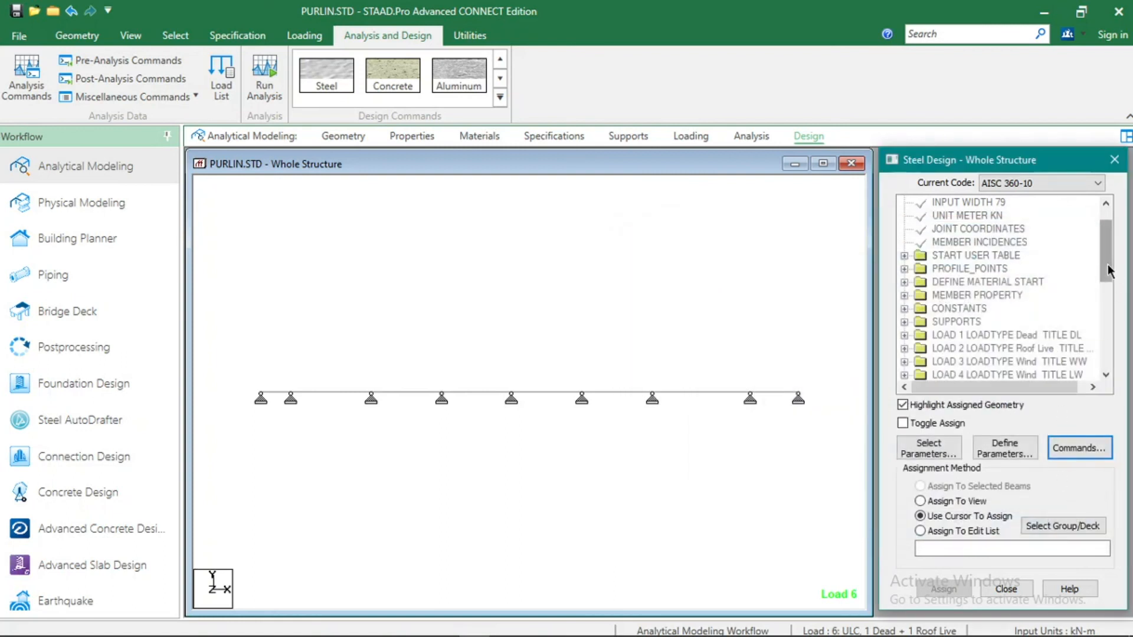
Step: Delete the redundant PARAMETER 2 block from the steel design commands
drag(1107, 271, 1107, 358)
click(975, 322)
right_click(976, 322)
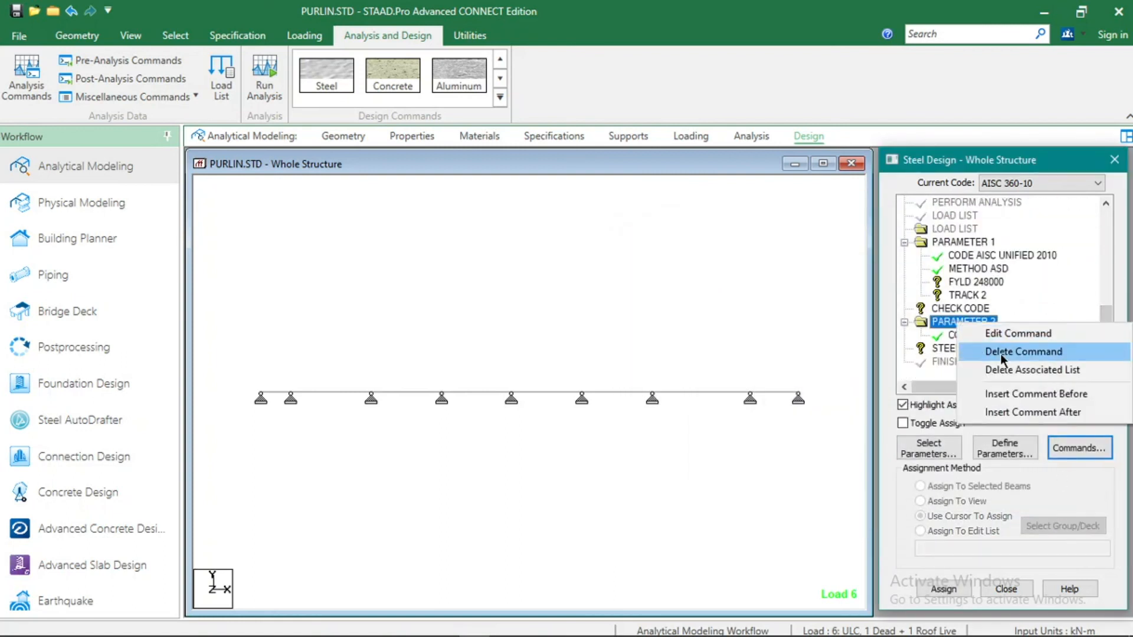
click(1000, 353)
click(1007, 354)
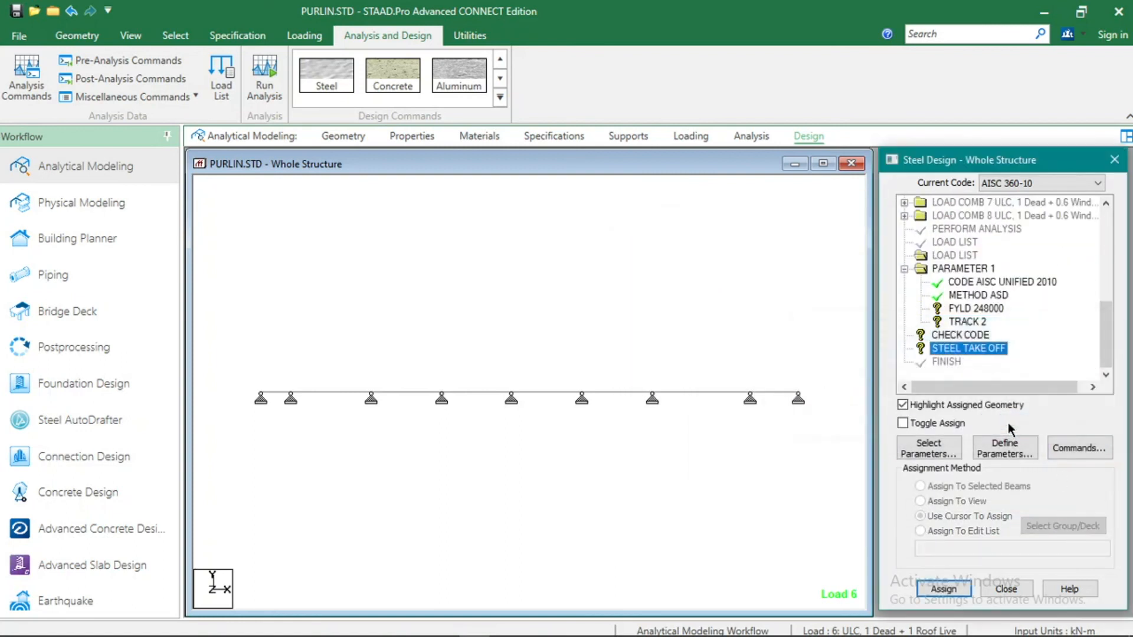
Step: Assign the FYLD 248000 and TRACK 2 parameters to all purlin members in the view
click(963, 309)
click(920, 501)
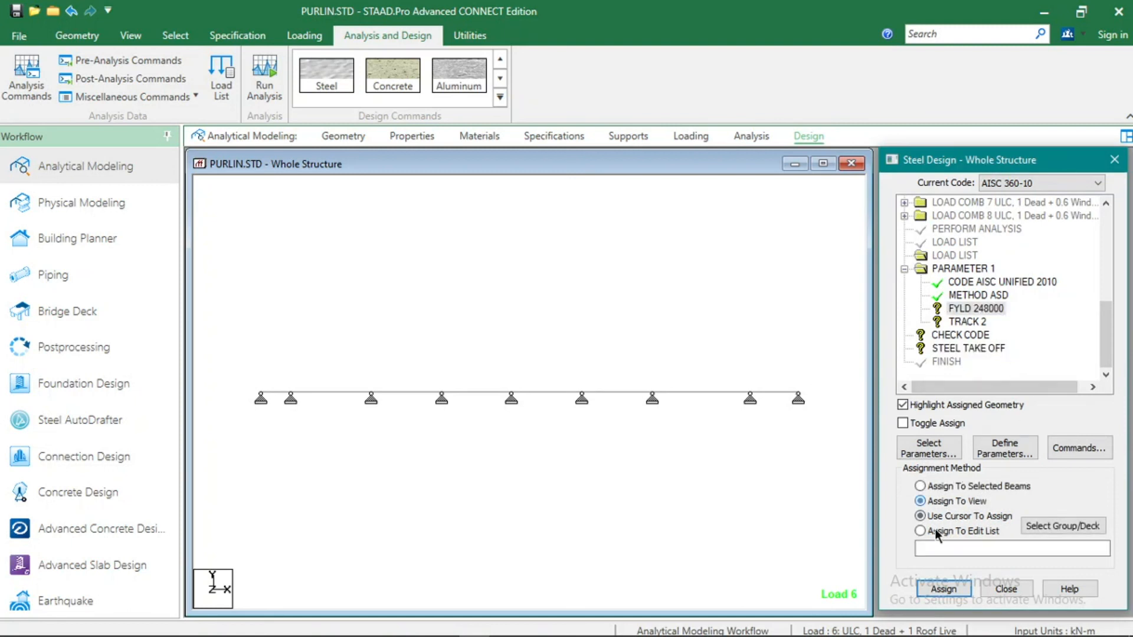
click(943, 589)
click(1011, 425)
click(968, 321)
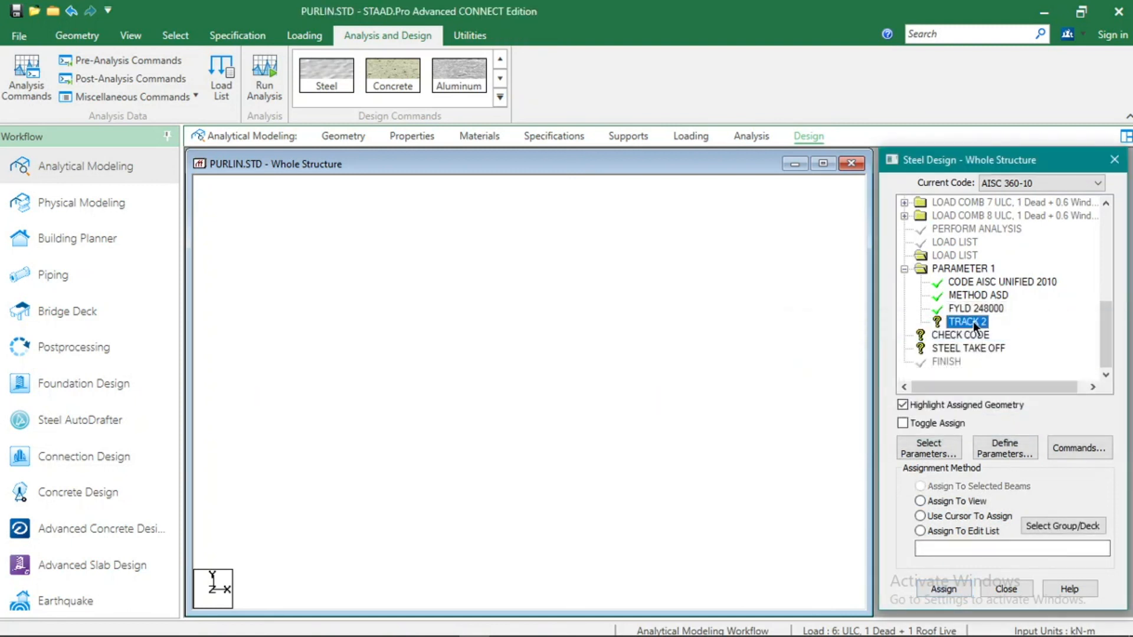
click(944, 501)
click(944, 589)
click(1007, 425)
Step: Assign the CHECK CODE and STEEL TAKE OFF commands to all purlin members in the view
click(961, 334)
click(920, 501)
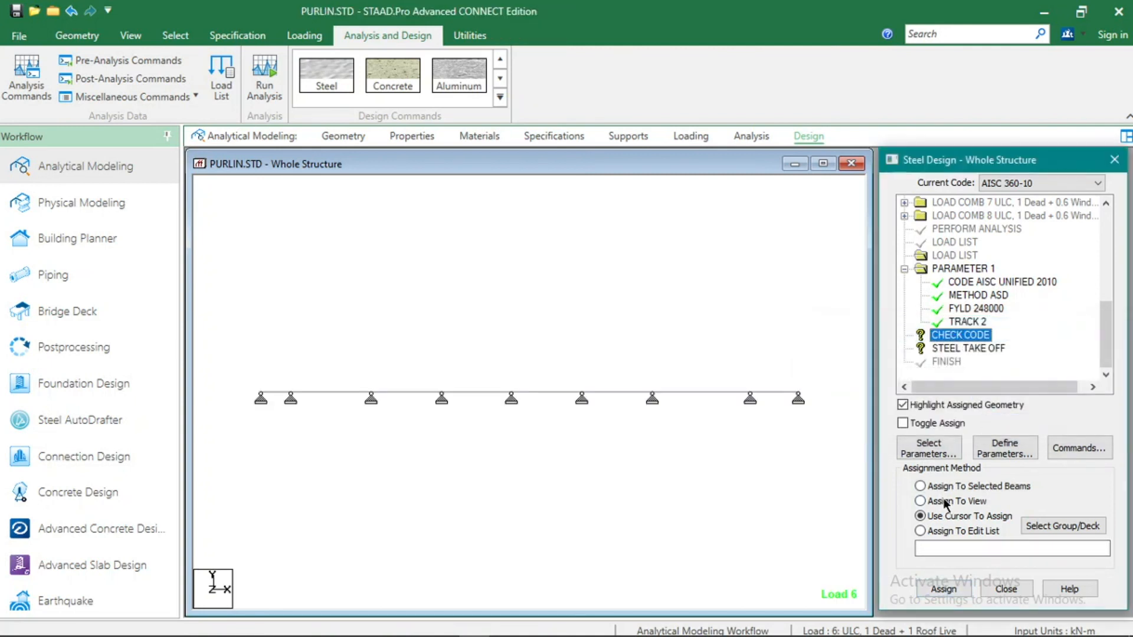
click(944, 589)
click(1011, 425)
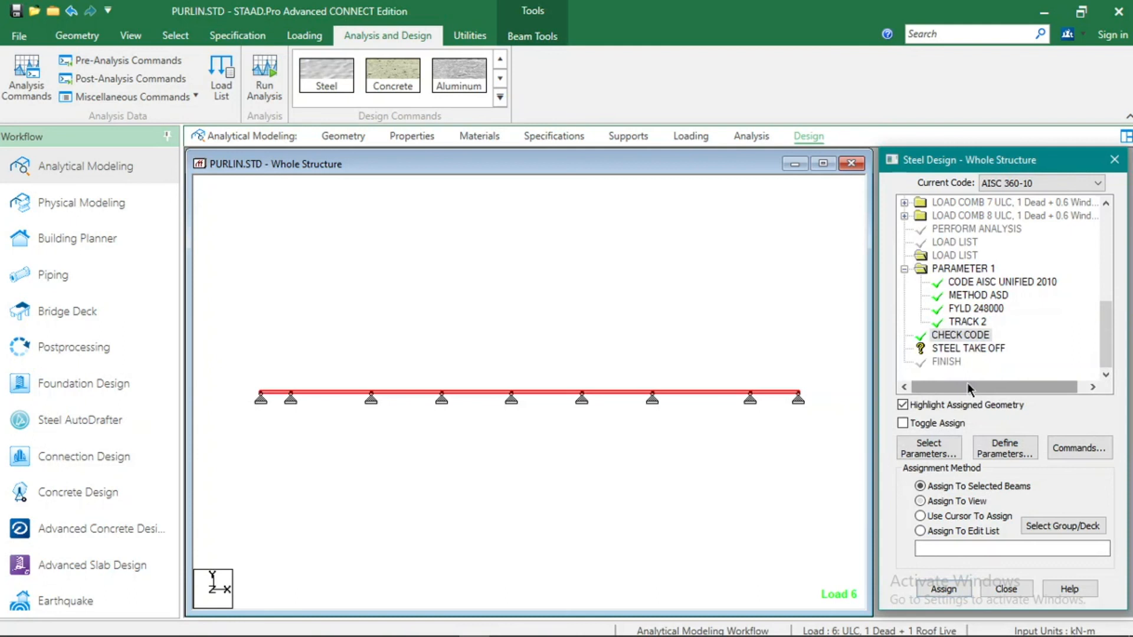
click(968, 348)
click(944, 516)
click(920, 501)
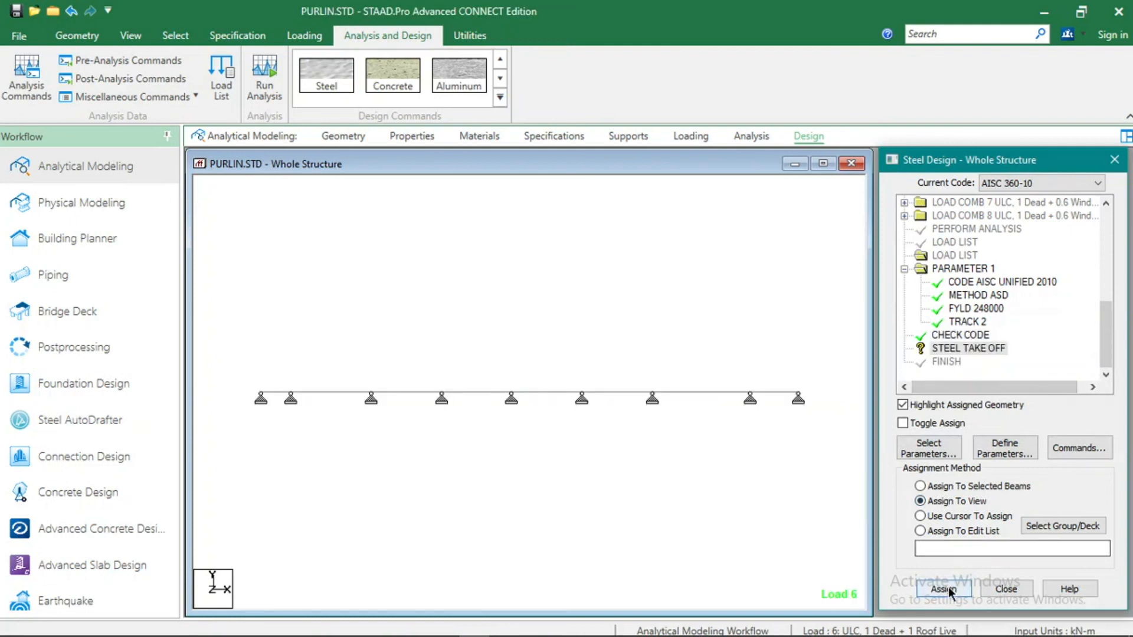
click(944, 589)
click(1006, 423)
click(829, 293)
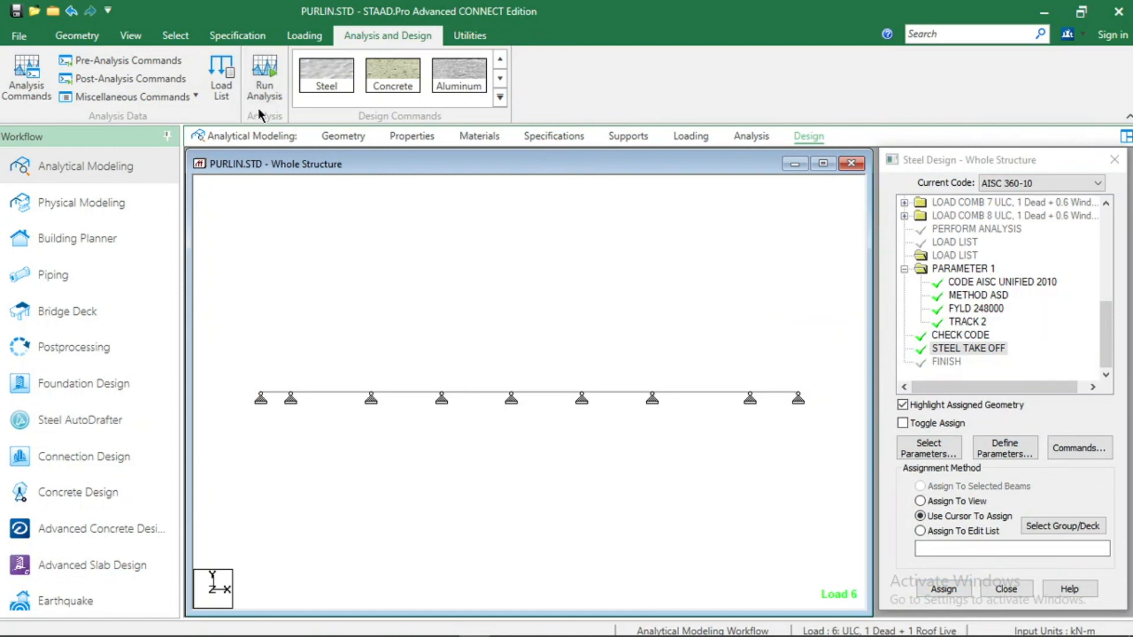
Step: Run the analysis and steel design, then close the run summary while staying in modelling mode
click(264, 77)
click(556, 429)
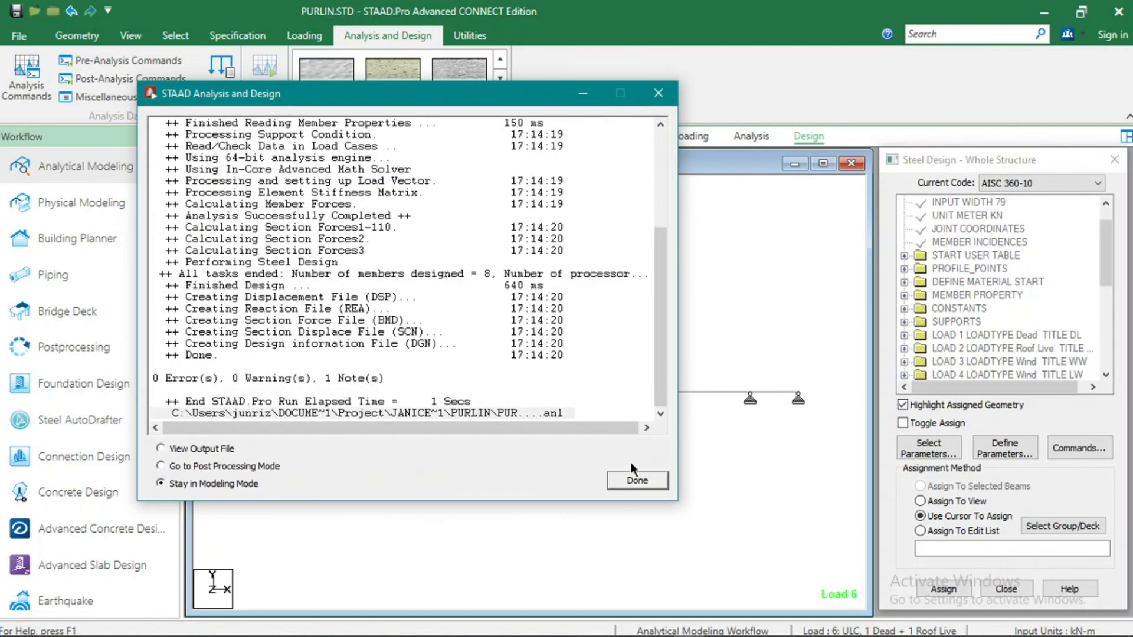
click(635, 481)
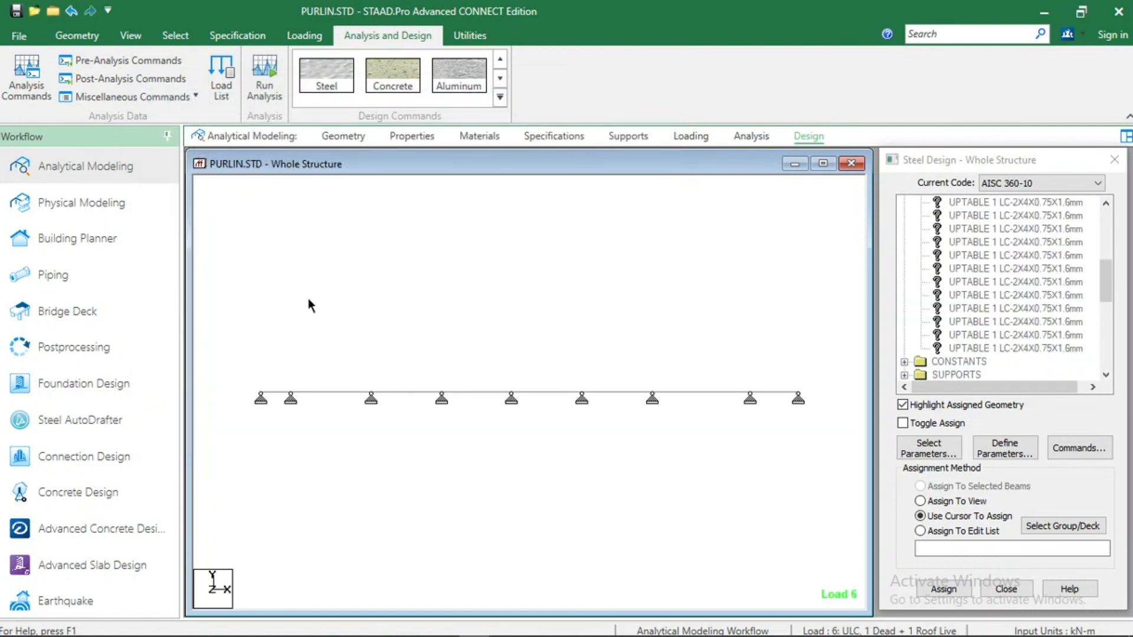
Step: Display the design results diagram on the purlin based on actual ratio, with values shown
click(130, 35)
click(20, 77)
click(620, 96)
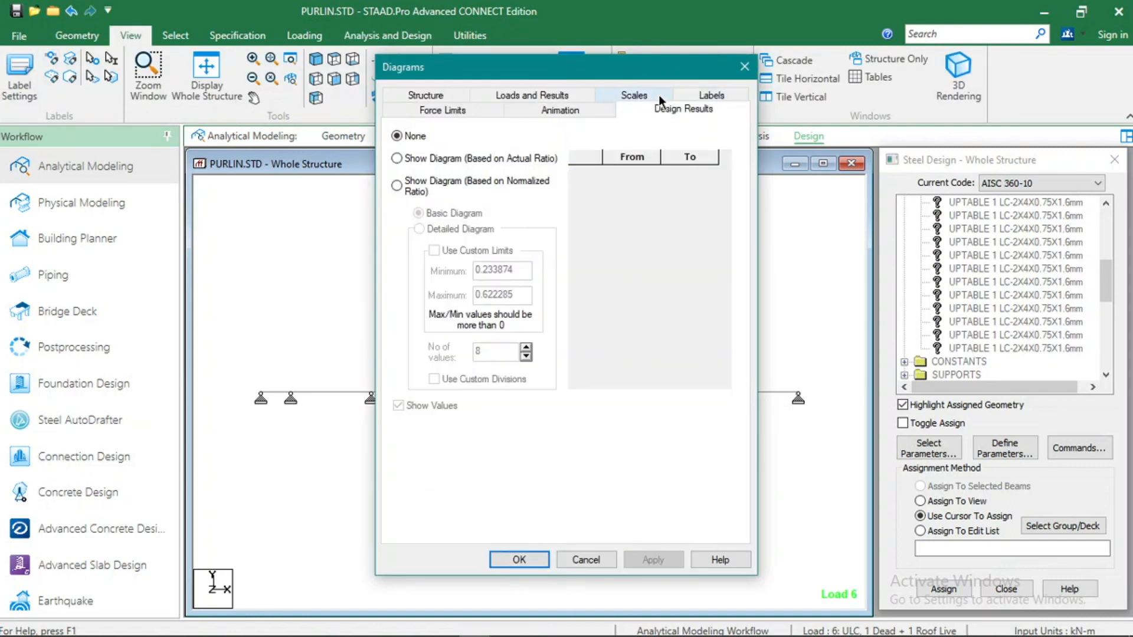
click(493, 160)
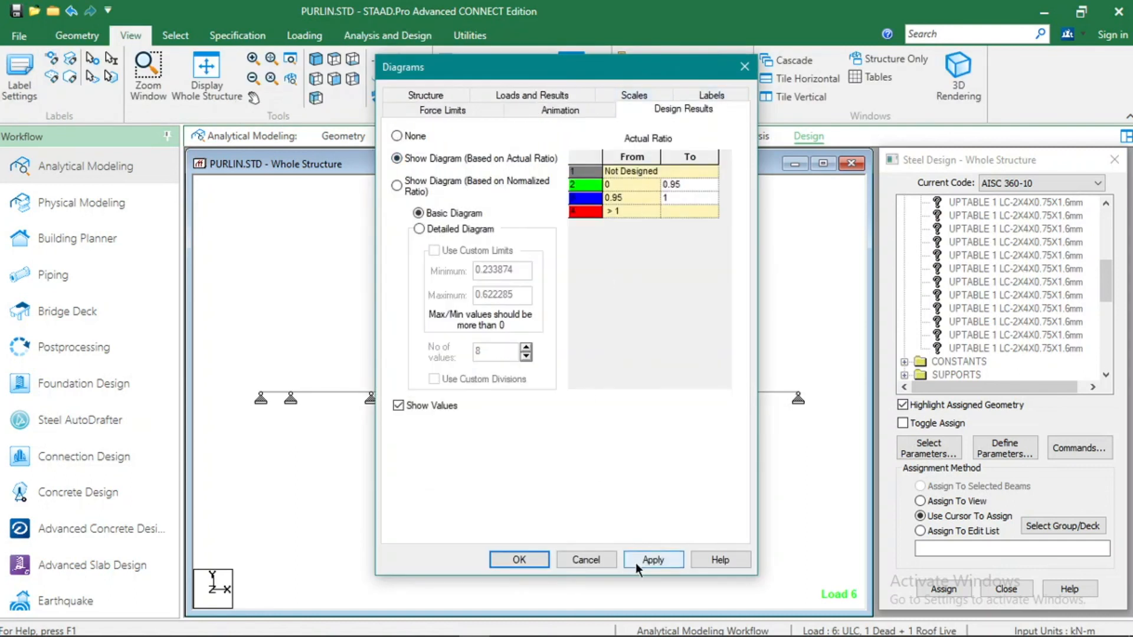
click(652, 560)
drag(542, 70, 744, 43)
click(740, 529)
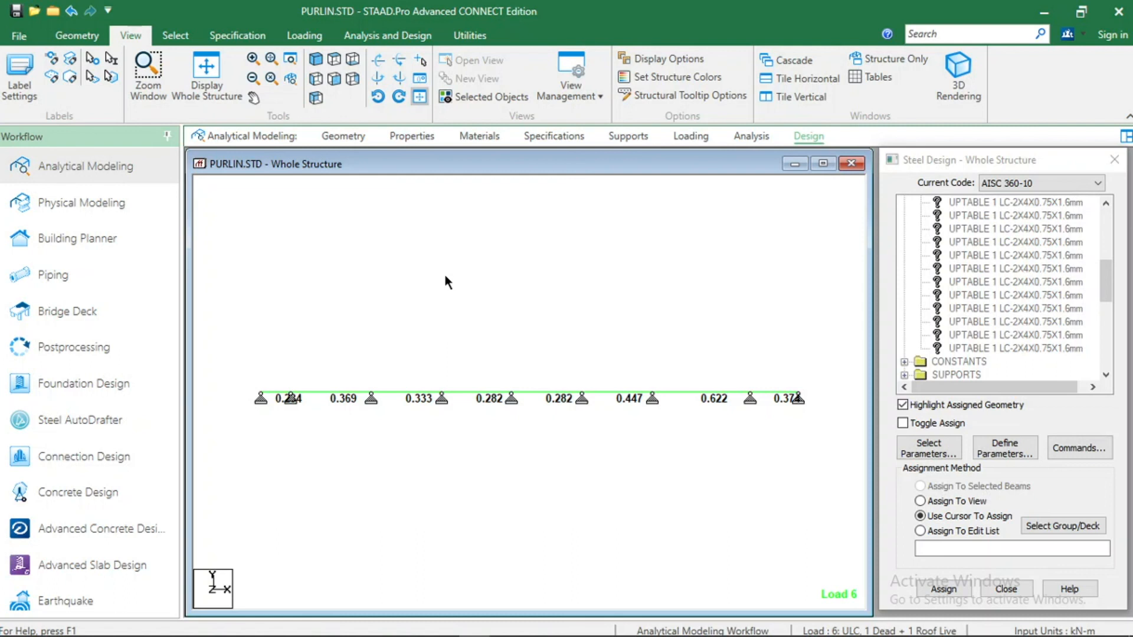
Step: Open the report setup in Postprocessing and add the input items Sections and Materials to the report
click(76, 349)
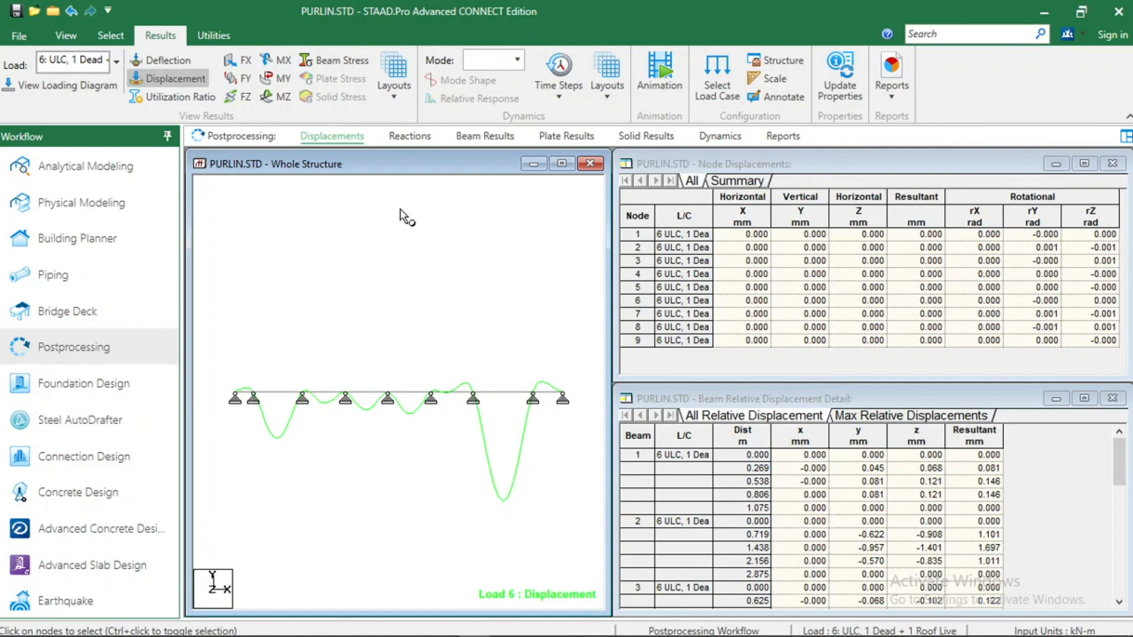
click(783, 136)
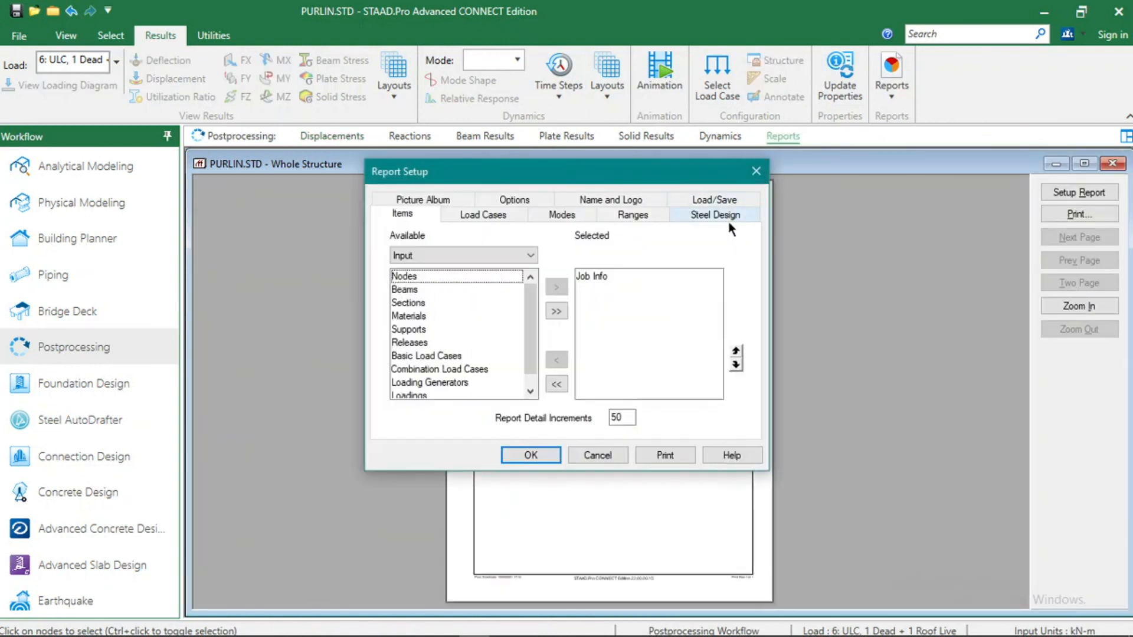
click(498, 255)
click(493, 267)
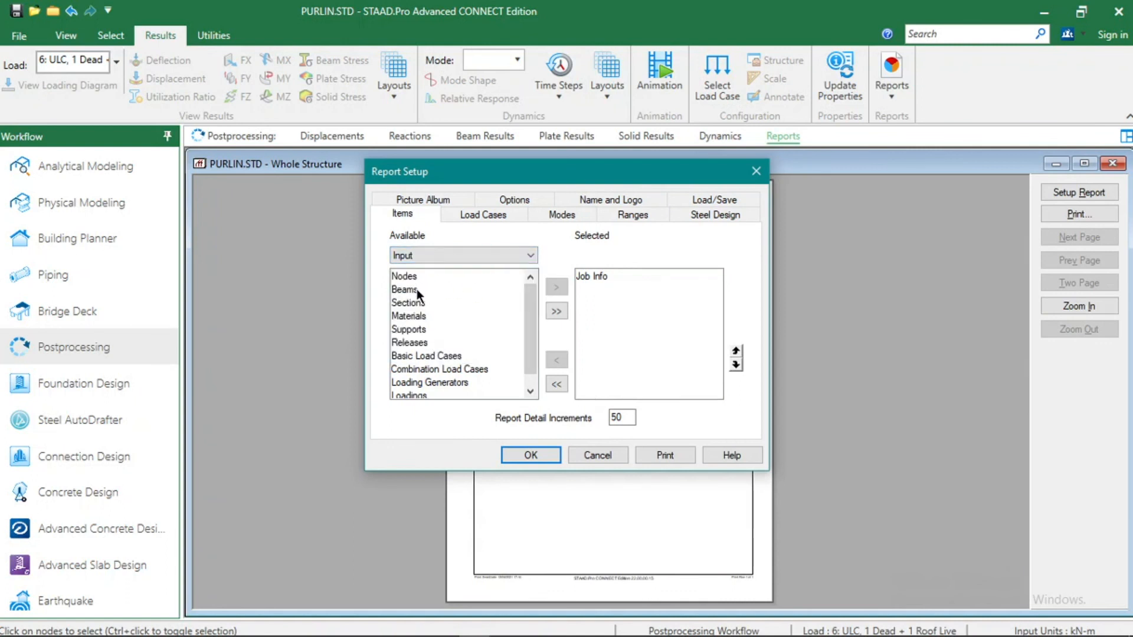
click(420, 304)
click(556, 287)
click(419, 305)
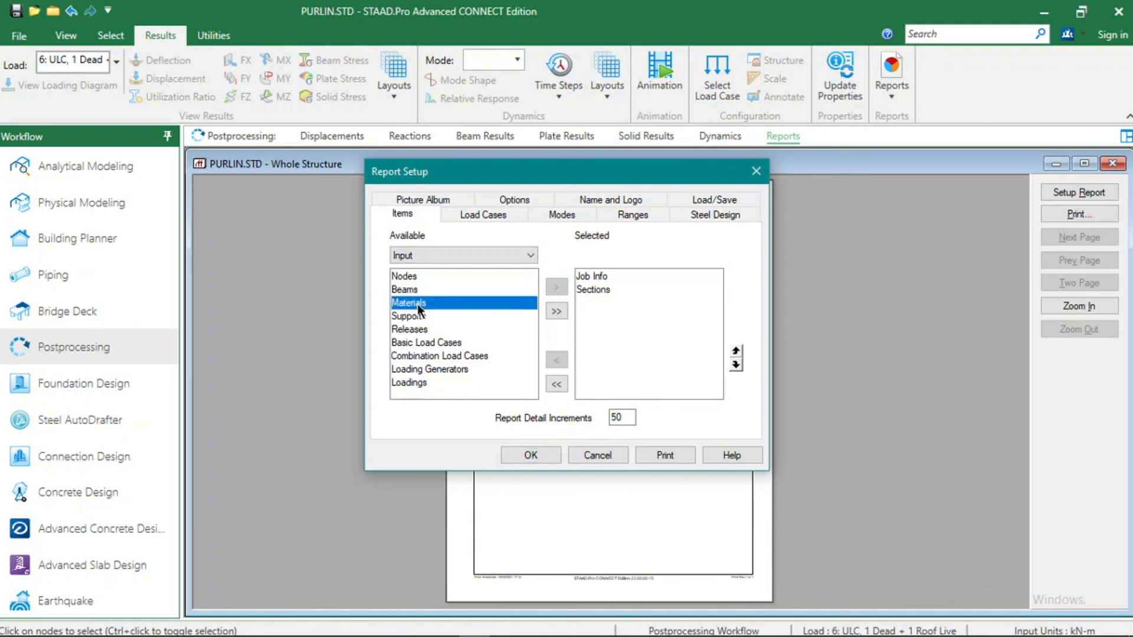
click(556, 287)
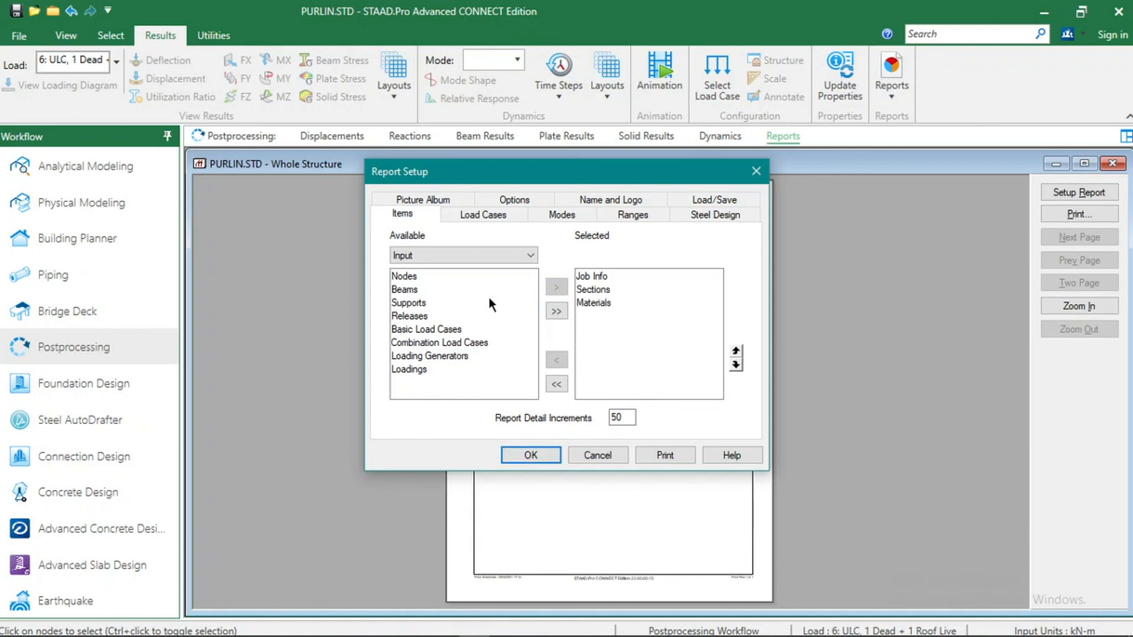
Step: Add the input items Basic Load Cases and Combination Load Cases to the report's selected items, and open the choice of item categories
click(424, 331)
click(554, 288)
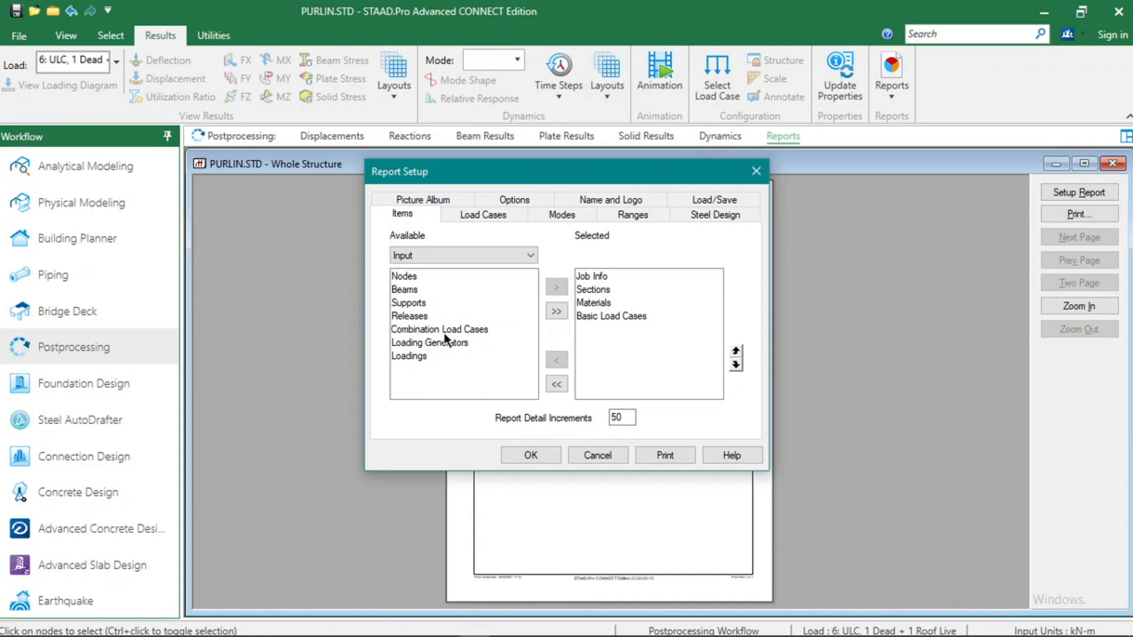
click(444, 331)
click(556, 288)
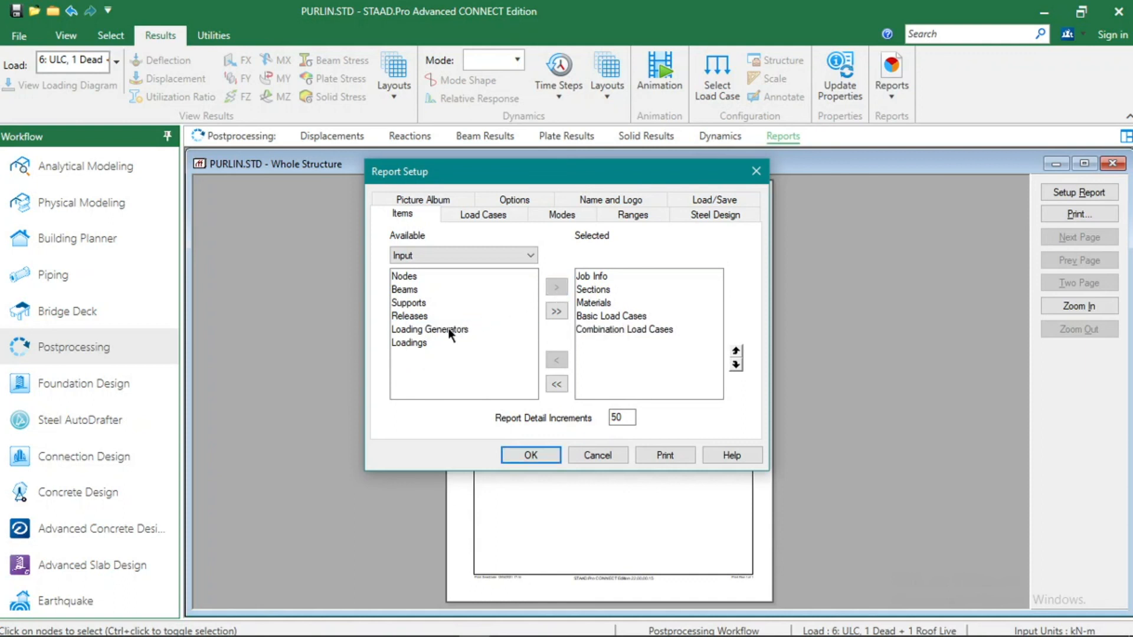
click(458, 258)
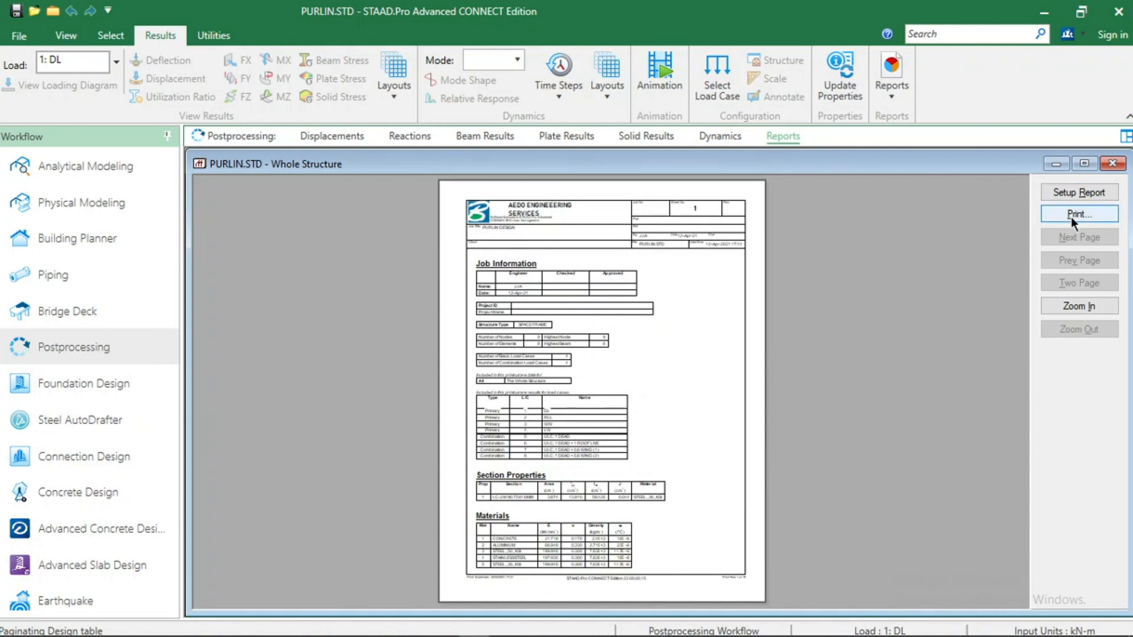
Step: Try to print all report pages with Microsoft Print to PDF into the PURLIN folder, and cancel before naming the file
click(1077, 214)
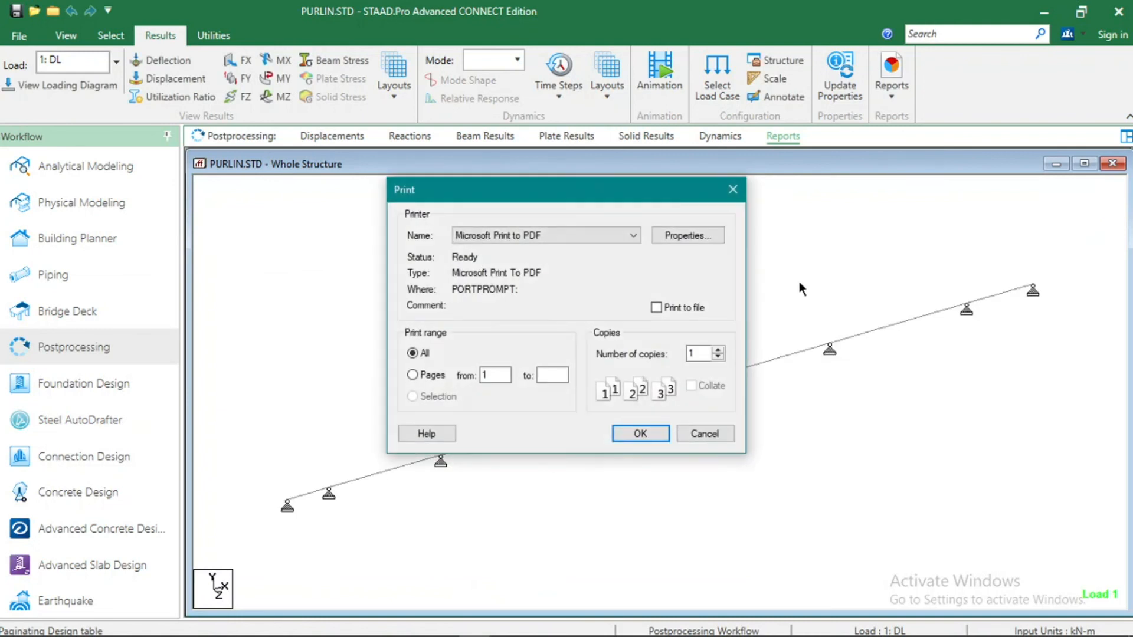
click(641, 433)
click(373, 296)
double_click(494, 239)
click(502, 420)
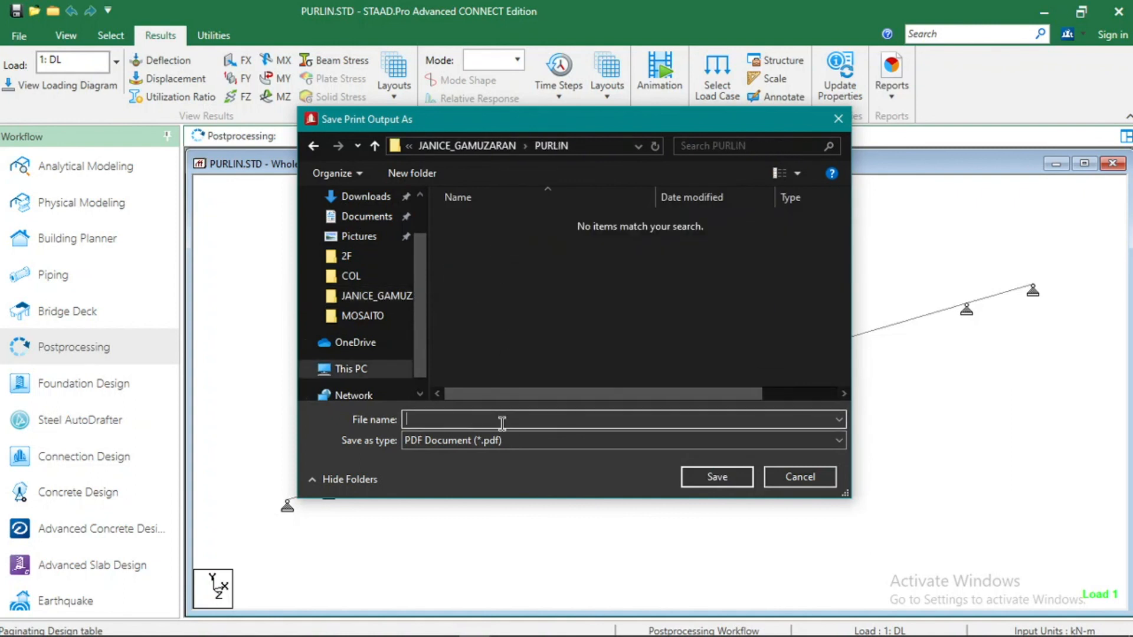
click(838, 118)
click(644, 263)
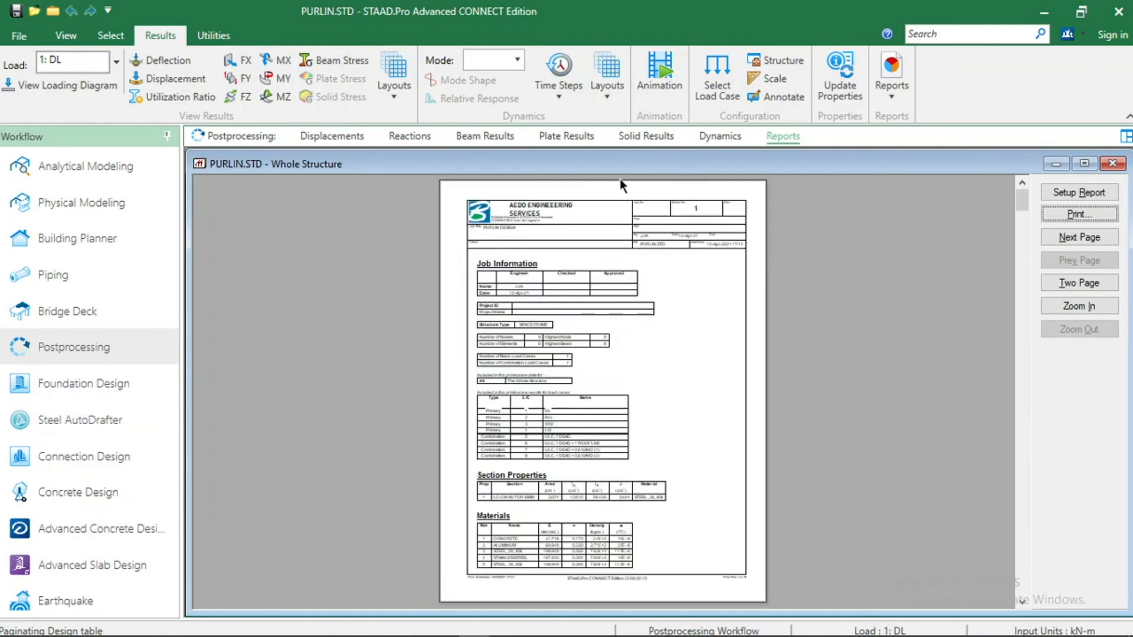
click(105, 169)
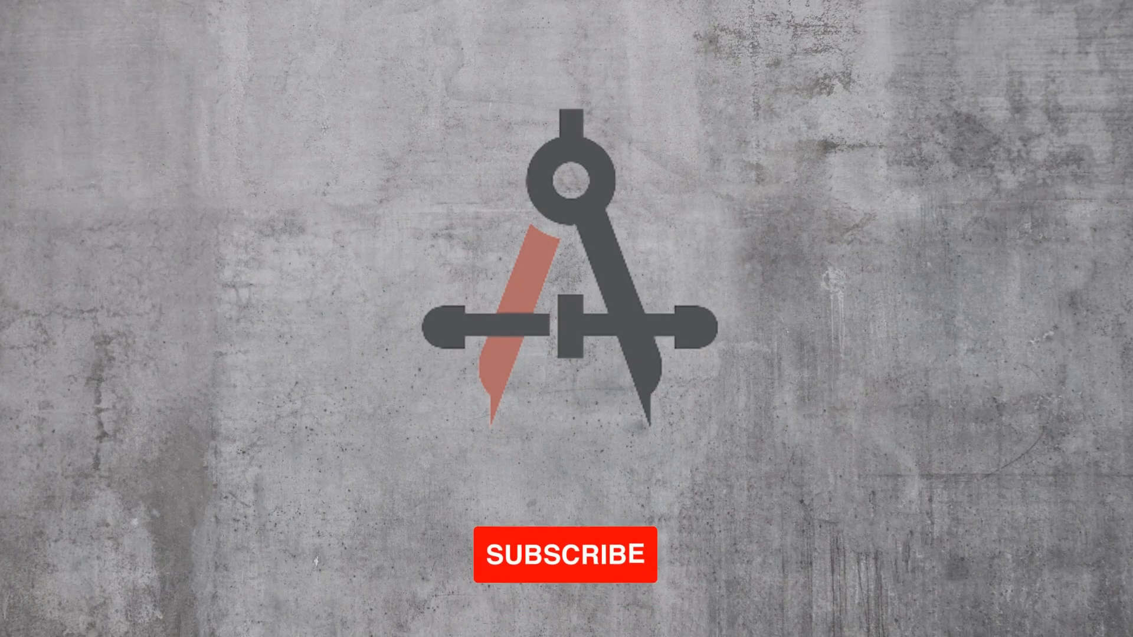